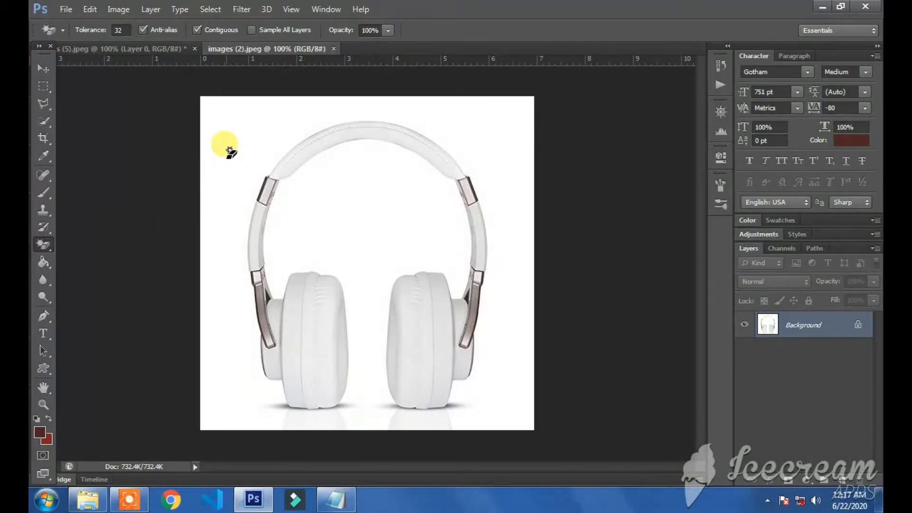
{"action": "key", "text": "ctrl+z"}
{"action": "right_click", "coordinate": [38, 243]}
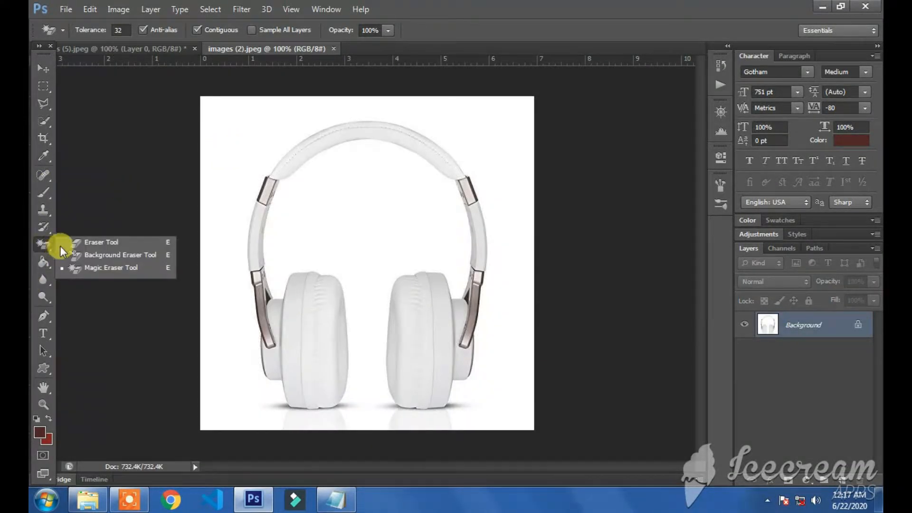
{"action": "left_click", "coordinate": [95, 242]}
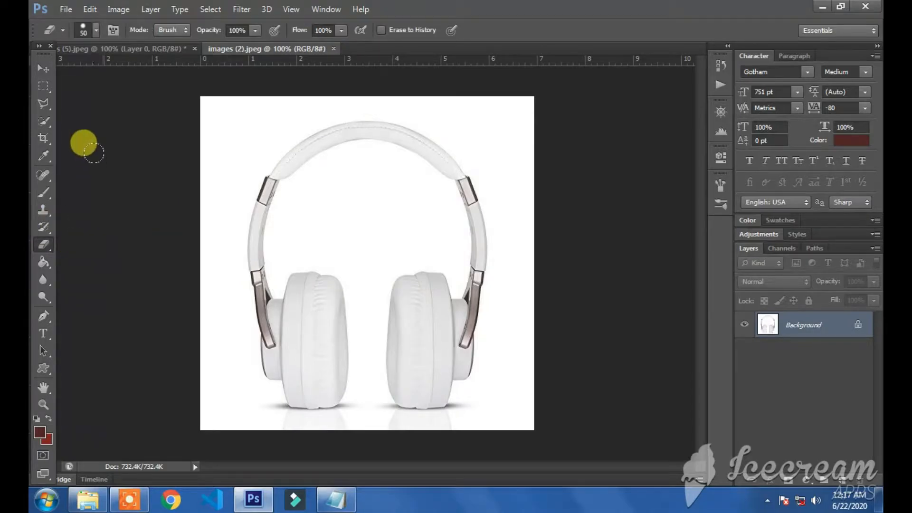
Select the whole pair of headphones, including both ear cups, arms and headband, with the Quick Selection tool
{"action": "left_click", "coordinate": [45, 120]}
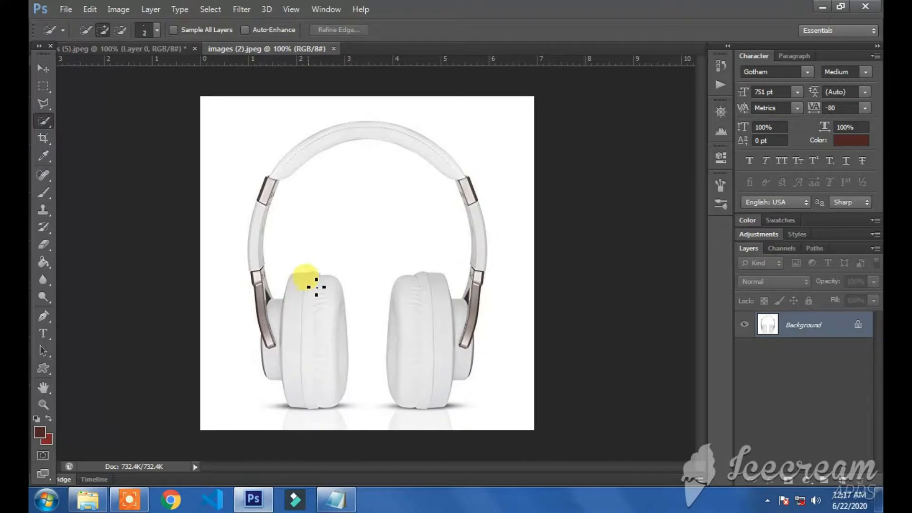
{"action": "mouse_move", "coordinate": [306, 292]}
{"action": "left_mouse_down"}
{"action": "mouse_move", "coordinate": [334, 305]}
{"action": "mouse_move", "coordinate": [342, 402]}
{"action": "left_mouse_up"}
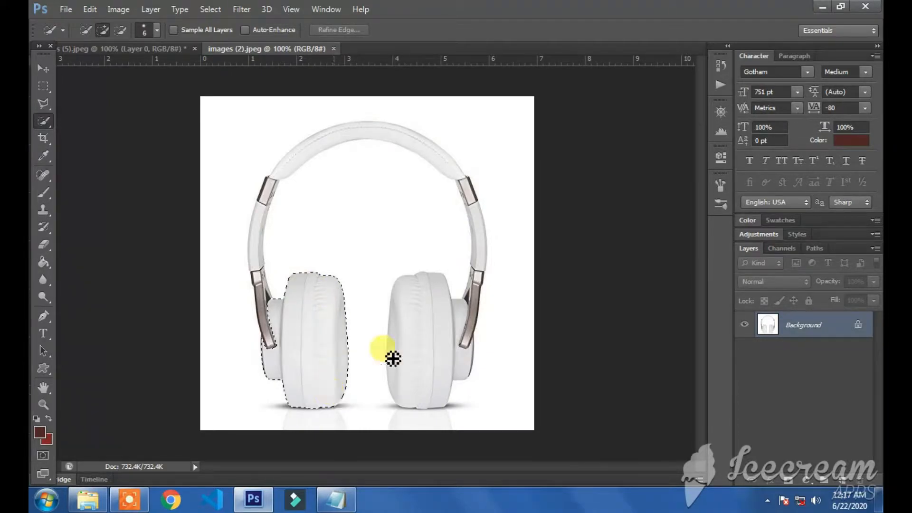
{"action": "mouse_move", "coordinate": [439, 293]}
{"action": "left_mouse_down"}
{"action": "mouse_move", "coordinate": [416, 321]}
{"action": "mouse_move", "coordinate": [418, 396]}
{"action": "mouse_move", "coordinate": [437, 395]}
{"action": "mouse_move", "coordinate": [464, 348]}
{"action": "mouse_move", "coordinate": [474, 223]}
{"action": "mouse_move", "coordinate": [490, 286]}
{"action": "mouse_move", "coordinate": [470, 351]}
{"action": "mouse_move", "coordinate": [480, 283]}
{"action": "mouse_move", "coordinate": [468, 309]}
{"action": "left_mouse_up"}
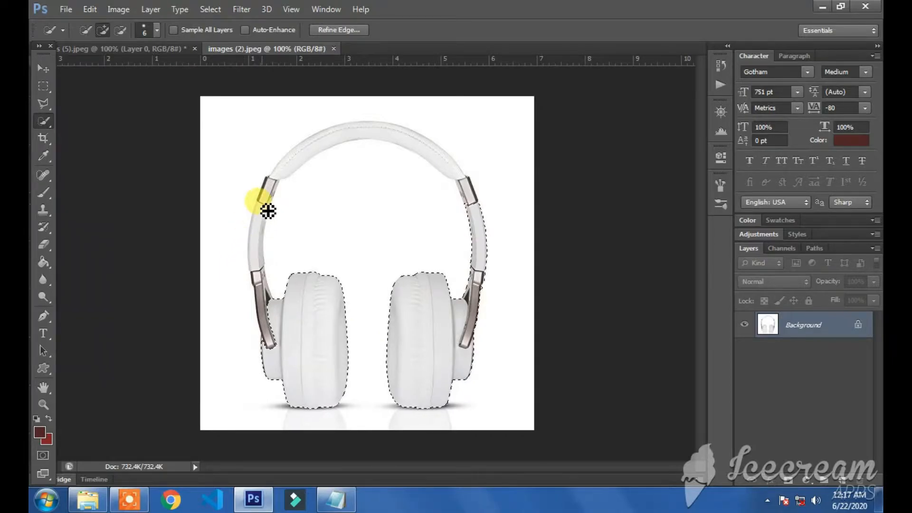
{"action": "mouse_move", "coordinate": [264, 227]}
{"action": "left_mouse_down"}
{"action": "mouse_move", "coordinate": [285, 355]}
{"action": "mouse_move", "coordinate": [260, 281]}
{"action": "mouse_move", "coordinate": [285, 335]}
{"action": "mouse_move", "coordinate": [293, 166]}
{"action": "mouse_move", "coordinate": [320, 152]}
{"action": "mouse_move", "coordinate": [276, 199]}
{"action": "mouse_move", "coordinate": [271, 219]}
{"action": "mouse_move", "coordinate": [272, 184]}
{"action": "mouse_move", "coordinate": [268, 203]}
{"action": "mouse_move", "coordinate": [320, 150]}
{"action": "mouse_move", "coordinate": [312, 142]}
{"action": "mouse_move", "coordinate": [323, 149]}
{"action": "mouse_move", "coordinate": [389, 139]}
{"action": "mouse_move", "coordinate": [444, 163]}
{"action": "mouse_move", "coordinate": [495, 223]}
{"action": "mouse_move", "coordinate": [465, 340]}
{"action": "mouse_move", "coordinate": [405, 362]}
{"action": "mouse_move", "coordinate": [358, 309]}
{"action": "mouse_move", "coordinate": [311, 284]}
{"action": "left_mouse_up"}
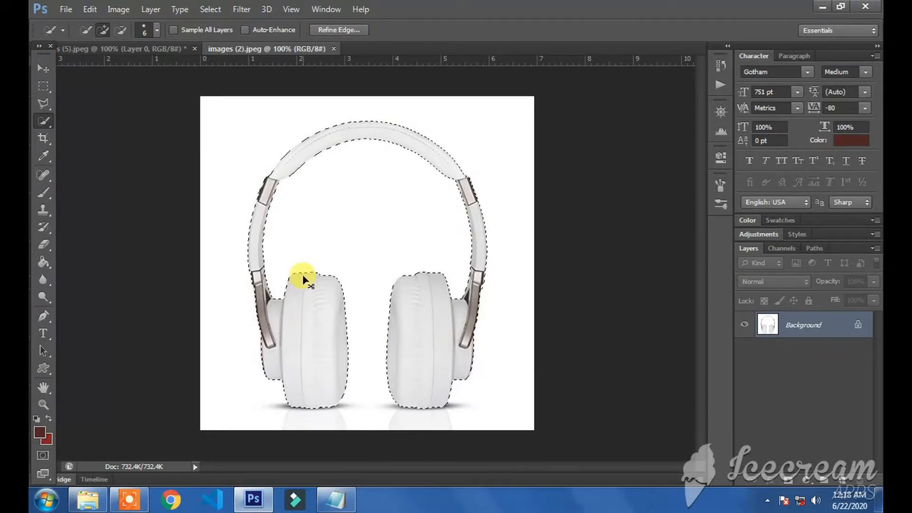
Copy the selected headphones to their own layer and delete the original Background layer
{"action": "key", "text": "ctrl+j"}
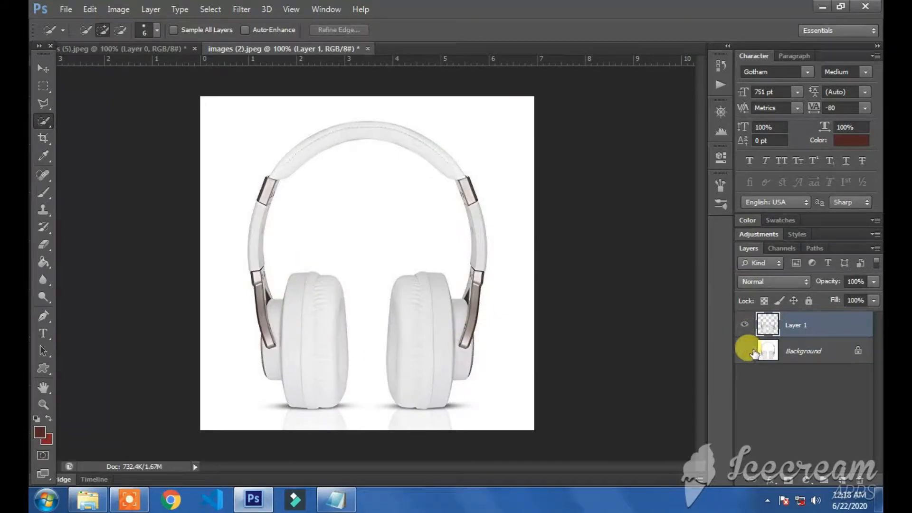
{"action": "left_click", "coordinate": [749, 351]}
{"action": "left_click", "coordinate": [749, 351]}
{"action": "left_click", "coordinate": [777, 347]}
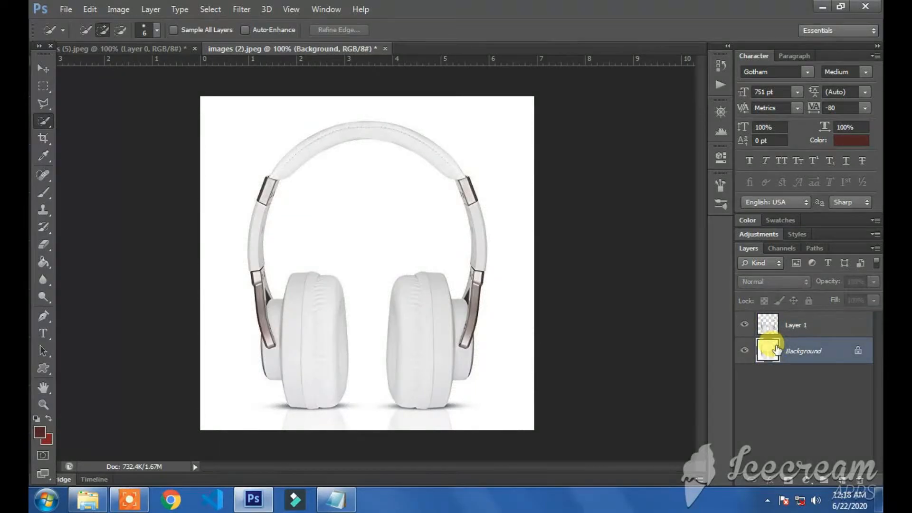
{"action": "key", "text": "Delete"}
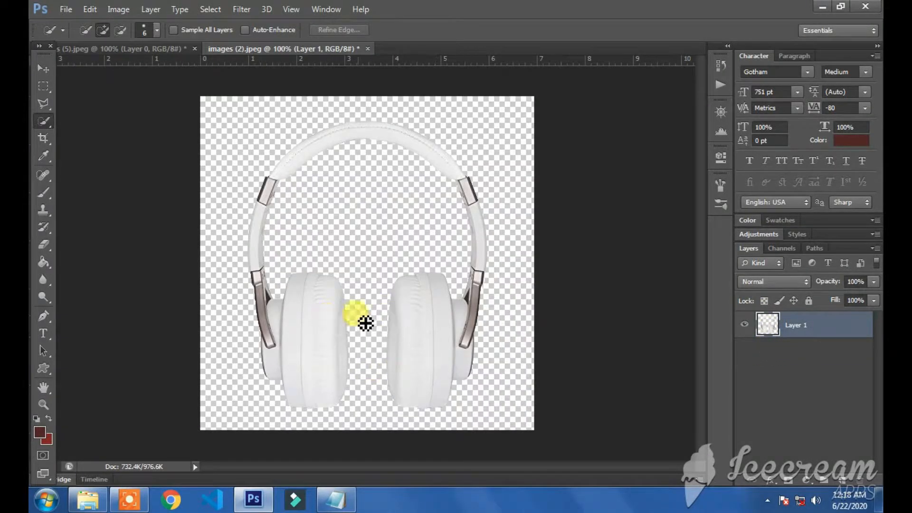
Create a new document 2500 pixels wide and 2500 pixels high
{"action": "key", "text": "ctrl+n"}
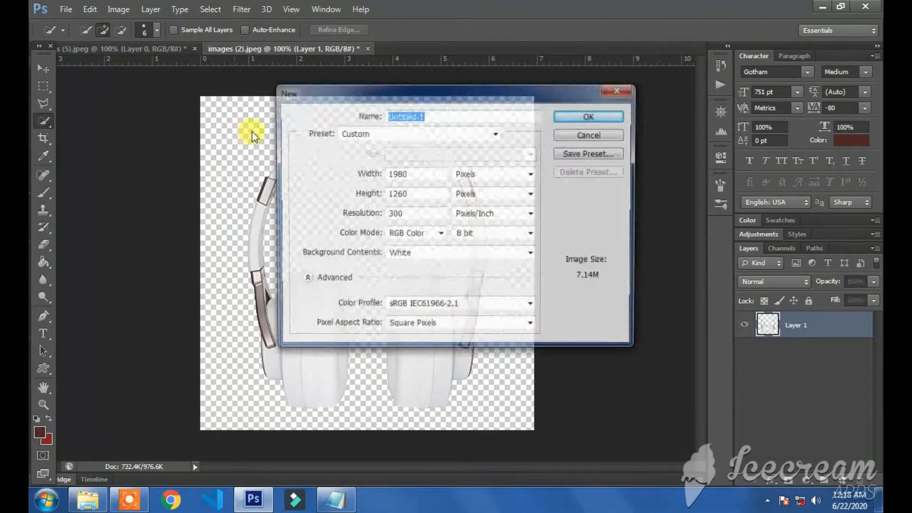
{"action": "double_click", "coordinate": [399, 173]}
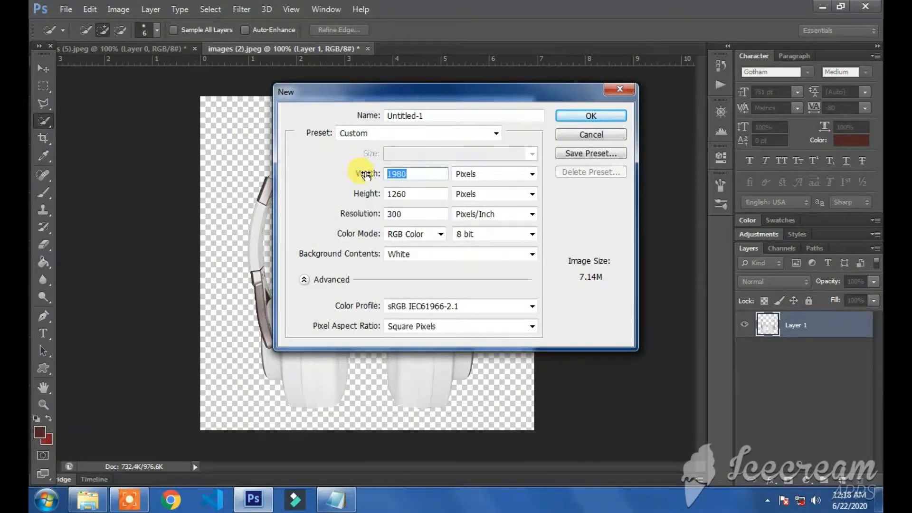
{"action": "key", "text": "Tab"}
{"action": "key", "text": "Tab"}
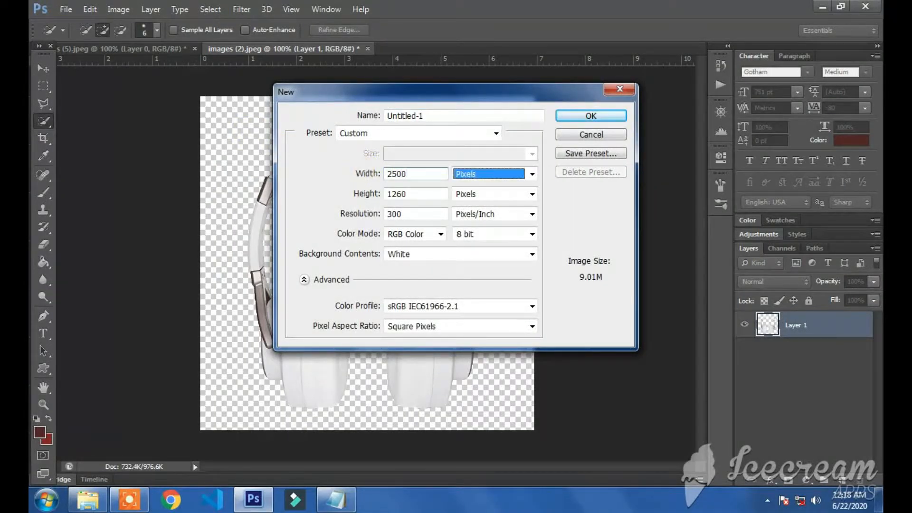
{"action": "type", "text": "2500"}
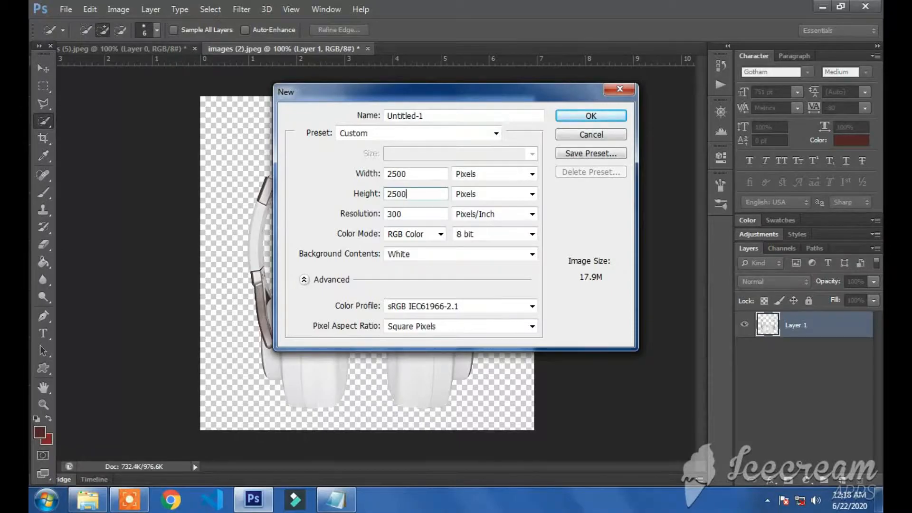
{"action": "key", "text": "Tab"}
{"action": "key", "text": "Tab"}
{"action": "key", "text": "Tab"}
{"action": "key", "text": "Tab"}
{"action": "key", "text": "Tab"}
{"action": "key", "text": "Tab"}
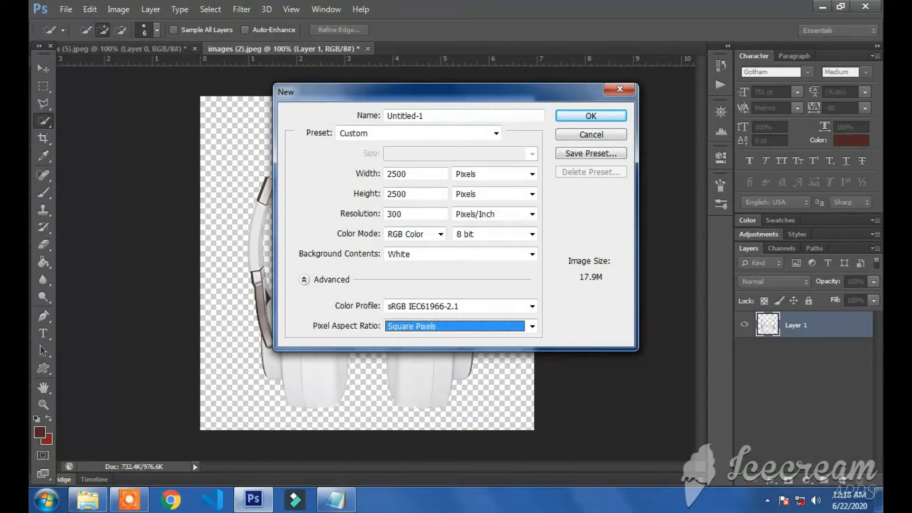
{"action": "key", "text": "Return"}
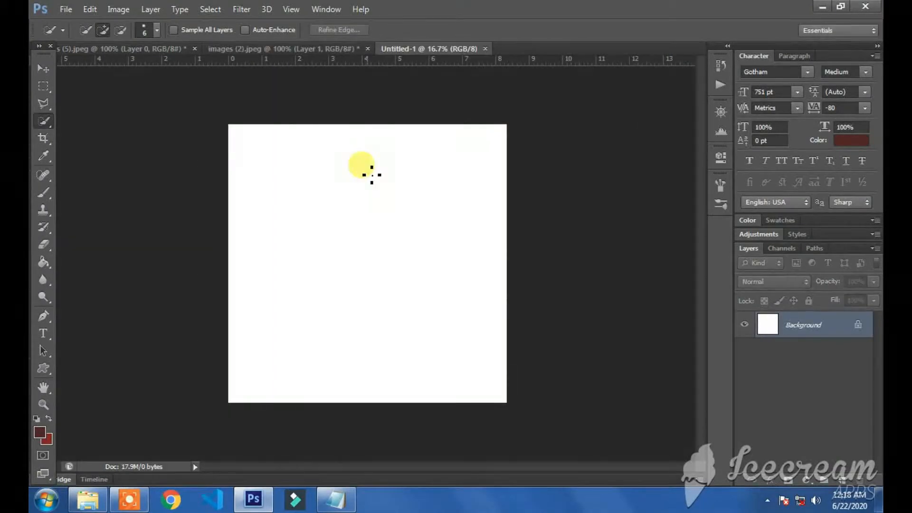
Convert the new document's locked Background into a regular layer named Layer 0
{"action": "double_click", "coordinate": [821, 326]}
{"action": "key", "text": "Return"}
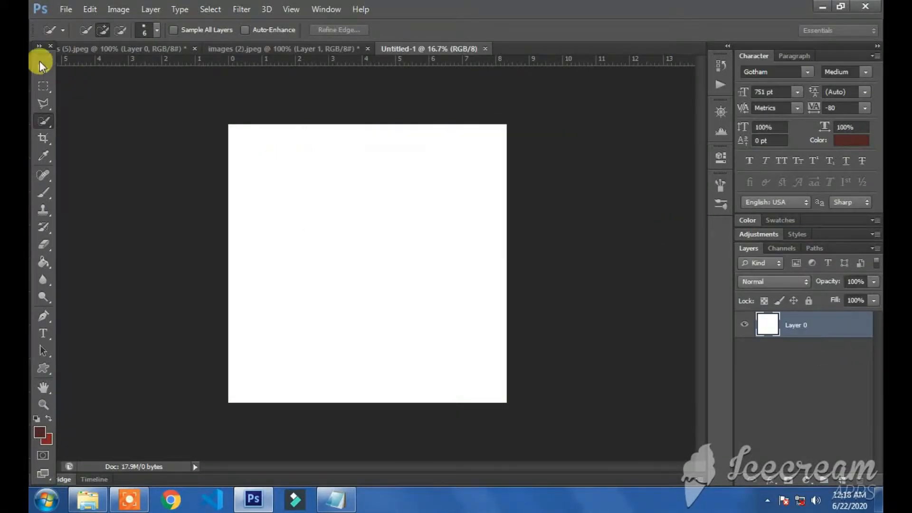
{"action": "left_click", "coordinate": [42, 69]}
{"action": "left_click", "coordinate": [46, 193]}
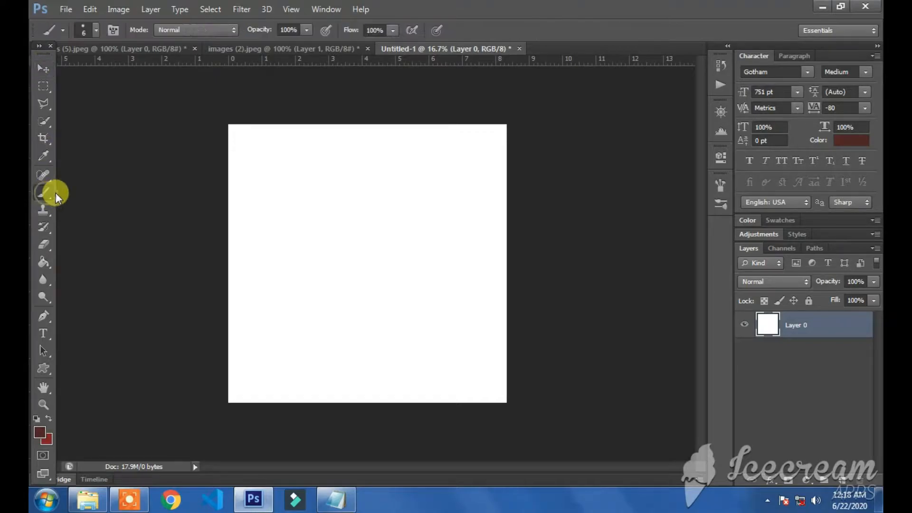
{"action": "key", "text": "ctrl+0"}
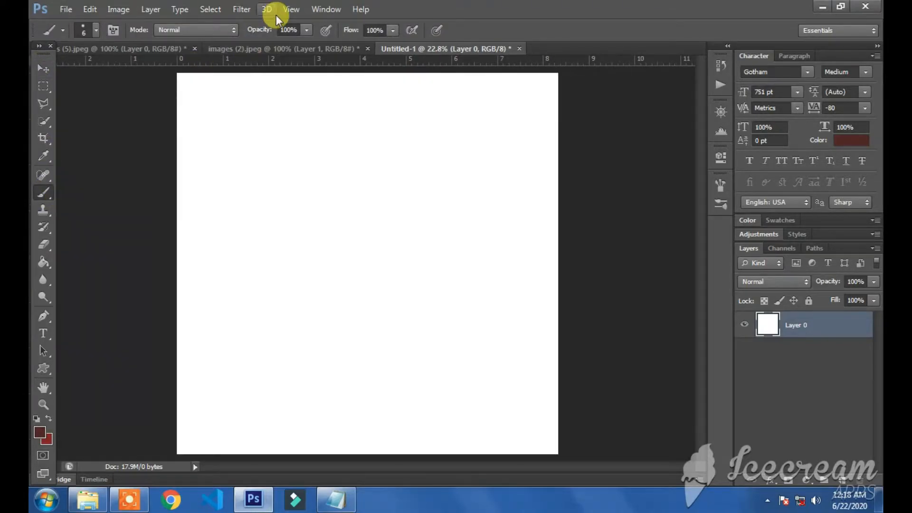
Copy the cut-out headphones from images (2).jpeg into Untitled-1 and convert their layer to a smart object
{"action": "left_click", "coordinate": [270, 50]}
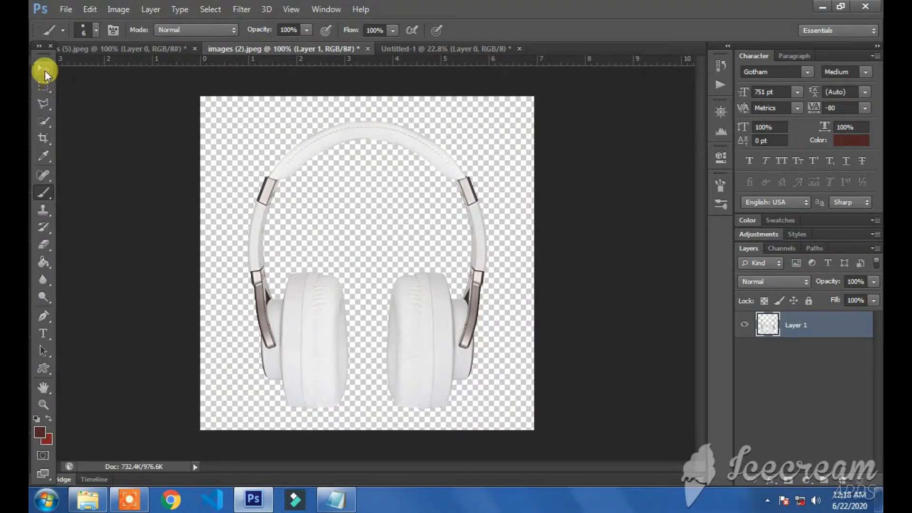
{"action": "left_click", "coordinate": [45, 71]}
{"action": "left_click_drag", "start_coordinate": [310, 152], "coordinate": [420, 315]}
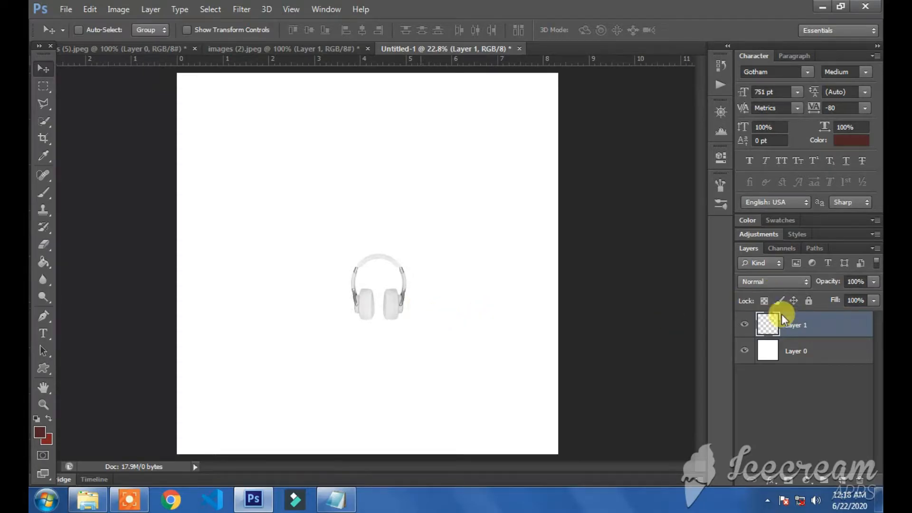
{"action": "right_click", "coordinate": [815, 324]}
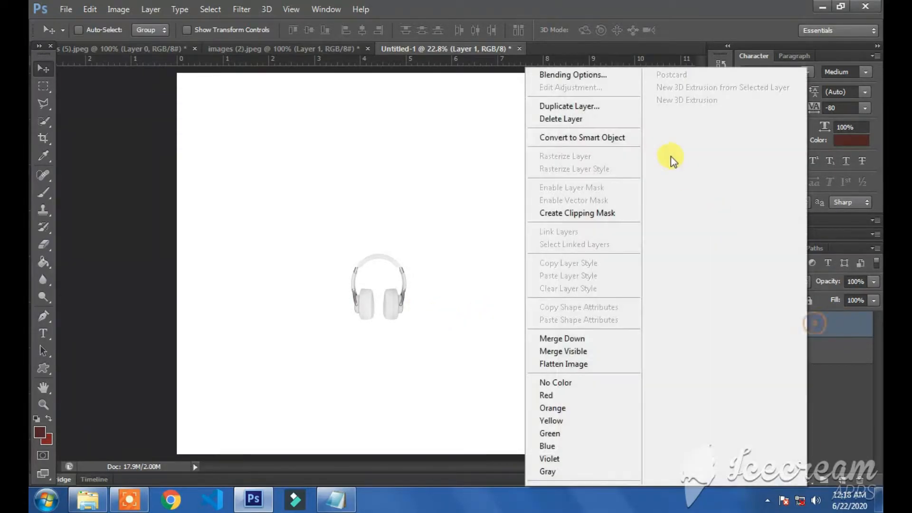
{"action": "left_click", "coordinate": [632, 139]}
Enlarge the headphones proportionally to more than three times their size and place them in the canvas's lower-right area
{"action": "key", "text": "ctrl+t"}
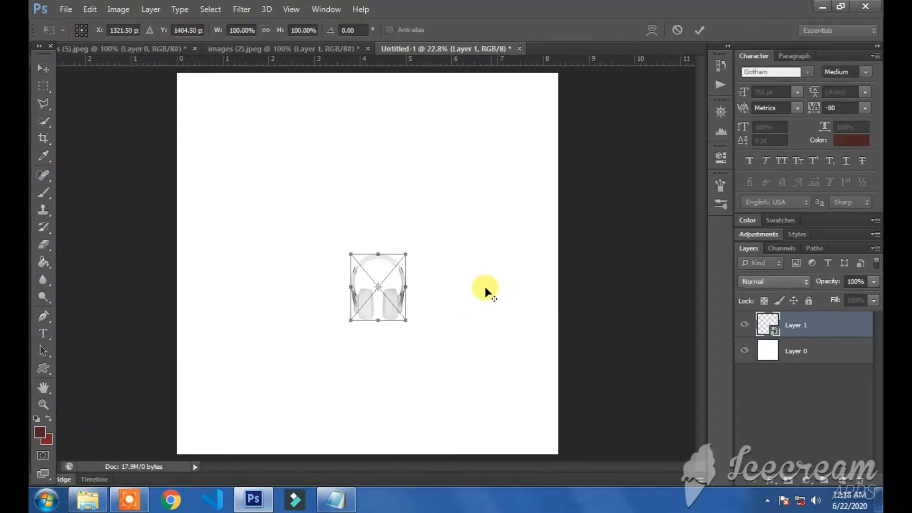
{"action": "left_click_drag", "start_coordinate": [405, 321], "coordinate": [468, 383]}
{"action": "left_click_drag", "start_coordinate": [394, 311], "coordinate": [461, 332]}
{"action": "left_click_drag", "start_coordinate": [531, 409], "coordinate": [540, 423]}
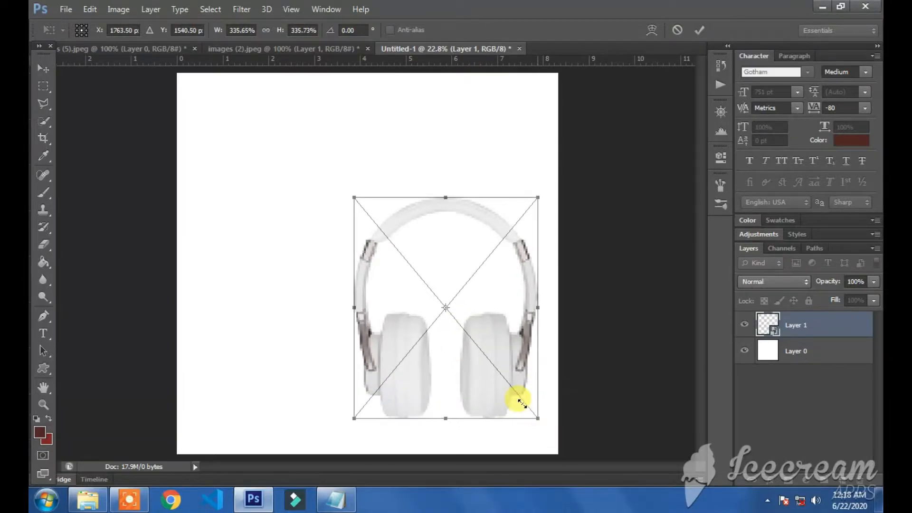
{"action": "left_click_drag", "start_coordinate": [471, 371], "coordinate": [475, 371]}
{"action": "left_click_drag", "start_coordinate": [543, 422], "coordinate": [535, 416]}
{"action": "key", "text": "Return"}
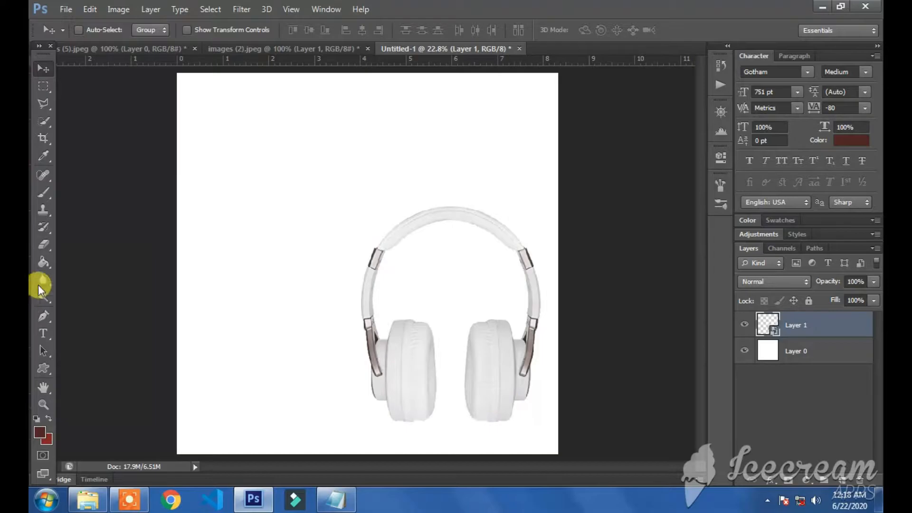
Choose the Brush tool and set the foreground color to black
{"action": "left_click", "coordinate": [41, 195]}
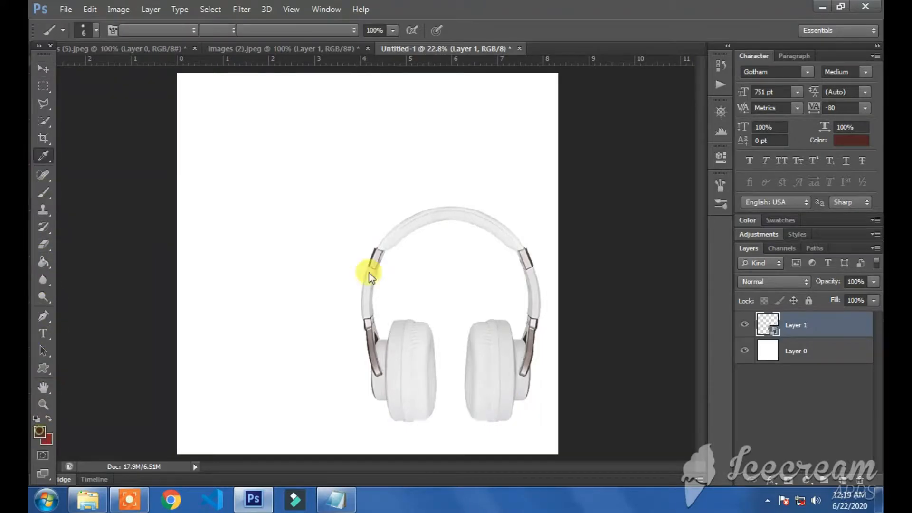
{"action": "left_click_drag", "start_coordinate": [357, 232], "coordinate": [228, 301]}
{"action": "key", "text": "Return"}
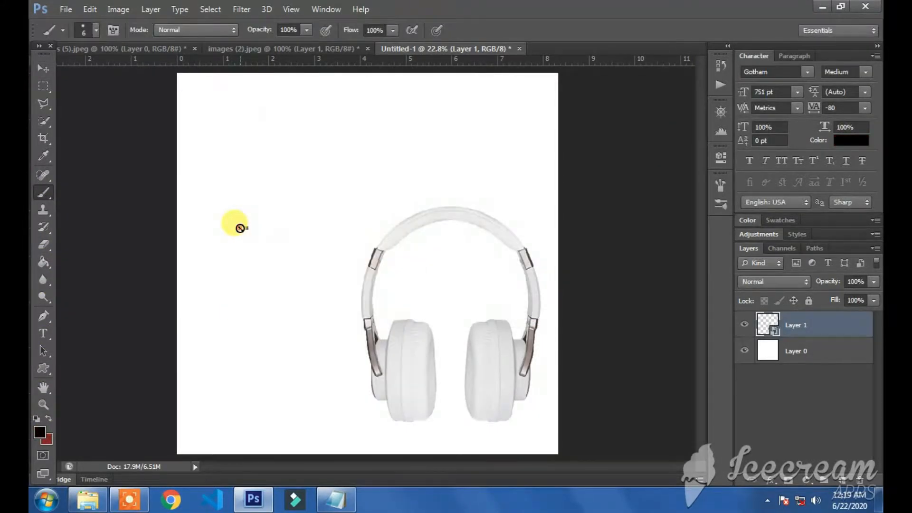
{"action": "right_click", "coordinate": [240, 228]}
{"action": "left_click", "coordinate": [622, 362]}
{"action": "left_click", "coordinate": [630, 361]}
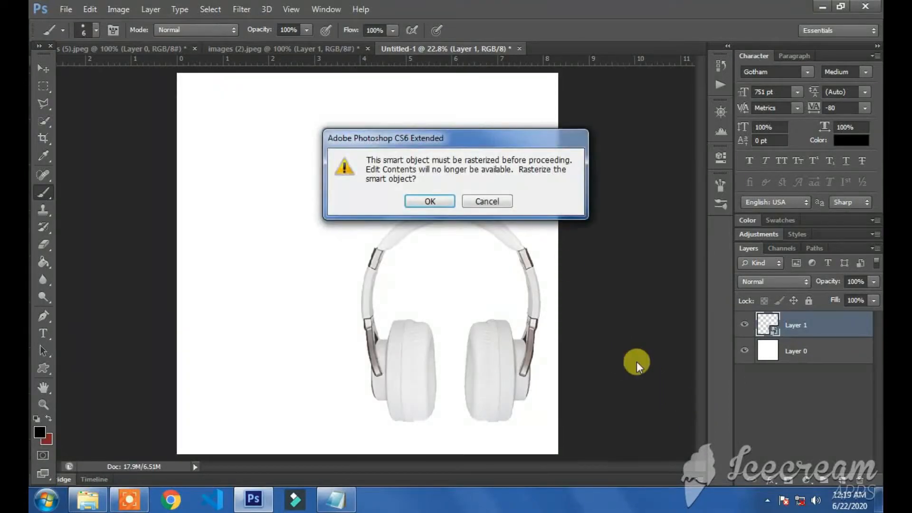
{"action": "left_click", "coordinate": [487, 203]}
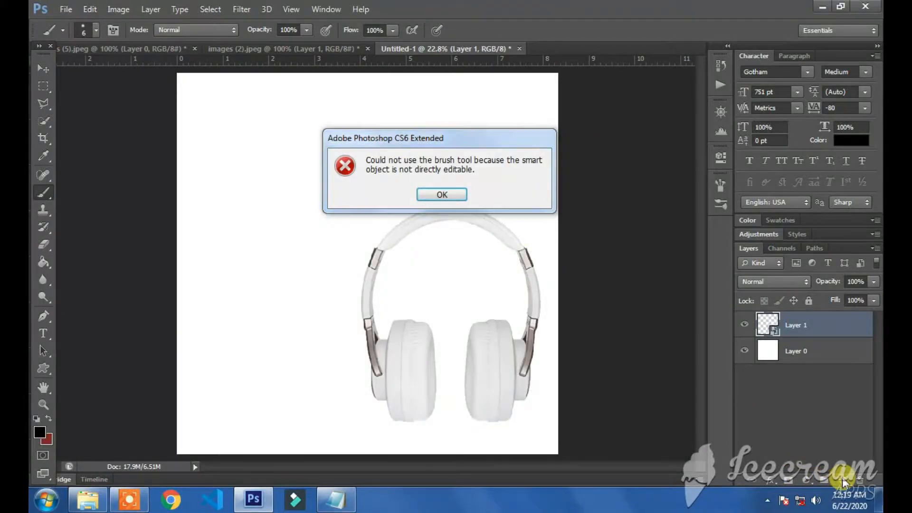
{"action": "key", "text": "Return"}
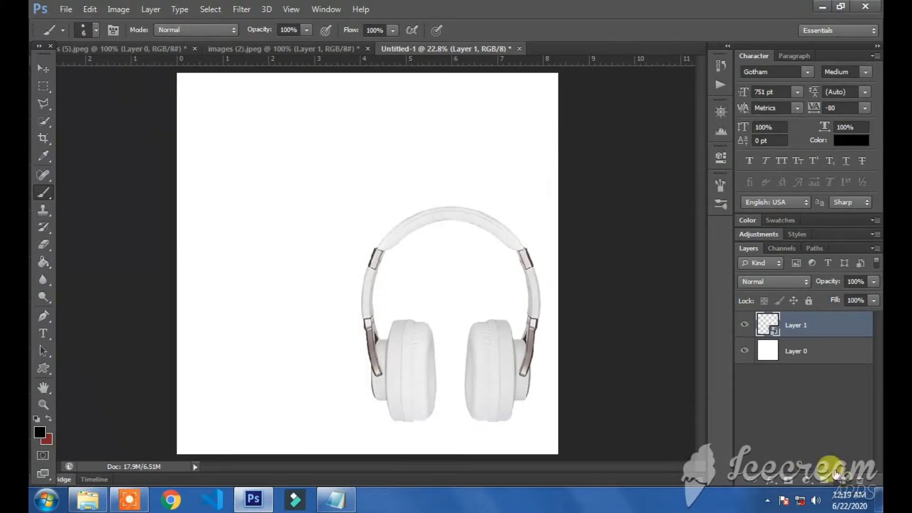
Add a new layer above the headphones and paint one black dab with a 200 px brush at 0% hardness
{"action": "left_click", "coordinate": [848, 480]}
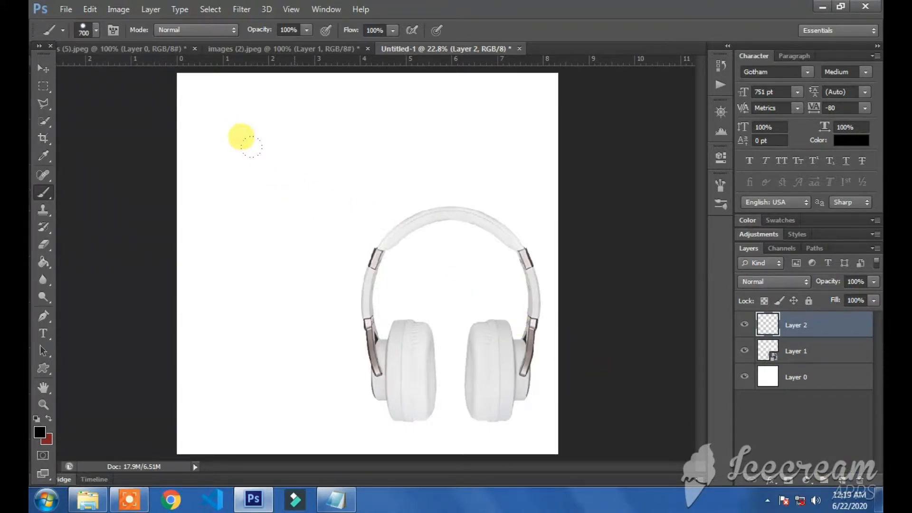
{"action": "right_click", "coordinate": [294, 189]}
{"action": "left_click_drag", "start_coordinate": [332, 251], "coordinate": [298, 252]}
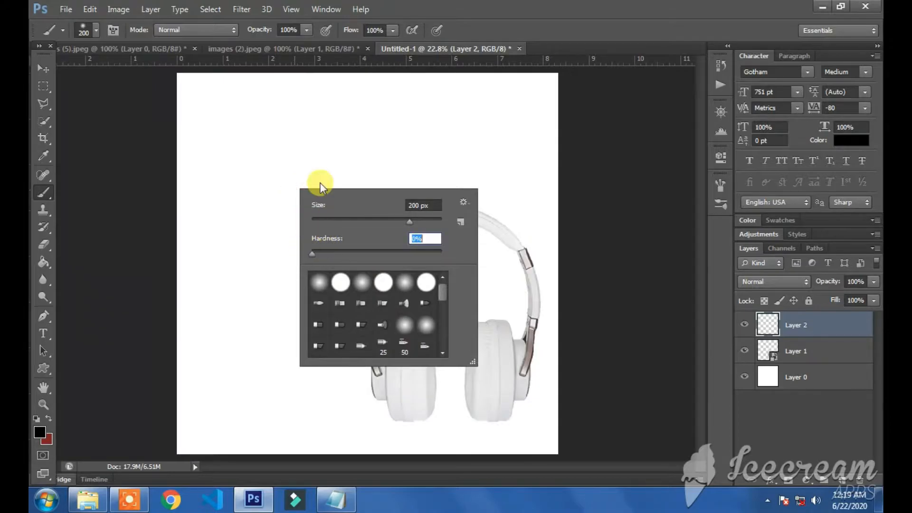
{"action": "left_click", "coordinate": [326, 158]}
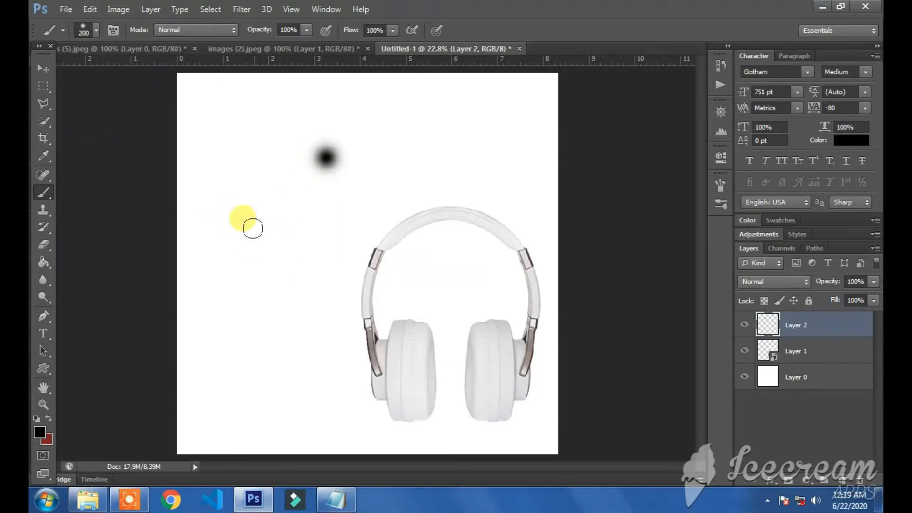
Stretch the black dab to 227.47% width, flatten it to 25.31% height, and place it as a shadow beneath the headphones' left ear cup
{"action": "right_click", "coordinate": [253, 228]}
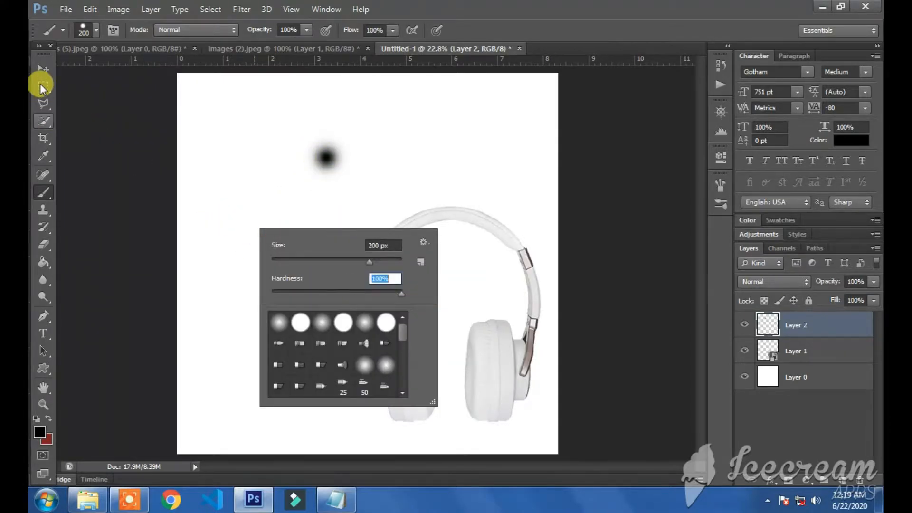
{"action": "left_click", "coordinate": [43, 68]}
{"action": "left_click_drag", "start_coordinate": [339, 176], "coordinate": [373, 192]}
{"action": "key", "text": "ctrl+t"}
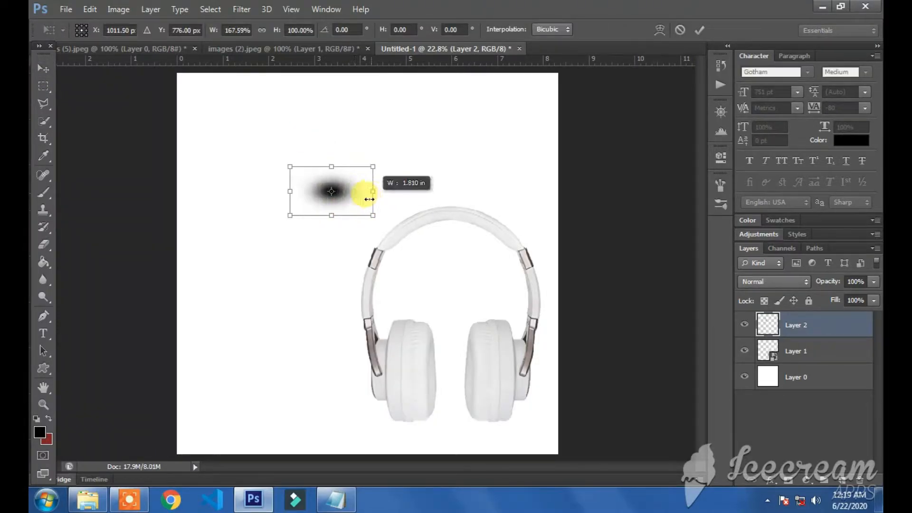
{"action": "left_click_drag", "start_coordinate": [331, 166], "coordinate": [466, 433]}
{"action": "left_click_drag", "start_coordinate": [412, 410], "coordinate": [409, 421]}
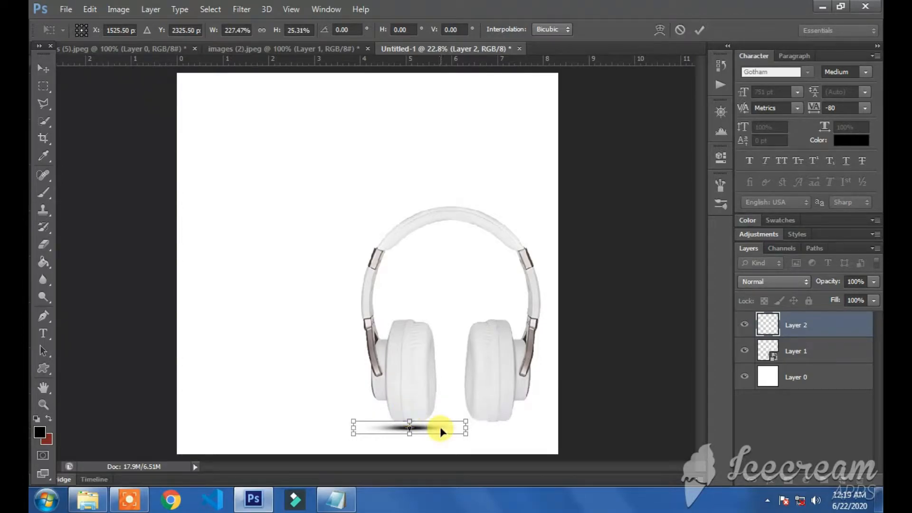
{"action": "key", "text": "Return"}
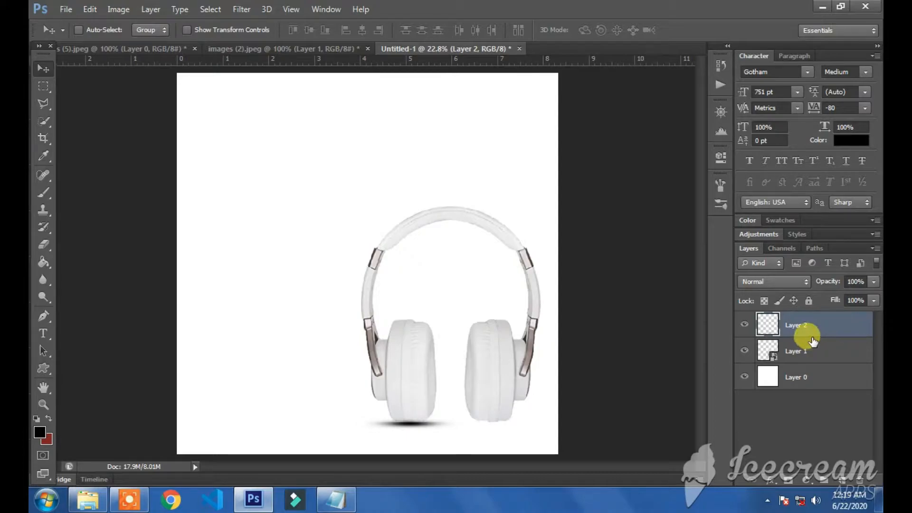
{"action": "key", "text": "ctrl+j"}
{"action": "key", "text": "ctrl+j"}
{"action": "key", "text": "ctrl+j"}
{"action": "key", "text": "ctrl+j"}
{"action": "key", "text": "ctrl+j"}
{"action": "key", "text": "ctrl+j"}
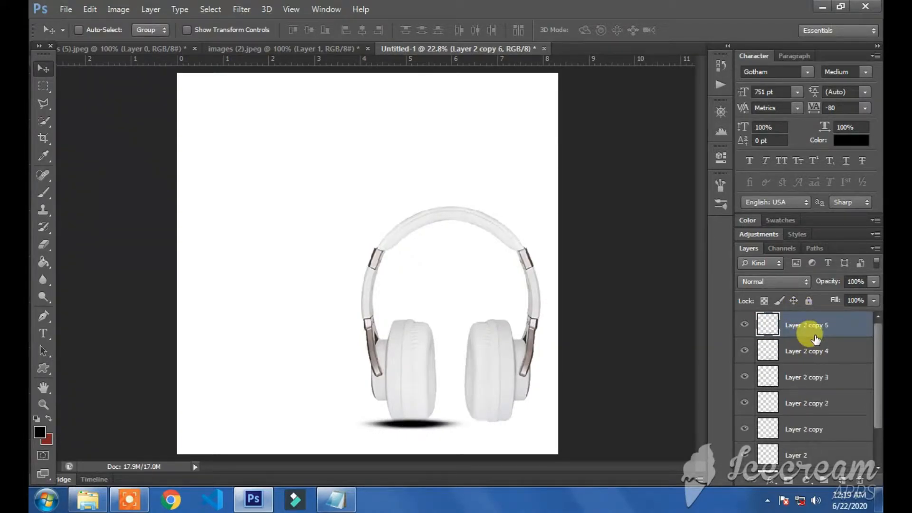
{"action": "key", "text": "ctrl+alt+z"}
{"action": "key", "text": "ctrl+alt+z"}
{"action": "key", "text": "ctrl+alt+z"}
{"action": "key", "text": "ctrl+alt+z"}
{"action": "key", "text": "ctrl+alt+z"}
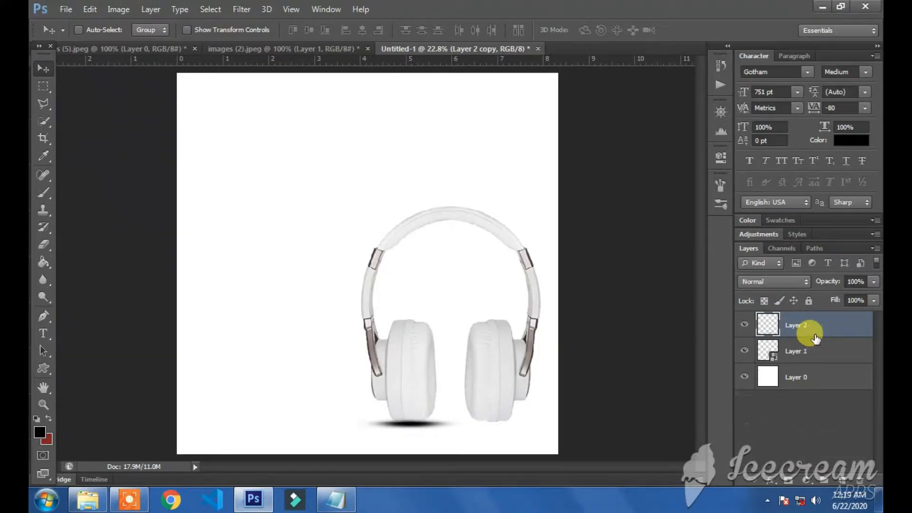
{"action": "key", "text": "ctrl+alt+z"}
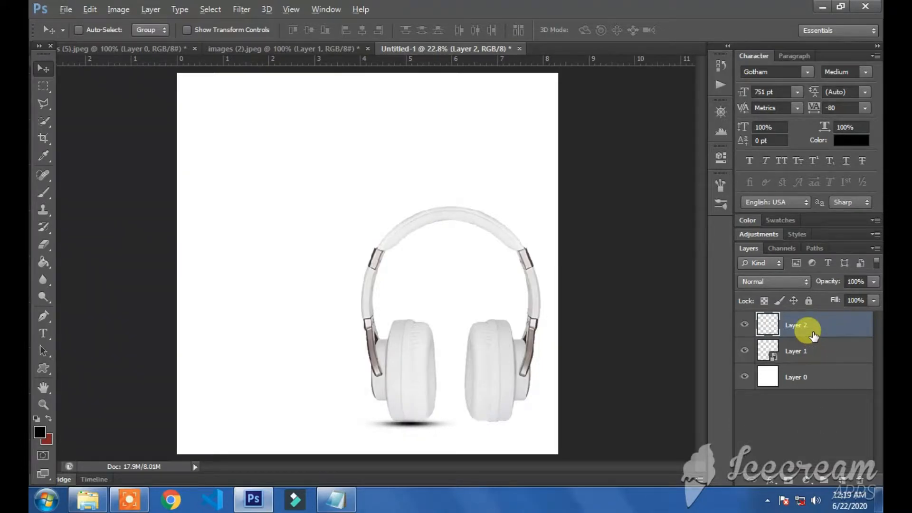
Duplicate the shadow layer and place the copy beneath the right ear cup, level with the first shadow
{"action": "key", "text": "ctrl+j"}
{"action": "left_click_drag", "start_coordinate": [465, 442], "coordinate": [537, 437]}
{"action": "key", "text": "shift+Up"}
{"action": "key", "text": "shift+Up"}
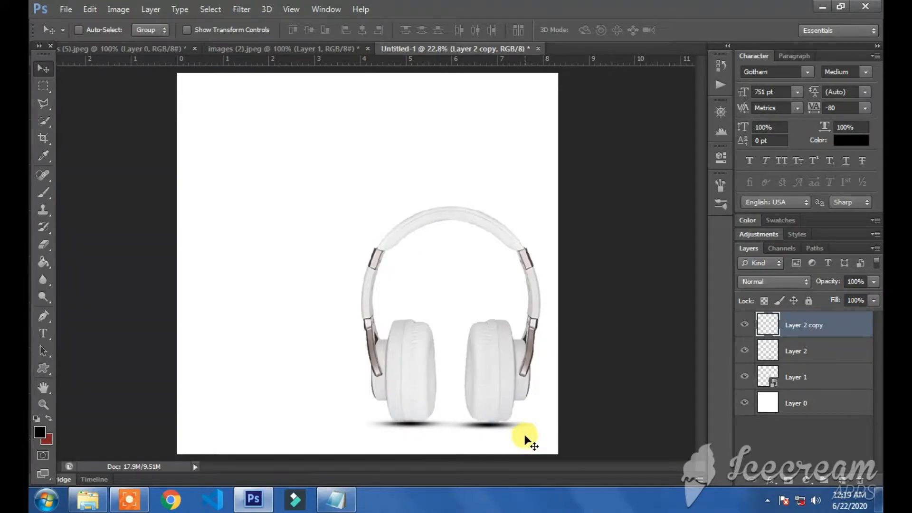
{"action": "key", "text": "shift+Up"}
{"action": "key", "text": "shift+Up"}
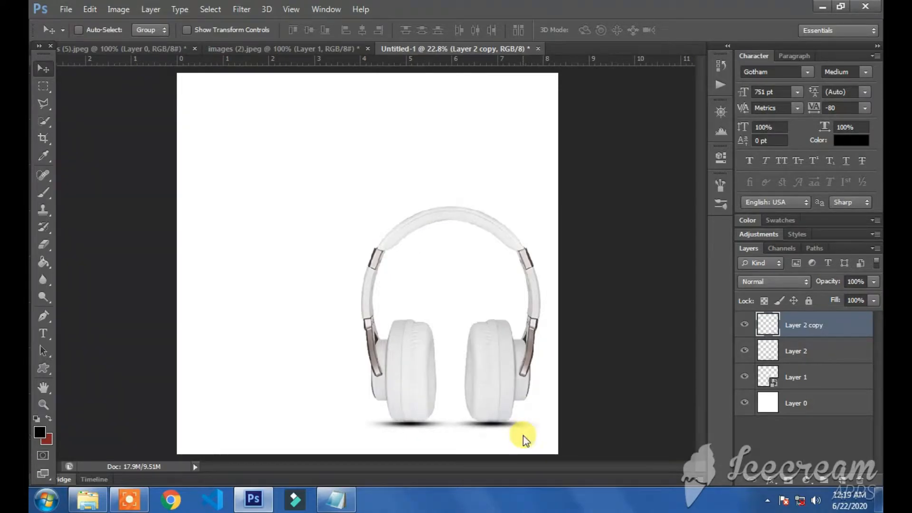
Duplicate both ear-cup shadow layers to just below the headphones layer and reduce the copies' opacity slightly
{"action": "left_click", "coordinate": [817, 350], "text": "shift"}
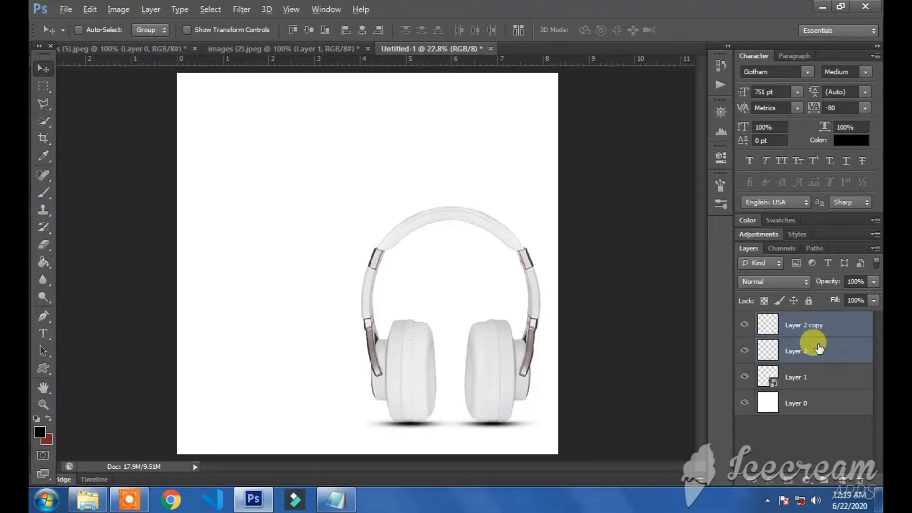
{"action": "left_click_drag", "start_coordinate": [817, 349], "coordinate": [816, 394]}
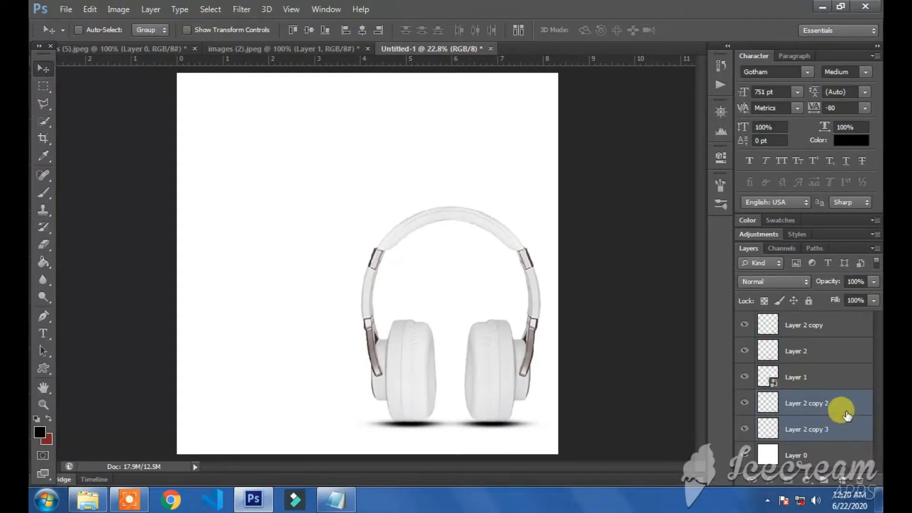
{"action": "left_click_drag", "start_coordinate": [822, 281], "coordinate": [810, 281]}
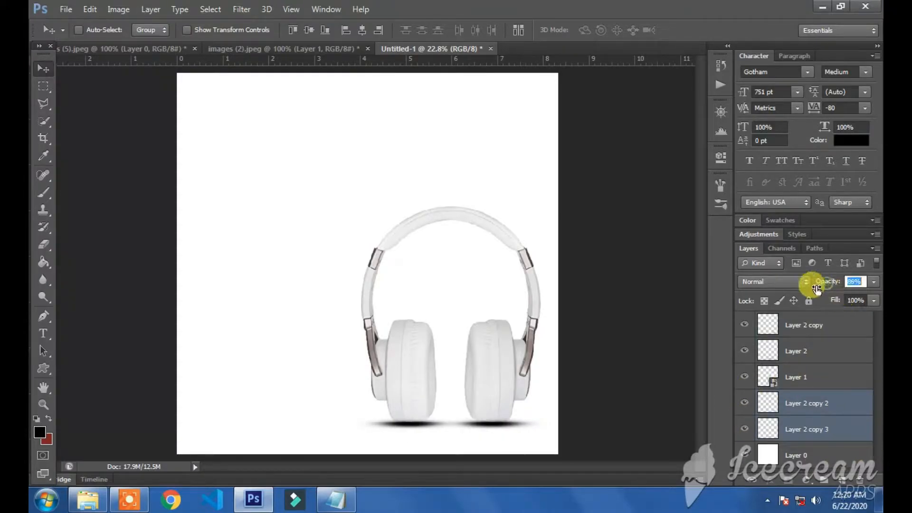
Set the opacity of the two shadow layers above the headphones, Layer 2 and Layer 2 copy, to 83%
{"action": "left_click", "coordinate": [799, 350]}
{"action": "left_click", "coordinate": [799, 324], "text": "shift"}
{"action": "left_click_drag", "start_coordinate": [817, 284], "coordinate": [810, 284]}
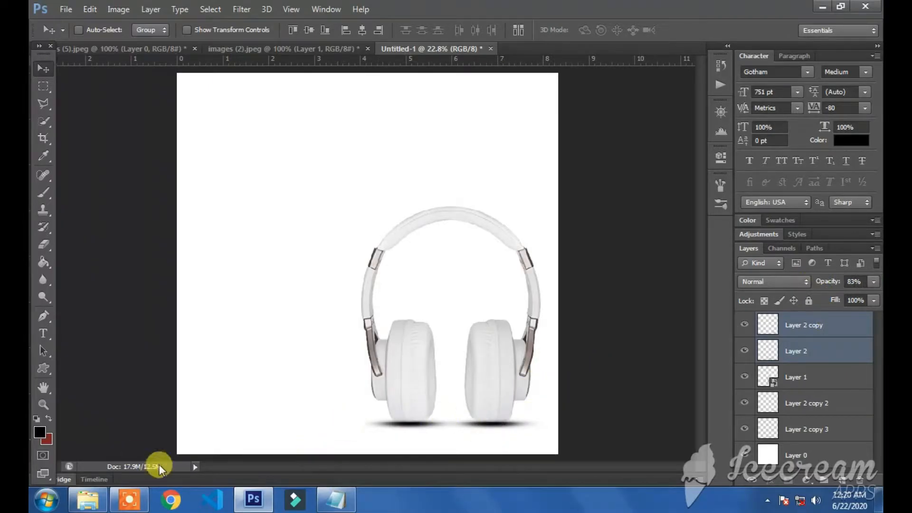
Add a Gradient Overlay to the white background Layer 0 and open its gradient for editing, keeping the canvas in view
{"action": "left_click", "coordinate": [791, 455]}
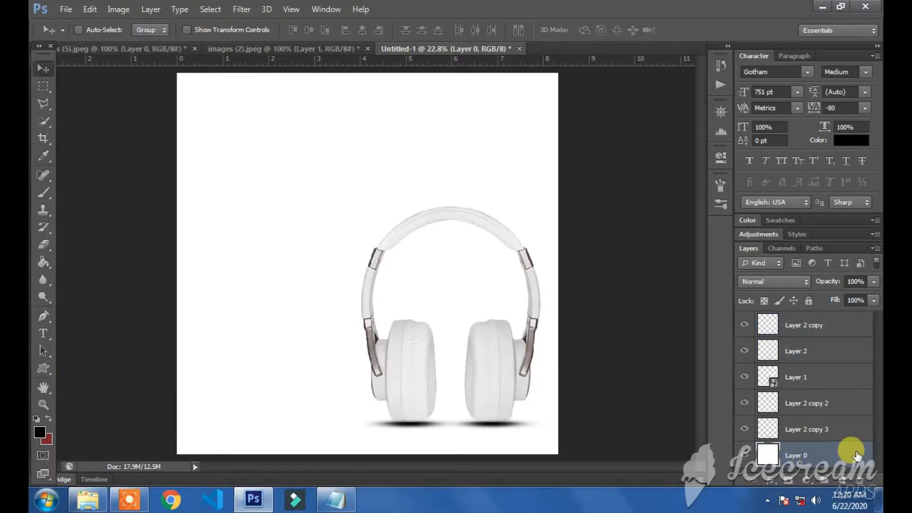
{"action": "double_click", "coordinate": [856, 455]}
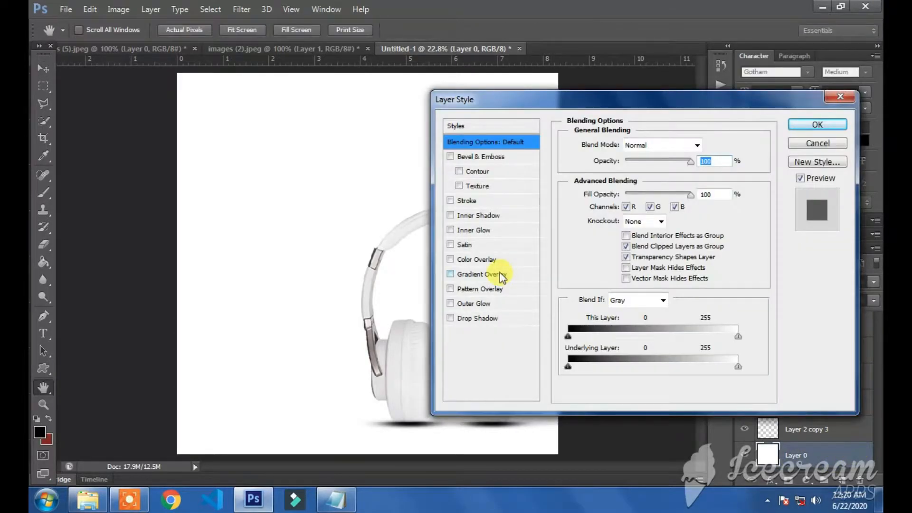
{"action": "left_click", "coordinate": [501, 276]}
{"action": "left_click", "coordinate": [629, 177]}
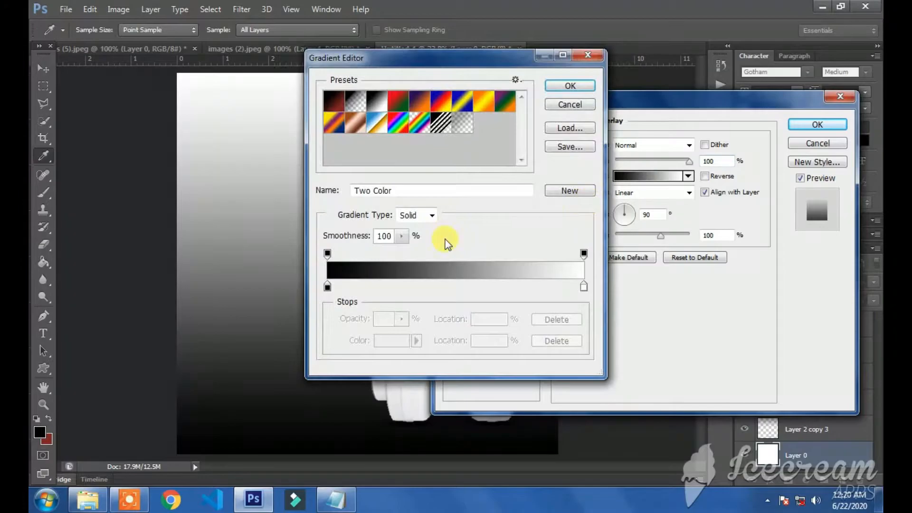
{"action": "left_click_drag", "start_coordinate": [429, 61], "coordinate": [696, 81]}
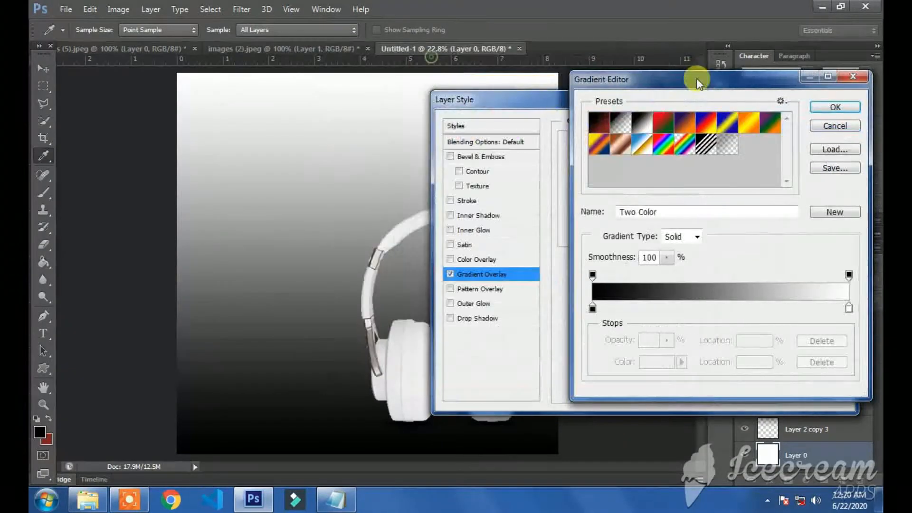
Try colors sampled from the left ear cup's metal bracket for the gradient's start and end stops
{"action": "left_click", "coordinate": [592, 309]}
{"action": "left_click", "coordinate": [371, 340]}
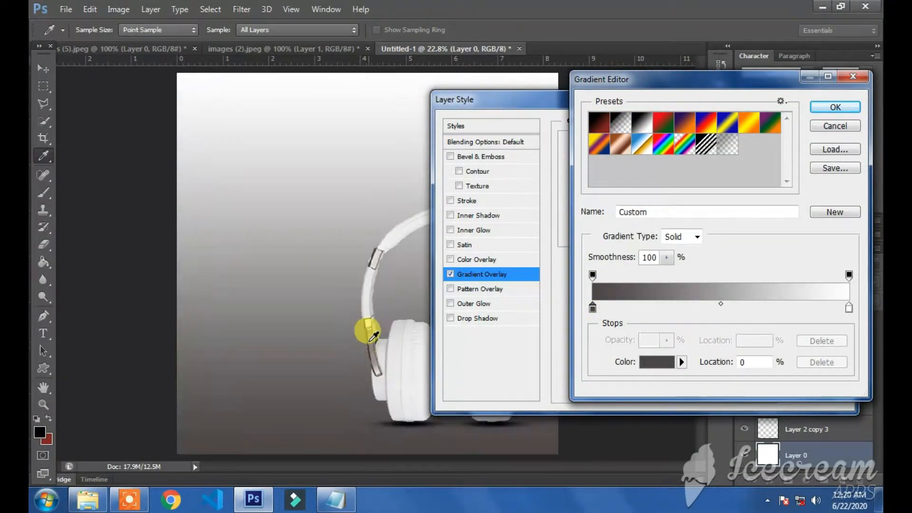
{"action": "left_click", "coordinate": [849, 309]}
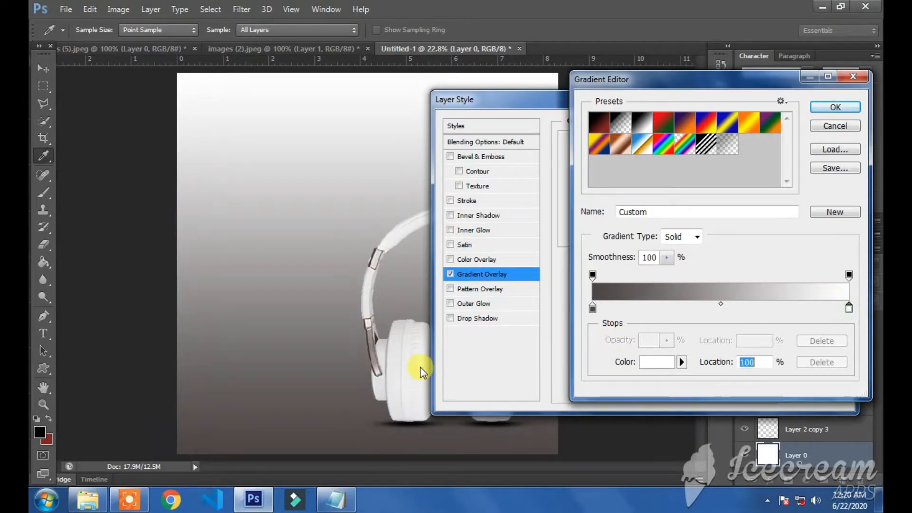
{"action": "left_click_drag", "start_coordinate": [375, 363], "coordinate": [381, 339]}
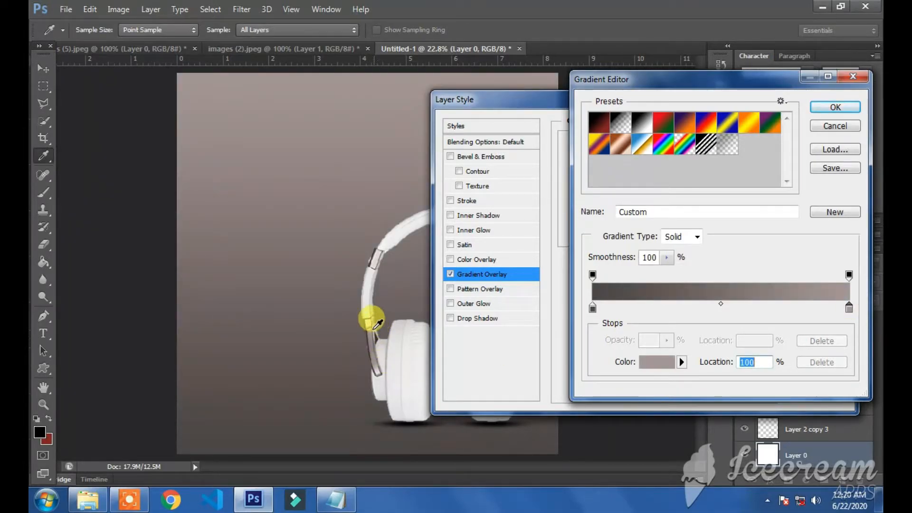
Give the gradient's start stop a light pinkish beige sampled from the metal band on the headphones' upper left arm
{"action": "left_click", "coordinate": [592, 311]}
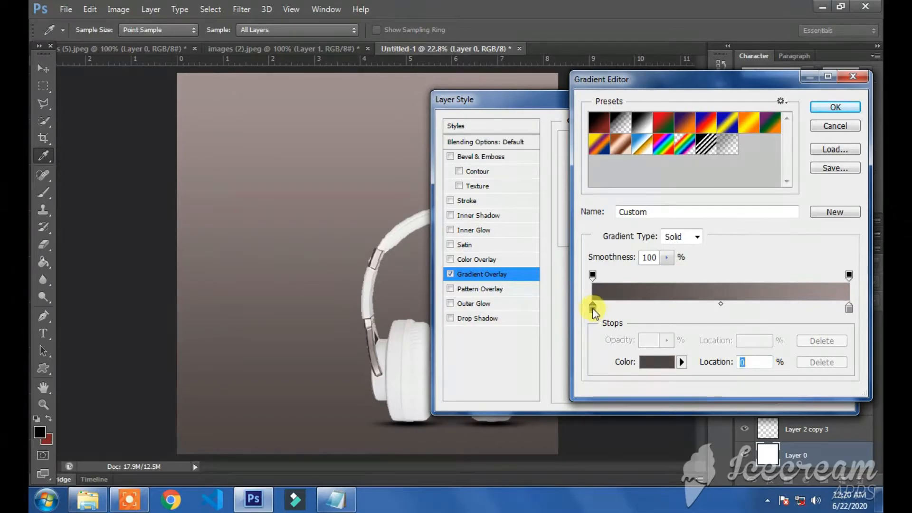
{"action": "left_click", "coordinate": [376, 330]}
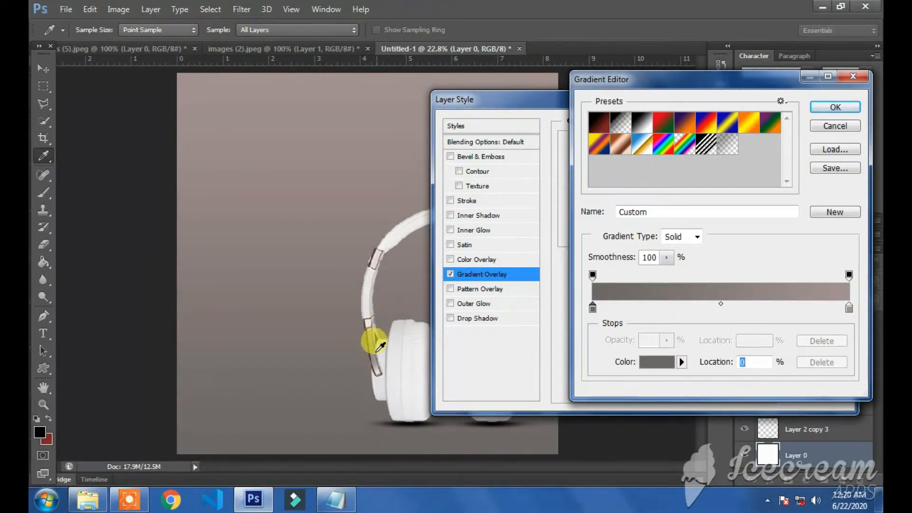
{"action": "left_click", "coordinate": [379, 247]}
{"action": "left_click_drag", "start_coordinate": [382, 250], "coordinate": [630, 285]}
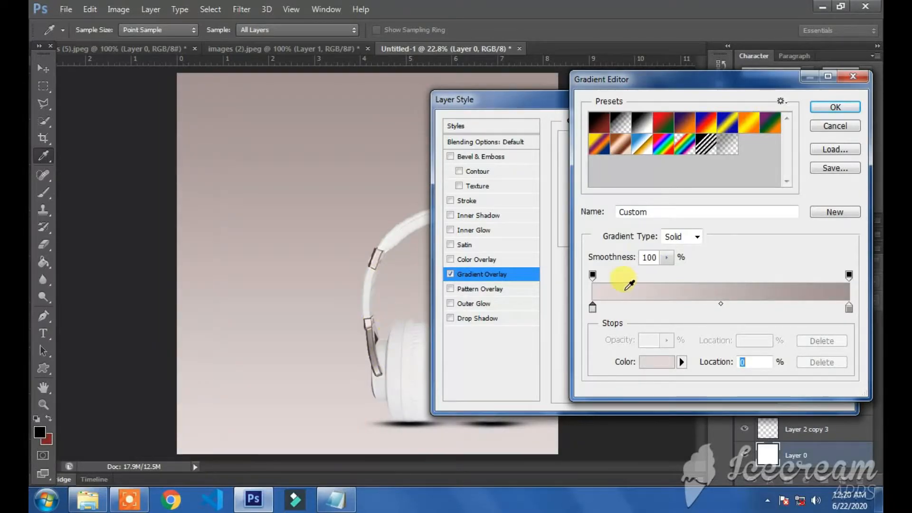
Sample a dark brown from the metal bracket for the gradient's end stop, lighten it to #6f5d59, and accept the gradient
{"action": "left_click", "coordinate": [849, 308]}
{"action": "left_click", "coordinate": [374, 333]}
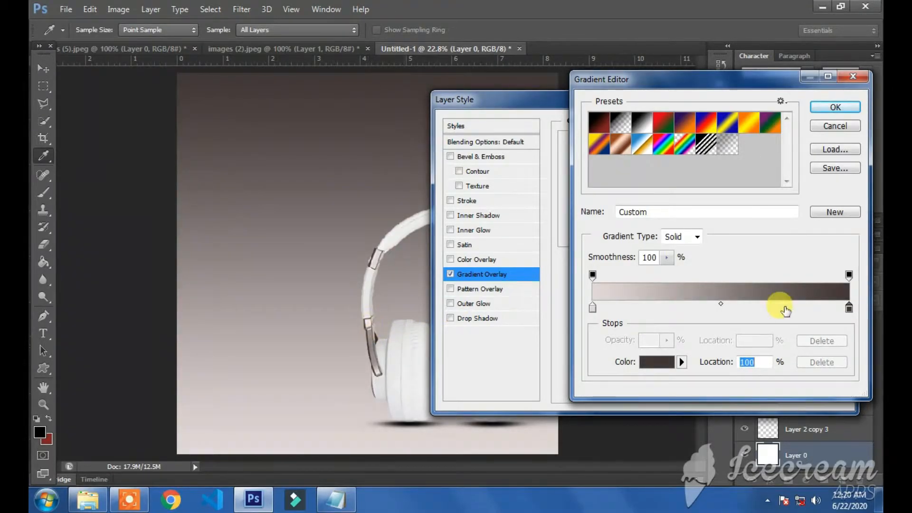
{"action": "left_click", "coordinate": [645, 361]}
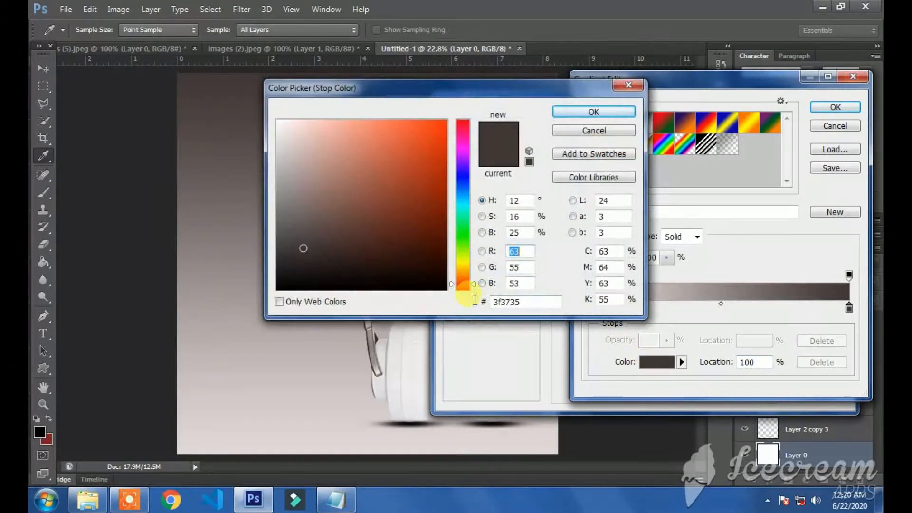
{"action": "mouse_move", "coordinate": [303, 238]}
{"action": "left_mouse_down"}
{"action": "mouse_move", "coordinate": [305, 209]}
{"action": "mouse_move", "coordinate": [313, 219]}
{"action": "left_mouse_up"}
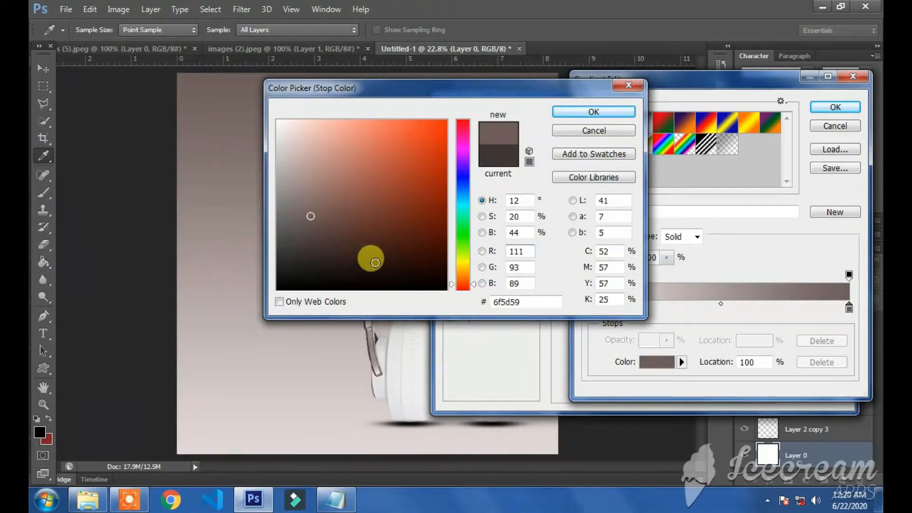
{"action": "left_click", "coordinate": [580, 112]}
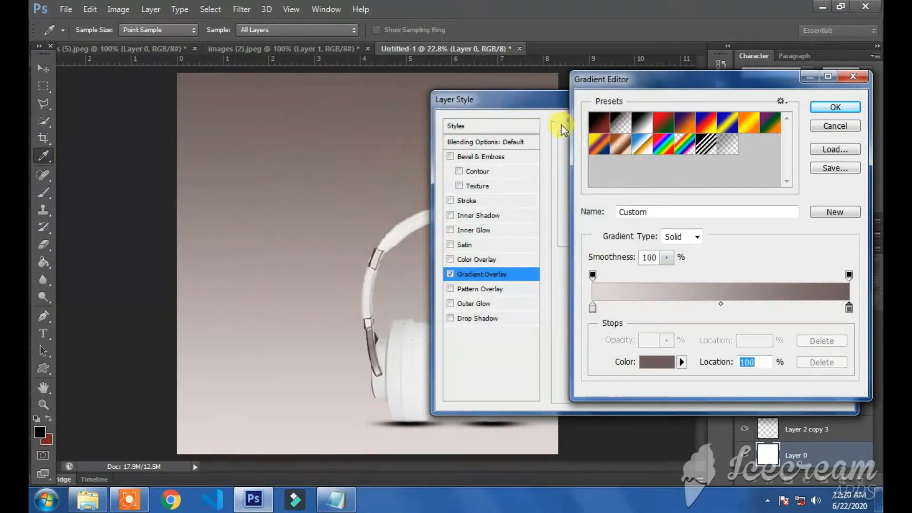
{"action": "left_click", "coordinate": [836, 107]}
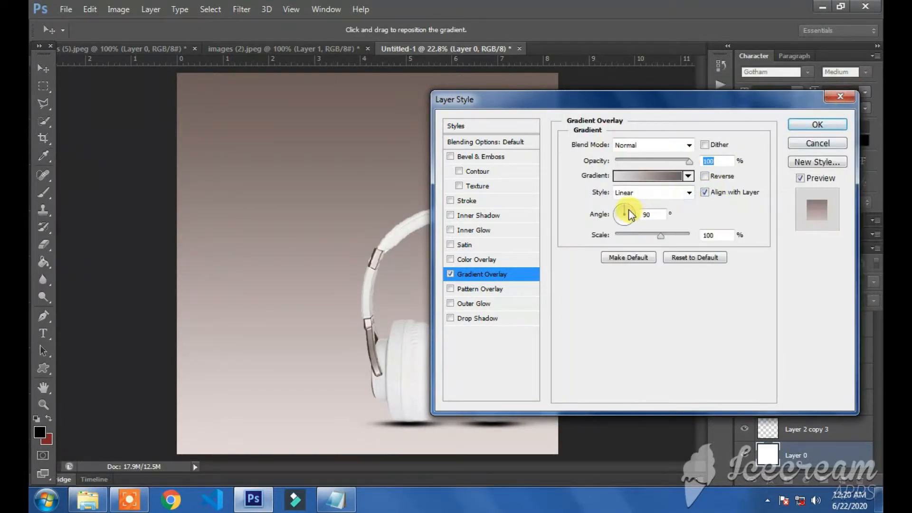
Set the linear gradient overlay's angle to 137° and apply the layer style to the background
{"action": "left_click_drag", "start_coordinate": [621, 212], "coordinate": [597, 189]}
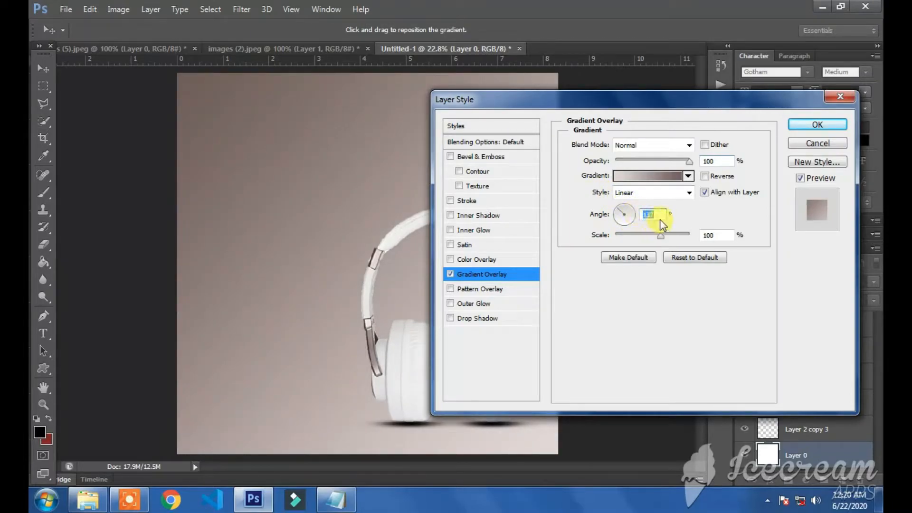
{"action": "type", "text": "120"}
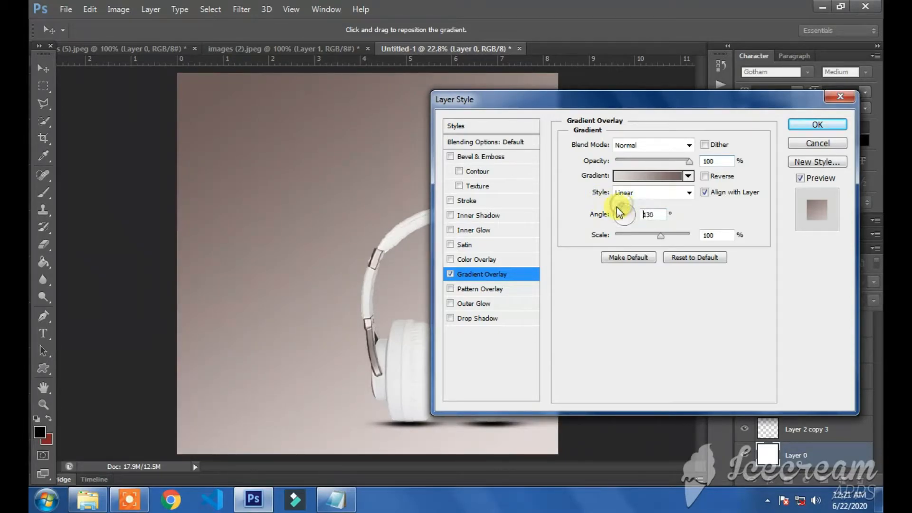
{"action": "left_click_drag", "start_coordinate": [614, 206], "coordinate": [615, 206]}
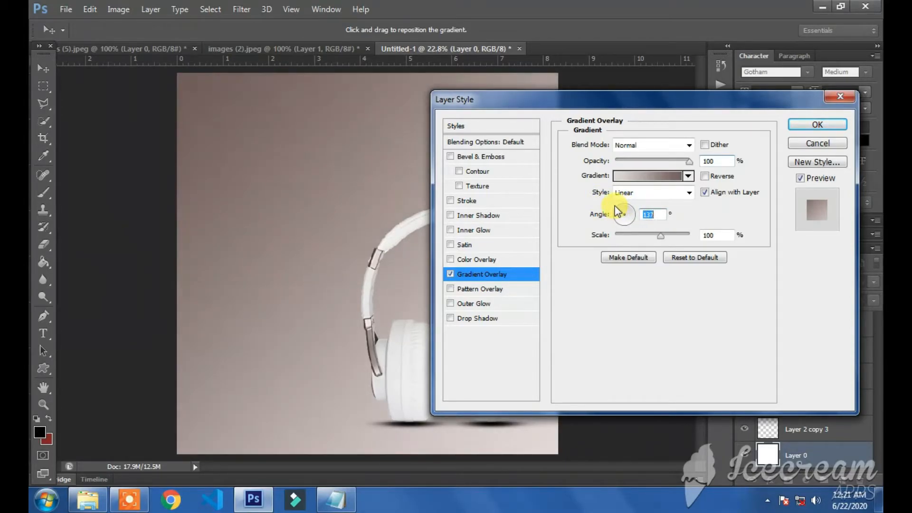
{"action": "left_click", "coordinate": [817, 125]}
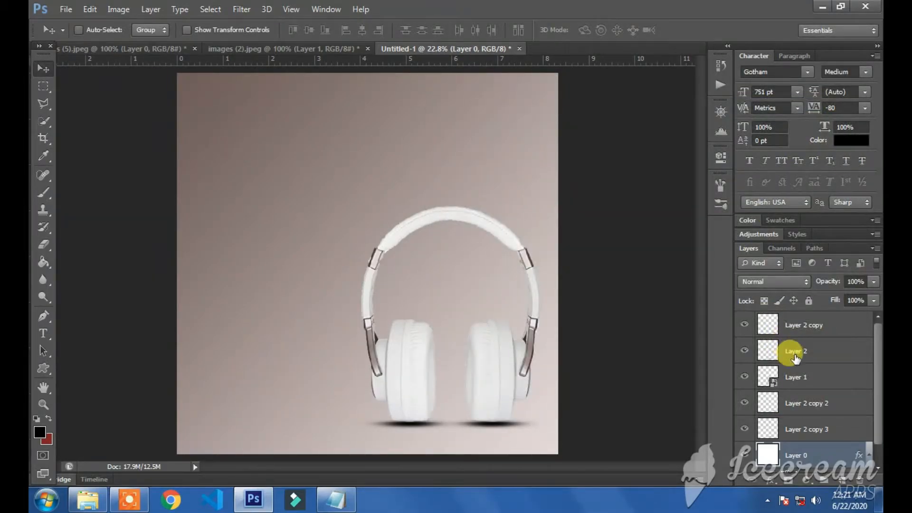
Nudge the headphones on Layer 1 slightly downward so the ear cups rest on their shadows
{"action": "left_click", "coordinate": [797, 380]}
{"action": "left_click_drag", "start_coordinate": [472, 313], "coordinate": [472, 316]}
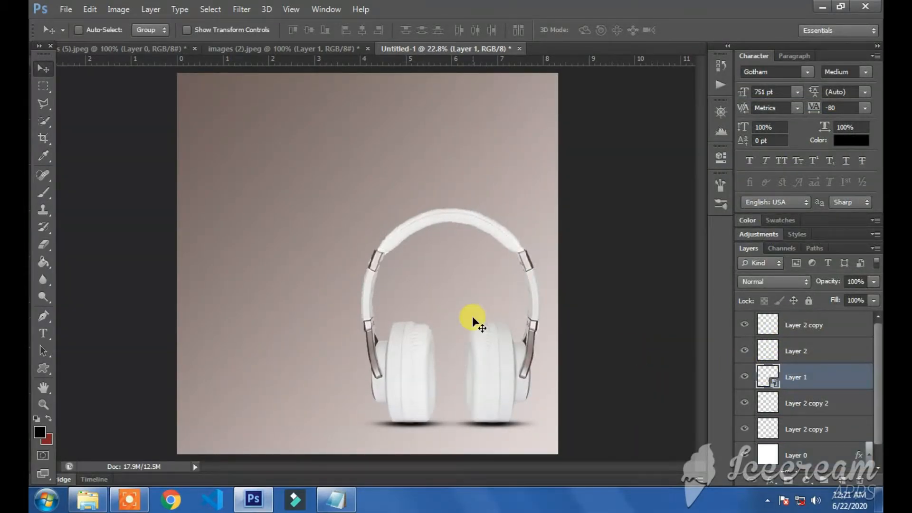
{"action": "key", "text": "Down"}
{"action": "key", "text": "Down"}
{"action": "key", "text": "Down"}
{"action": "key", "text": "Down"}
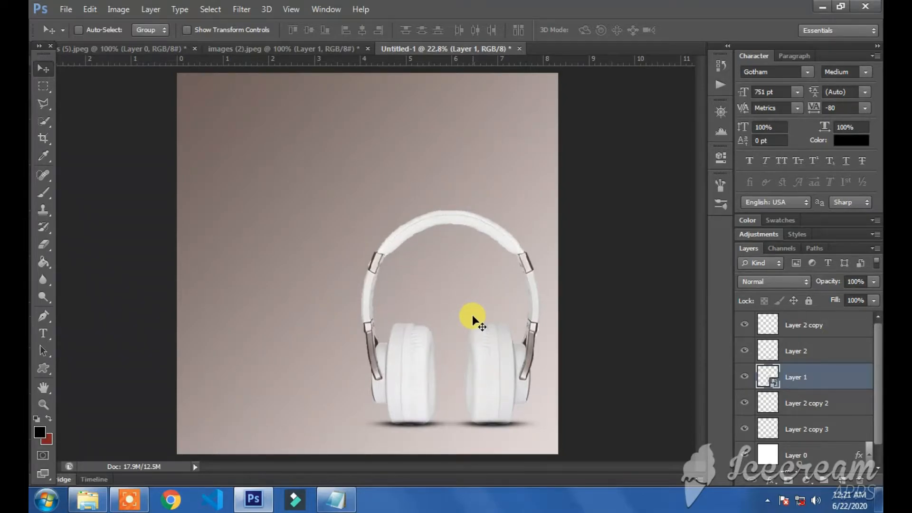
{"action": "key", "text": "Up"}
{"action": "key", "text": "Up"}
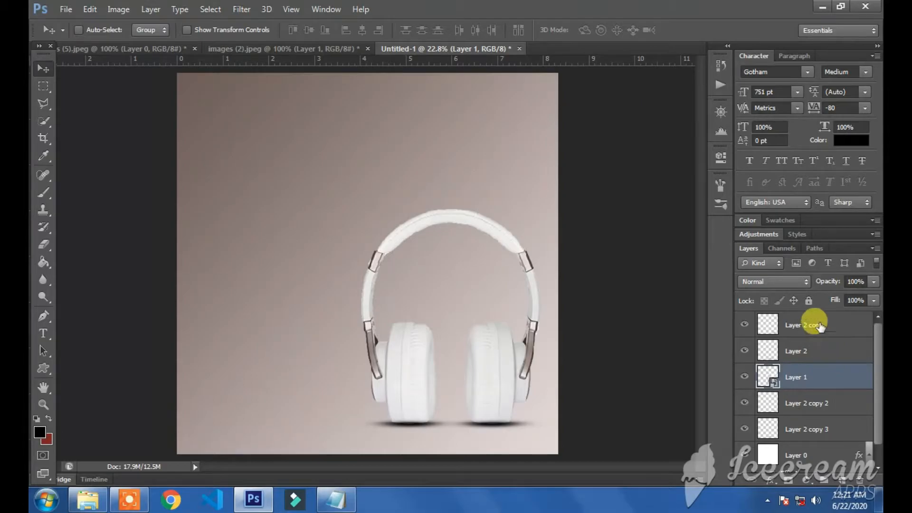
Copy the Motorola logo from the open (5).jpeg document into the headphones design above Layer 2 copy, placing it in the canvas's upper-right corner
{"action": "left_click", "coordinate": [818, 324]}
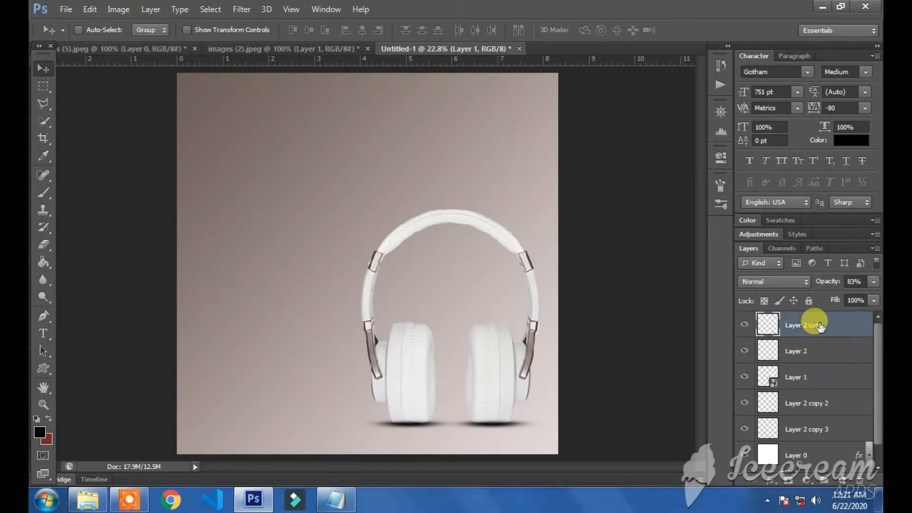
{"action": "left_click", "coordinate": [158, 44]}
{"action": "left_click_drag", "start_coordinate": [346, 203], "coordinate": [437, 189]}
{"action": "left_click_drag", "start_coordinate": [423, 221], "coordinate": [512, 183]}
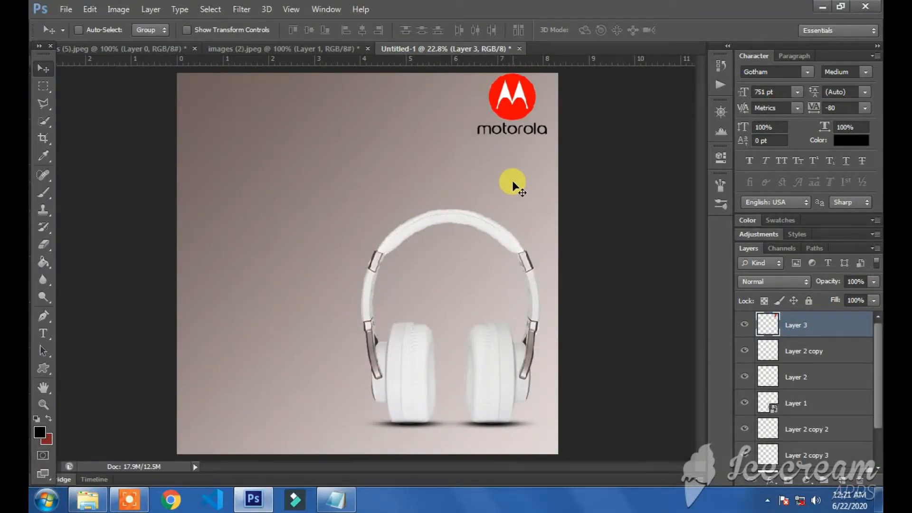
Scale the Motorola logo on Layer 3 down to about 79% of its size
{"action": "key", "text": "ctrl+t"}
{"action": "left_click_drag", "start_coordinate": [480, 129], "coordinate": [475, 128]}
{"action": "key", "text": "Return"}
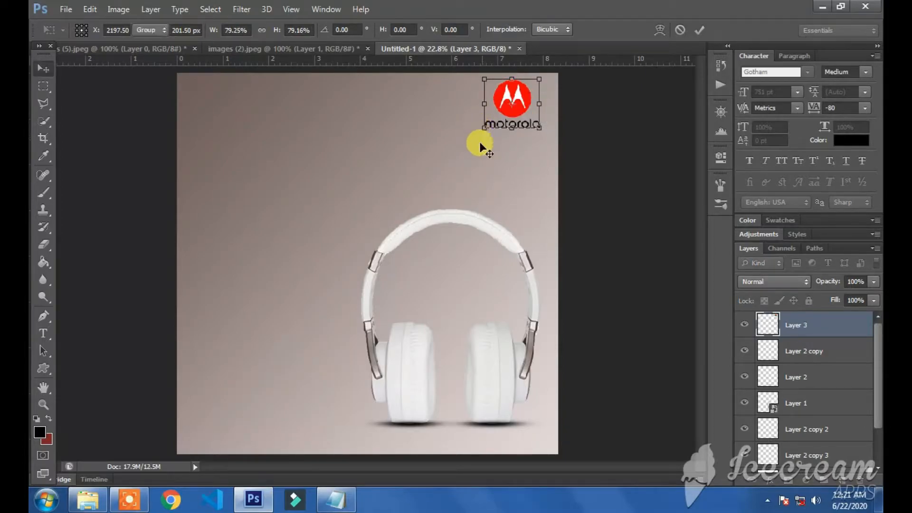
Nudge the Motorola logo right and slightly up so it sits closer to the canvas's upper-right corner
{"action": "key", "text": "shift+Right"}
{"action": "key", "text": "shift+Right"}
{"action": "key", "text": "shift+Right"}
{"action": "key", "text": "shift+Right"}
{"action": "key", "text": "shift+Up"}
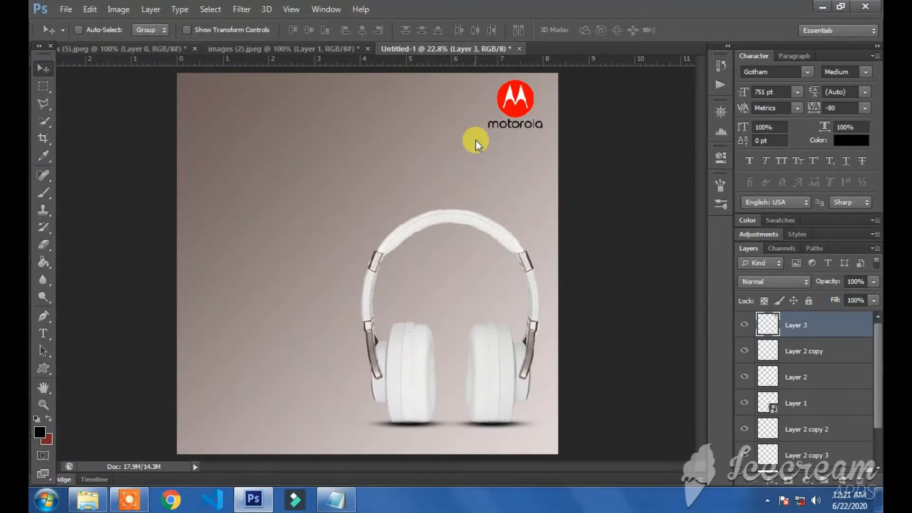
{"action": "key", "text": "shift+Right"}
{"action": "key", "text": "shift+Right"}
{"action": "key", "text": "shift+Right"}
{"action": "key", "text": "shift+Right"}
{"action": "key", "text": "shift+Right"}
{"action": "key", "text": "shift+Right"}
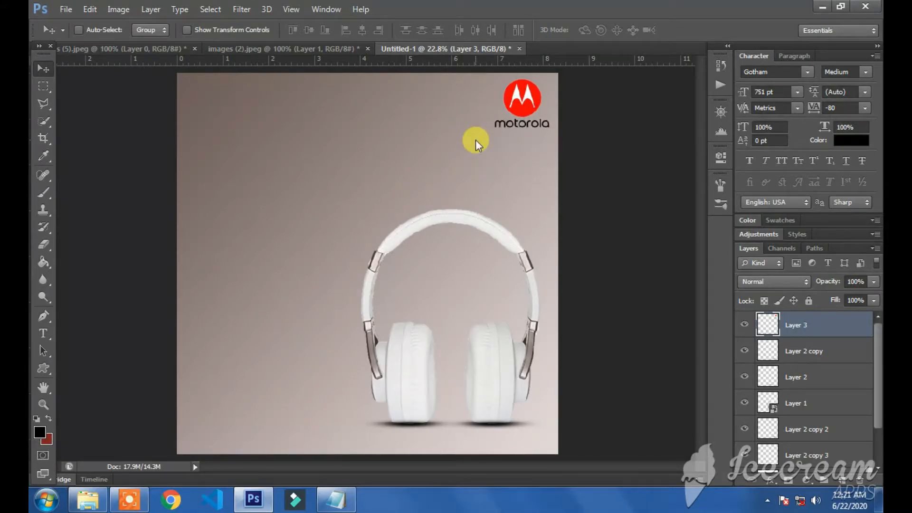
{"action": "key", "text": "shift+Right"}
{"action": "key", "text": "shift+Right"}
{"action": "key", "text": "shift+Up"}
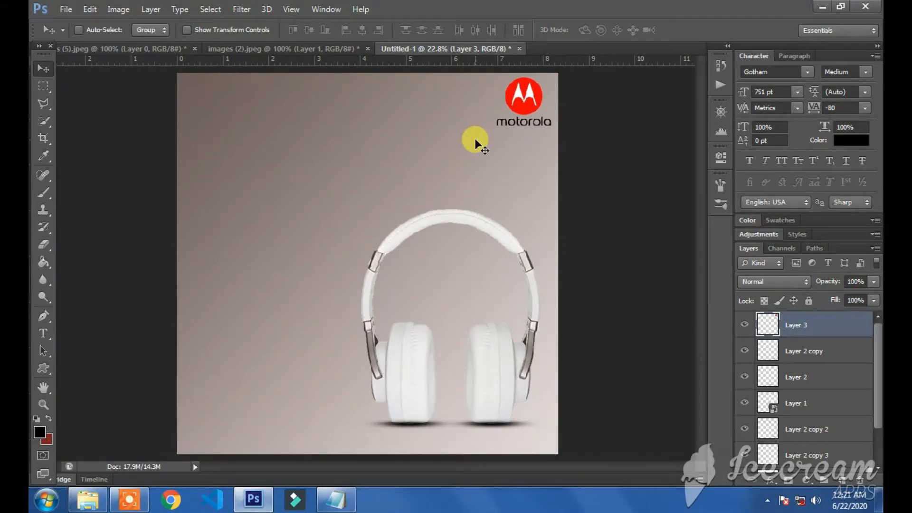
{"action": "key", "text": "shift+Left"}
{"action": "left_click_drag", "start_coordinate": [530, 135], "coordinate": [528, 140]}
{"action": "key", "text": "shift+Right"}
{"action": "key", "text": "shift+Right"}
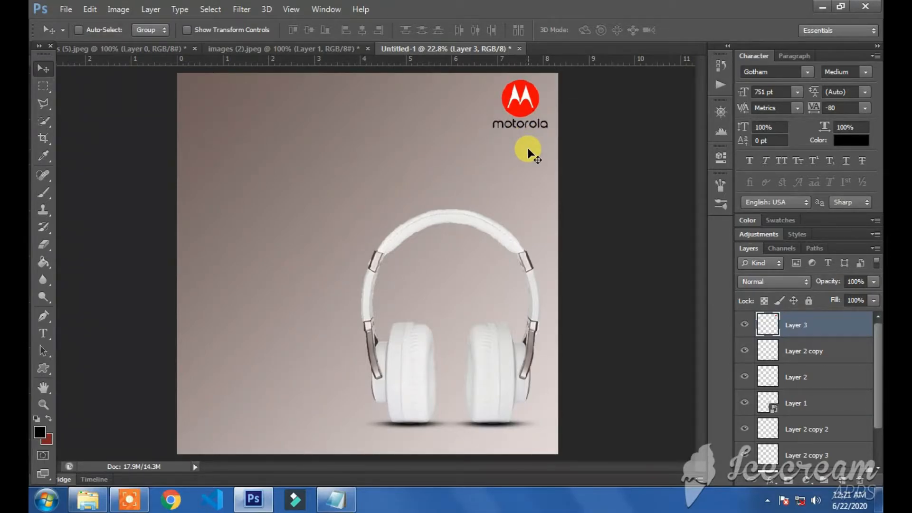
{"action": "key", "text": "shift+Right"}
{"action": "key", "text": "shift+Right"}
{"action": "key", "text": "shift+Right"}
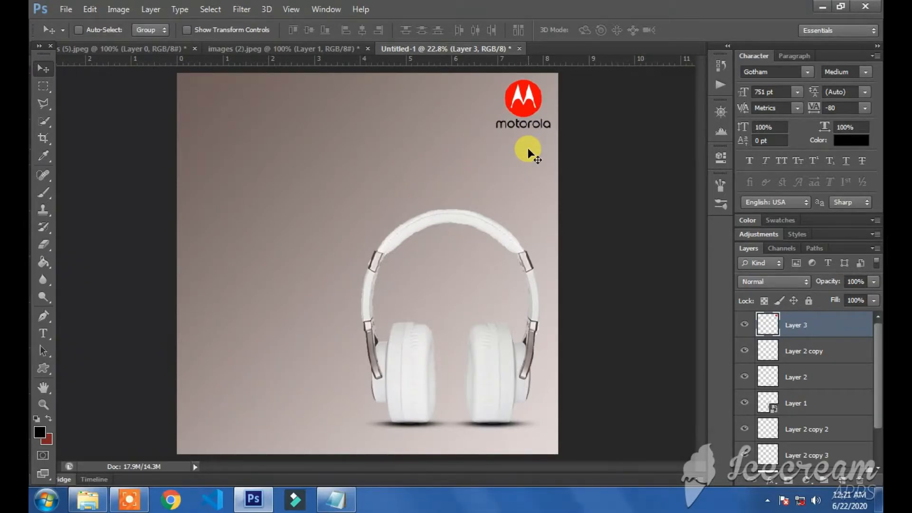
{"action": "key", "text": "shift+Up"}
{"action": "key", "text": "shift+Up"}
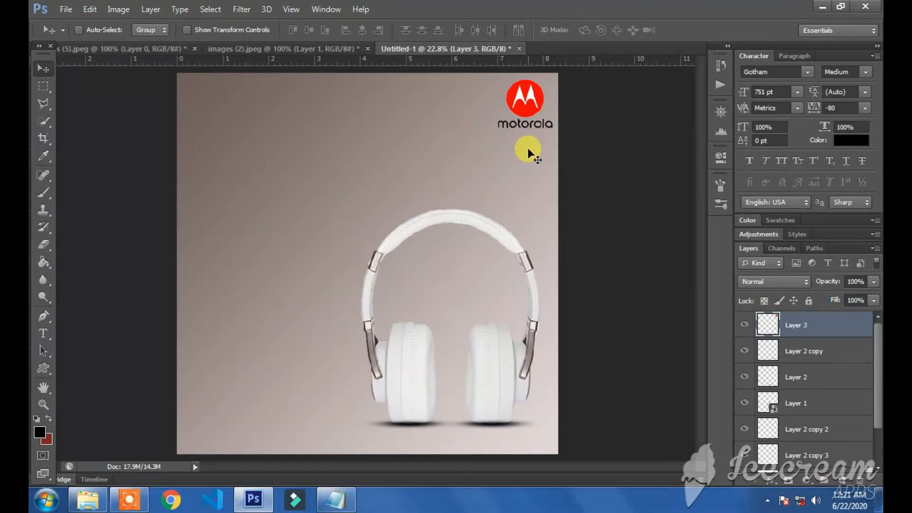
{"action": "key", "text": "shift+Up"}
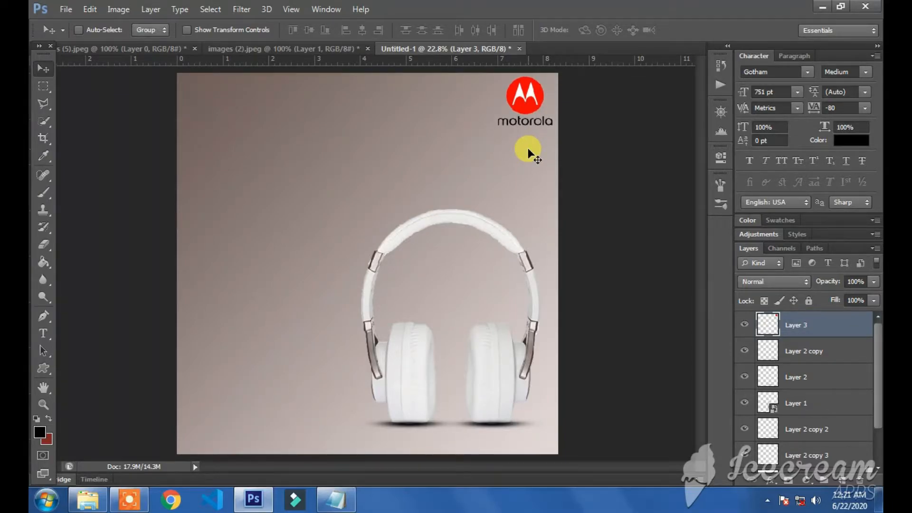
Convert the logo layer to a smart object, and lower its opacity to 10% while shifting the logo slightly
{"action": "right_click", "coordinate": [839, 324]}
{"action": "left_click", "coordinate": [587, 137]}
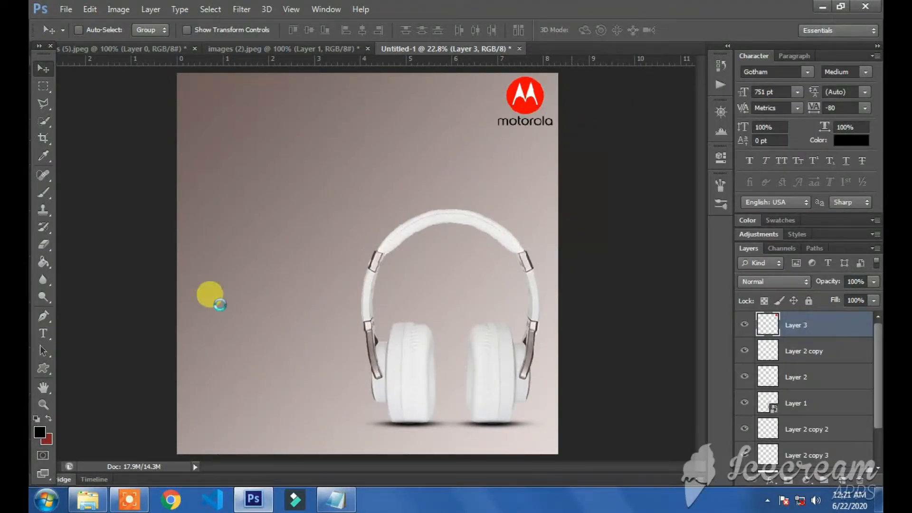
{"action": "left_click", "coordinate": [41, 407]}
{"action": "left_click_drag", "start_coordinate": [504, 86], "coordinate": [545, 134]}
{"action": "left_click_drag", "start_coordinate": [554, 139], "coordinate": [592, 168]}
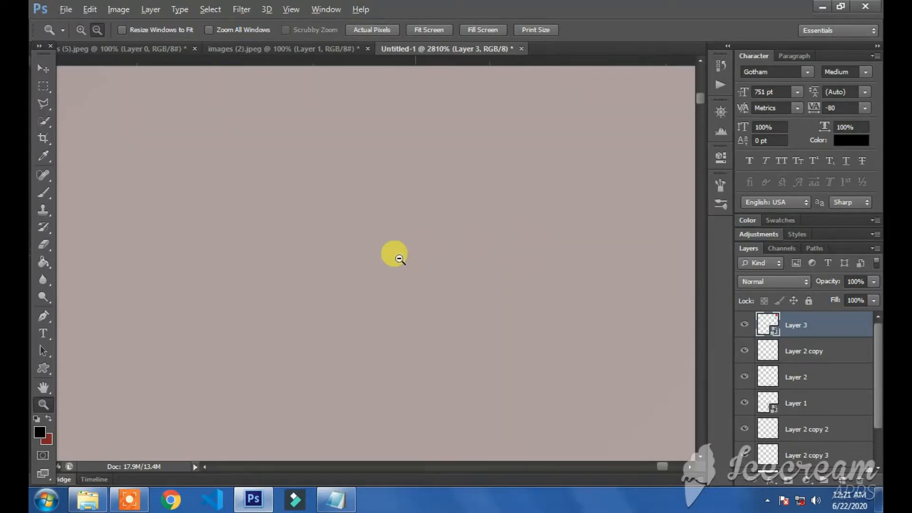
{"action": "scroll", "coordinate": [418, 249], "scroll_direction": "down", "scroll_amount": 8}
{"action": "scroll", "coordinate": [309, 296], "scroll_direction": "down", "scroll_amount": 5}
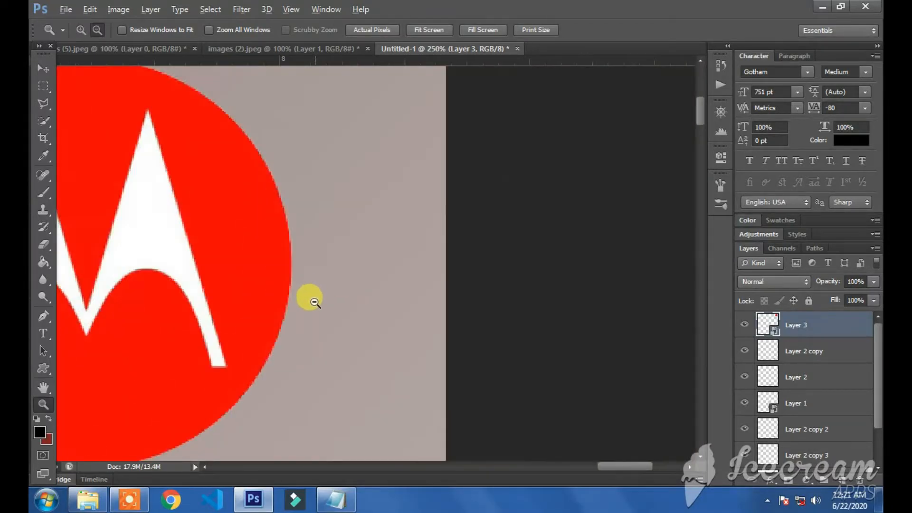
{"action": "left_click", "coordinate": [42, 70]}
{"action": "key", "text": "1"}
{"action": "mouse_move", "coordinate": [227, 356]}
{"action": "left_mouse_down"}
{"action": "mouse_move", "coordinate": [238, 357]}
{"action": "mouse_move", "coordinate": [227, 352]}
{"action": "left_mouse_up"}
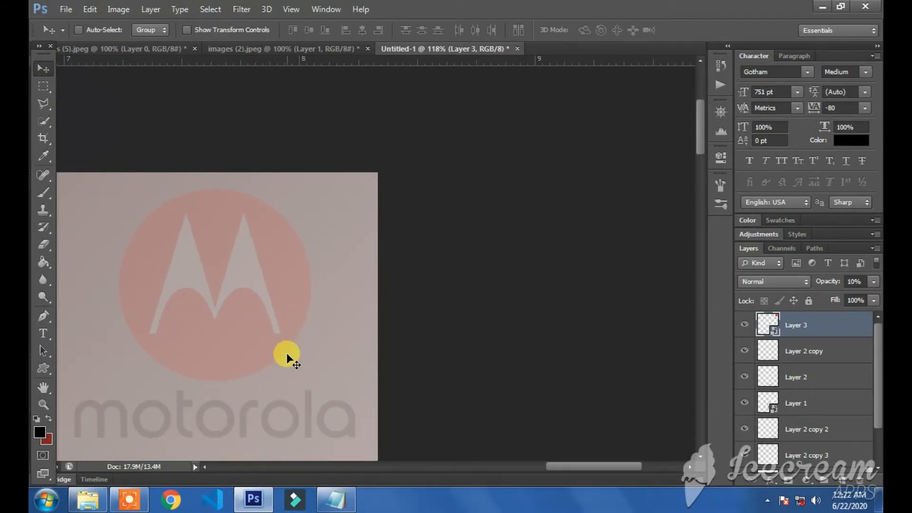
Delete the faded Motorola logo layer from the design
{"action": "key", "text": "ctrl+0"}
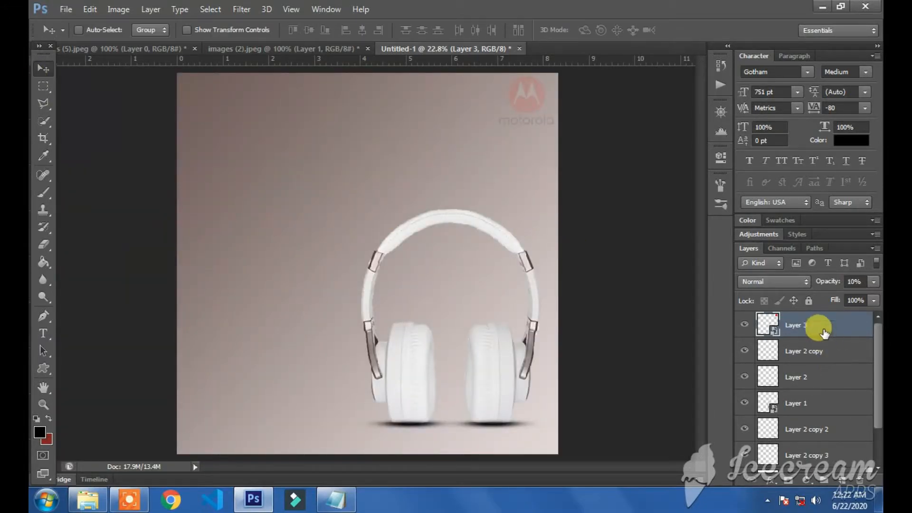
{"action": "key", "text": "Delete"}
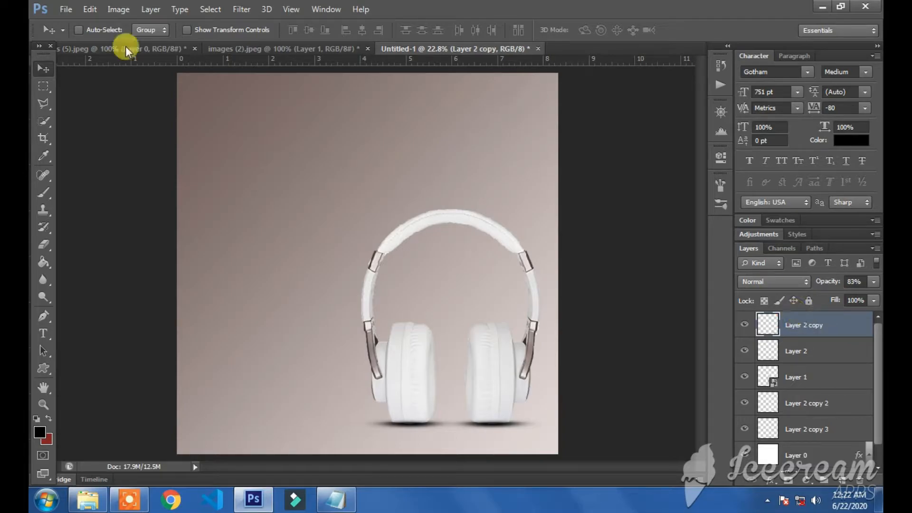
Bring a fresh copy of the Motorola logo from the (5).jpeg document, scale it down, and place it in the canvas's upper-right corner
{"action": "left_click", "coordinate": [149, 49]}
{"action": "left_click_drag", "start_coordinate": [312, 146], "coordinate": [546, 133]}
{"action": "key", "text": "ctrl+t"}
{"action": "key", "text": "Return"}
{"action": "left_click_drag", "start_coordinate": [540, 164], "coordinate": [533, 162]}
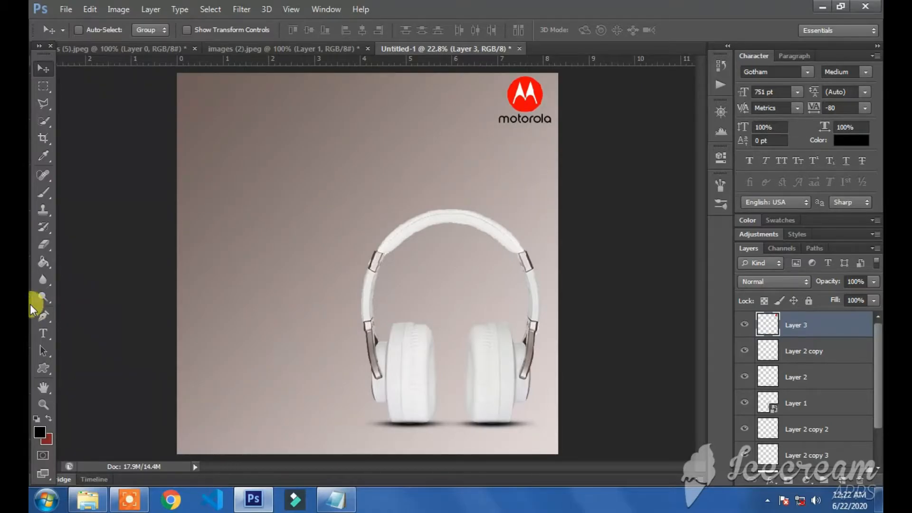
Start a horizontal text line near the canvas's upper-left edge and reduce its font size to 206 pt
{"action": "left_click", "coordinate": [44, 335]}
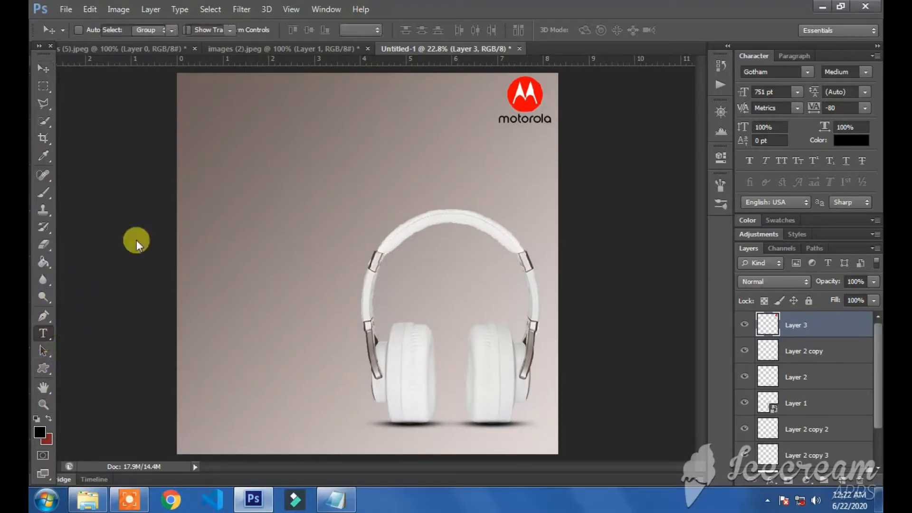
{"action": "left_click", "coordinate": [183, 142]}
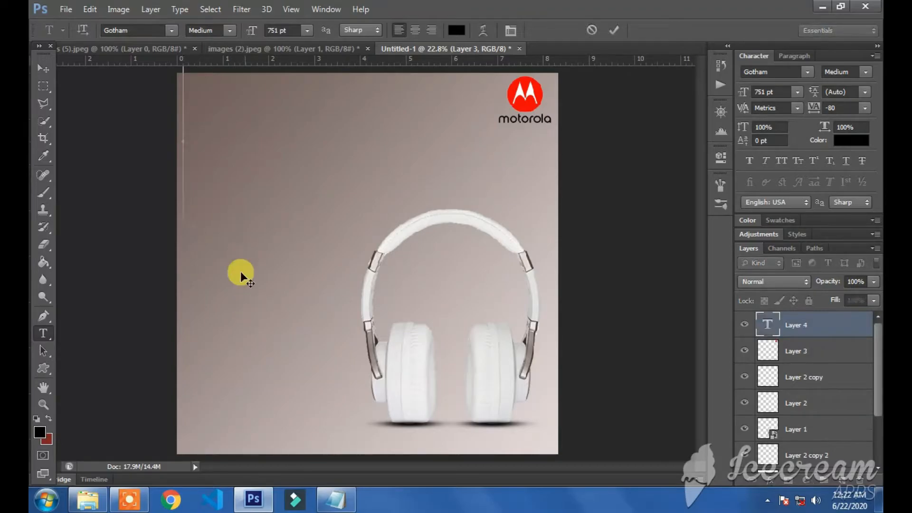
{"action": "left_click_drag", "start_coordinate": [747, 95], "coordinate": [477, 128]}
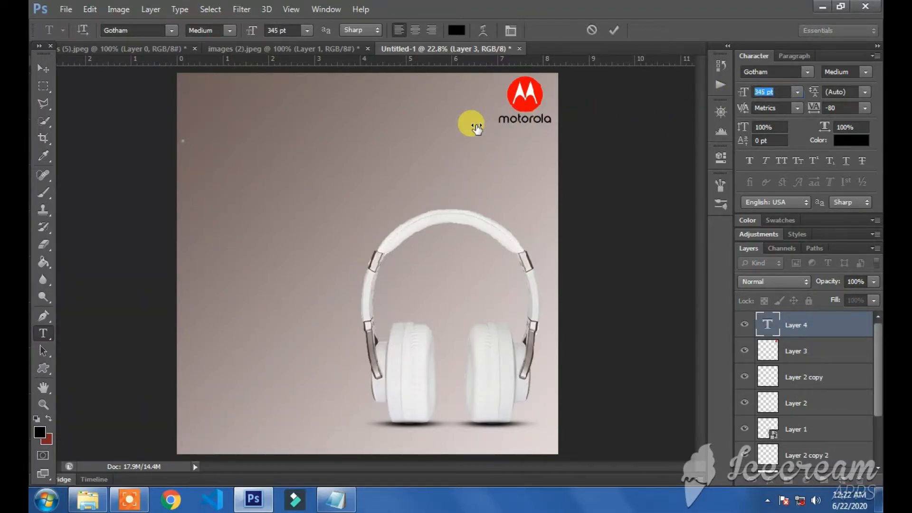
{"action": "left_click", "coordinate": [747, 95]}
{"action": "left_click_drag", "start_coordinate": [745, 95], "coordinate": [553, 113]}
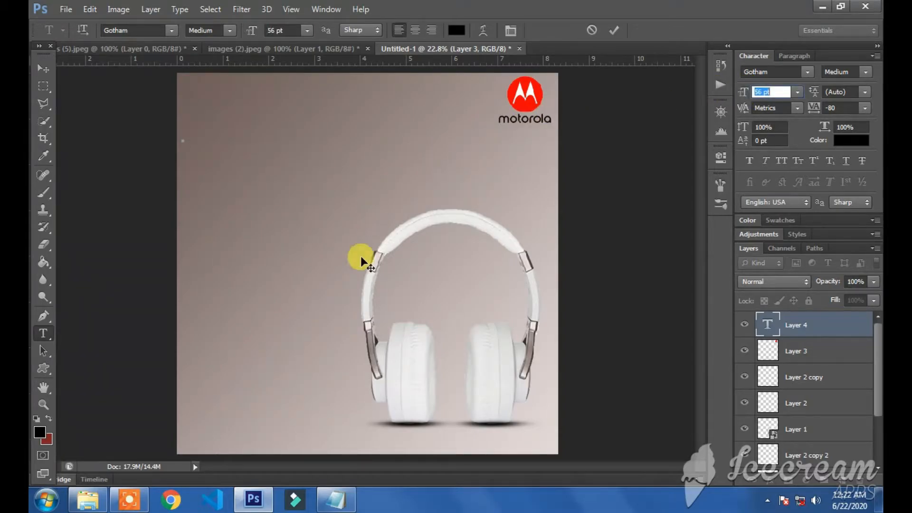
{"action": "left_click_drag", "start_coordinate": [748, 95], "coordinate": [792, 94]}
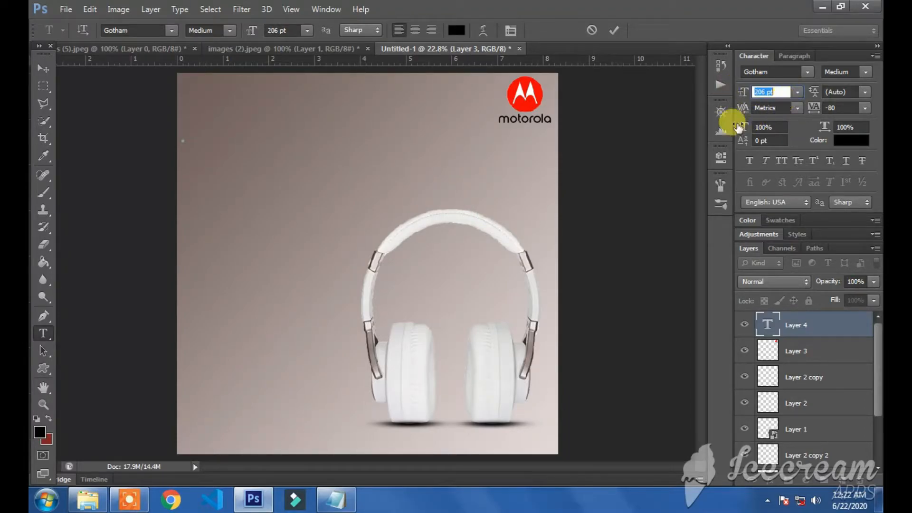
{"action": "type", "text": "yyty"}
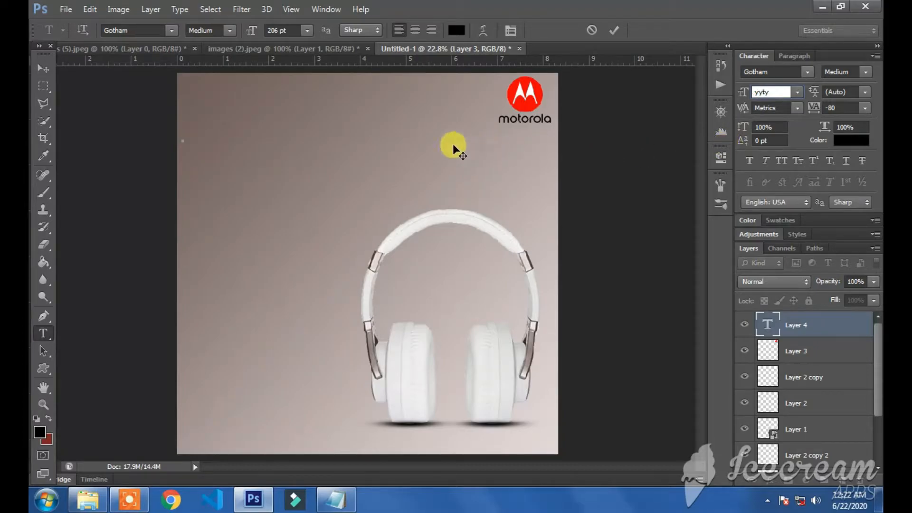
{"action": "key", "text": "BackSpace"}
{"action": "key", "text": "BackSpace"}
{"action": "key", "text": "BackSpace"}
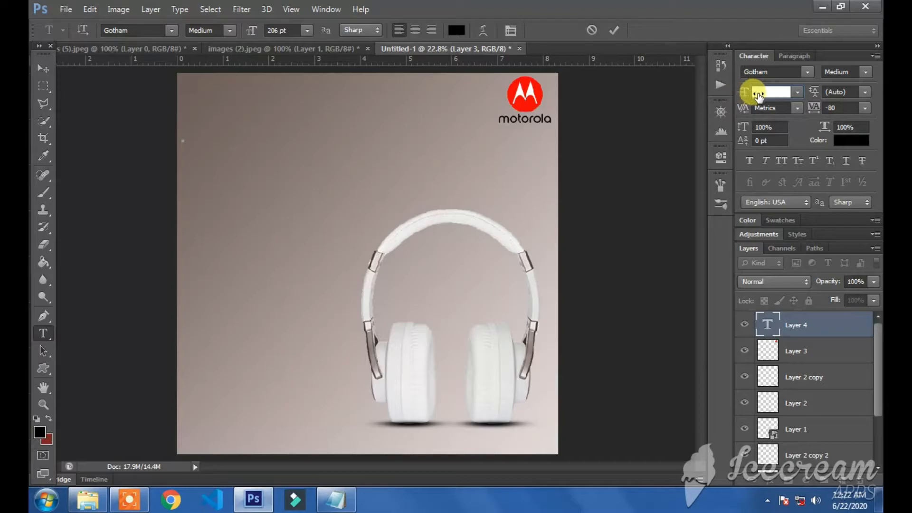
{"action": "left_click", "coordinate": [323, 139]}
{"action": "left_click", "coordinate": [765, 161]}
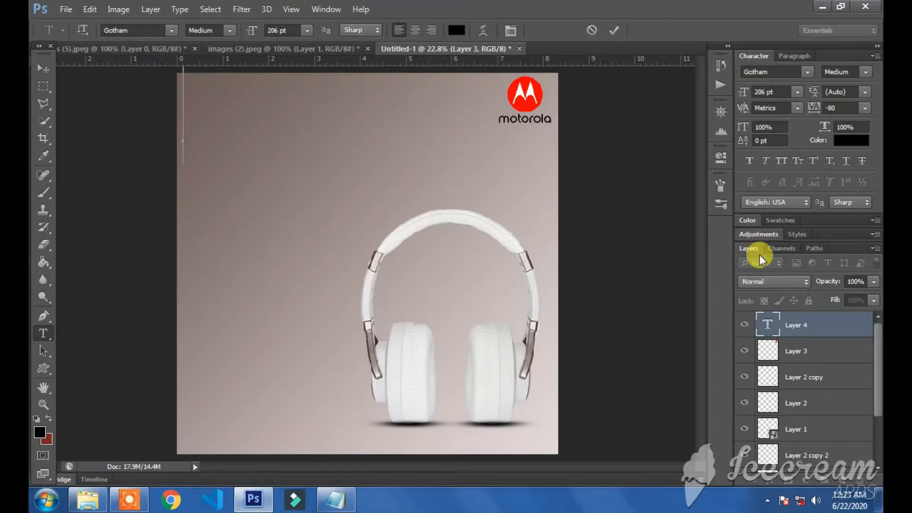
{"action": "type", "text": "K"}
{"action": "key", "text": "BackSpace"}
Set the font size to 75 pt and paste the headline "Feel the power of music" from the motorola Notepad file into the text line
{"action": "mouse_move", "coordinate": [739, 92]}
{"action": "left_mouse_down"}
{"action": "mouse_move", "coordinate": [708, 91]}
{"action": "mouse_move", "coordinate": [712, 100]}
{"action": "mouse_move", "coordinate": [722, 87]}
{"action": "left_mouse_up"}
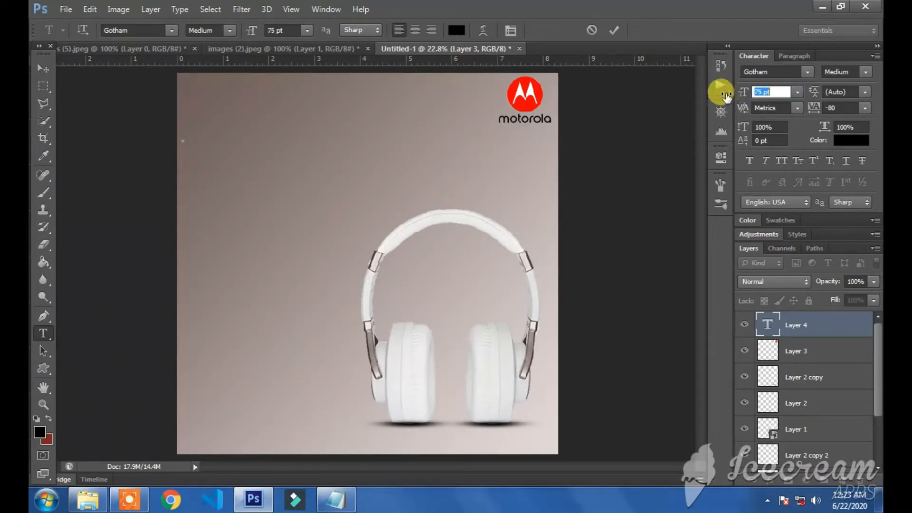
{"action": "left_click", "coordinate": [336, 499]}
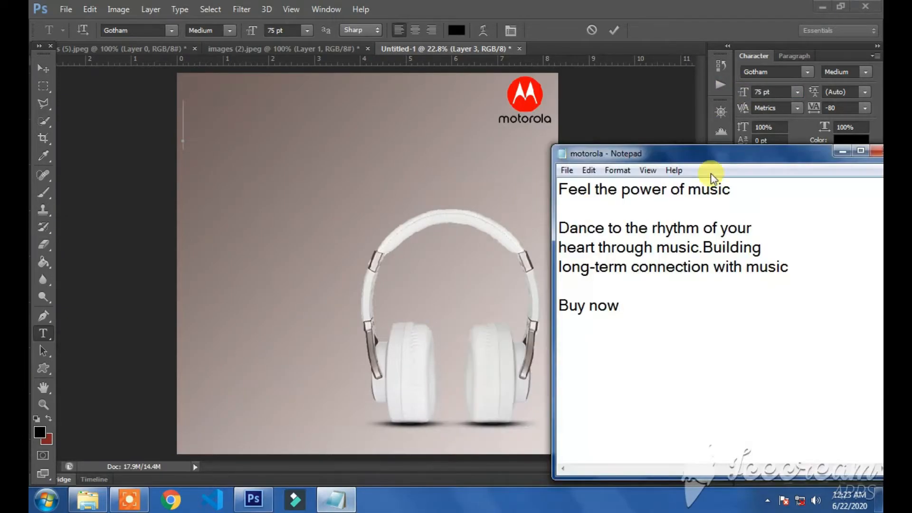
{"action": "left_click", "coordinate": [558, 228]}
{"action": "left_click_drag", "start_coordinate": [735, 189], "coordinate": [480, 176]}
{"action": "key", "text": "ctrl+c"}
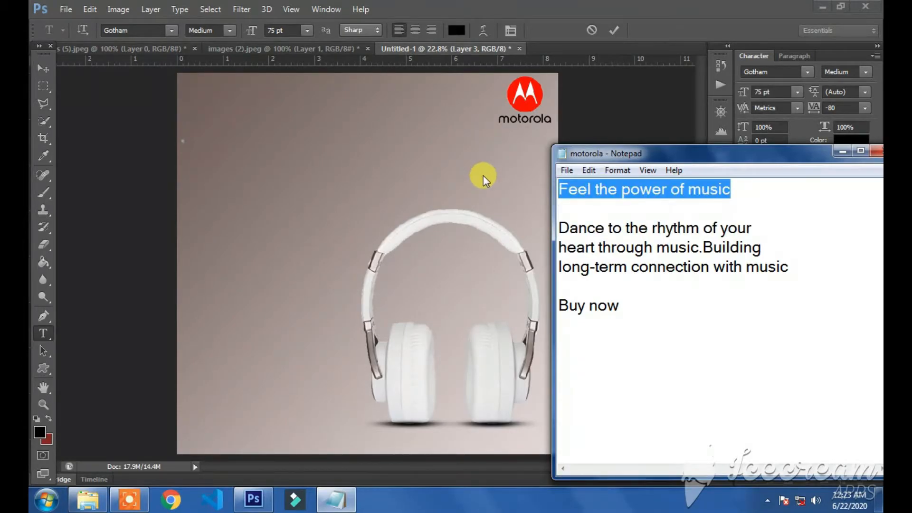
{"action": "left_click", "coordinate": [444, 141]}
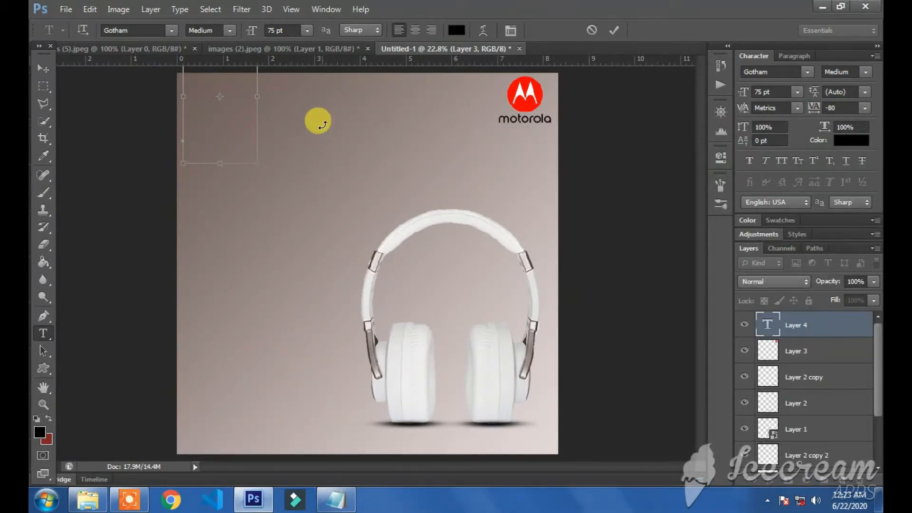
{"action": "key", "text": "ctrl+v"}
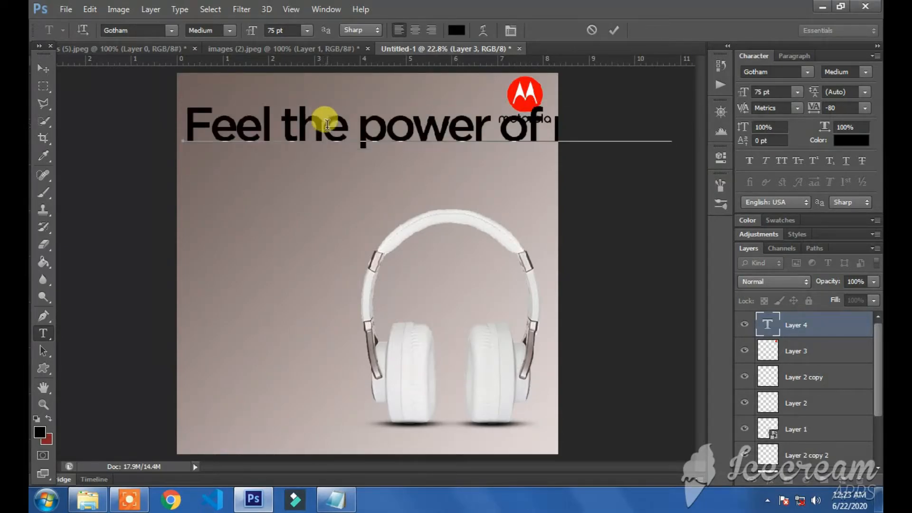
Set the headline's size to 53 pt and break it so "of music" starts a second line
{"action": "key", "text": "ctrl+a"}
{"action": "left_click_drag", "start_coordinate": [731, 95], "coordinate": [689, 101]}
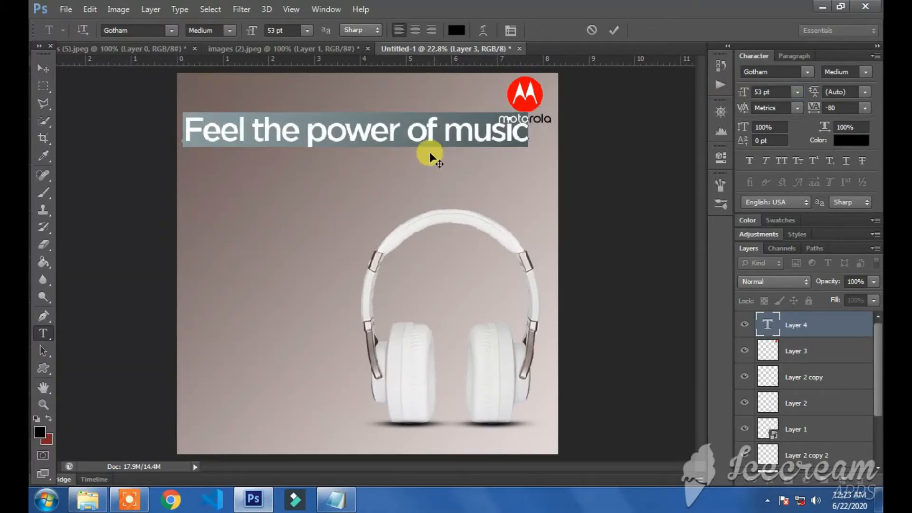
{"action": "left_click_drag", "start_coordinate": [408, 128], "coordinate": [550, 138]}
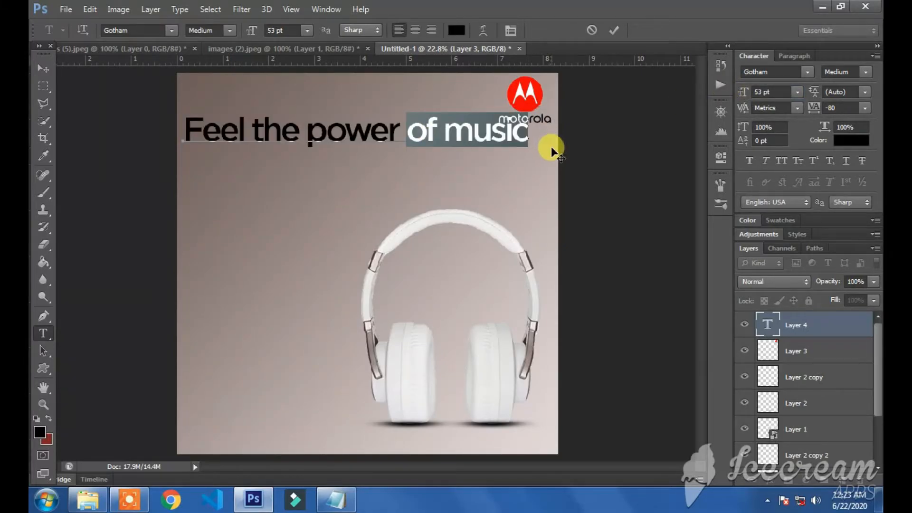
{"action": "left_click", "coordinate": [406, 122]}
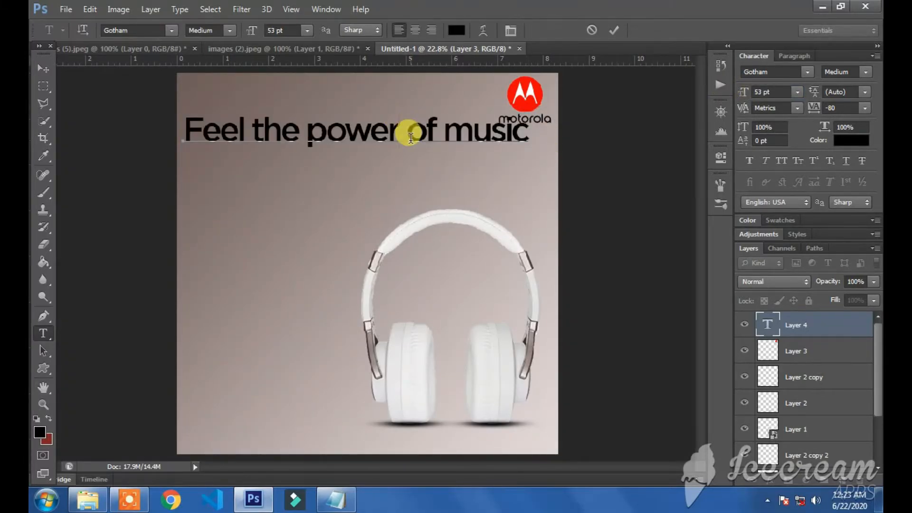
{"action": "key", "text": "Return"}
{"action": "key", "text": "Delete"}
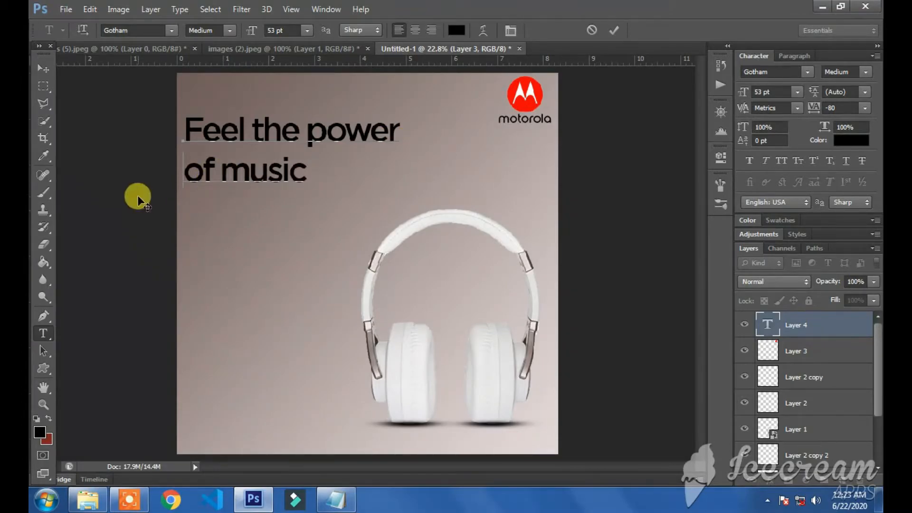
Enlarge the headline's second line "of music" to 77 pt
{"action": "left_click_drag", "start_coordinate": [307, 169], "coordinate": [190, 159]}
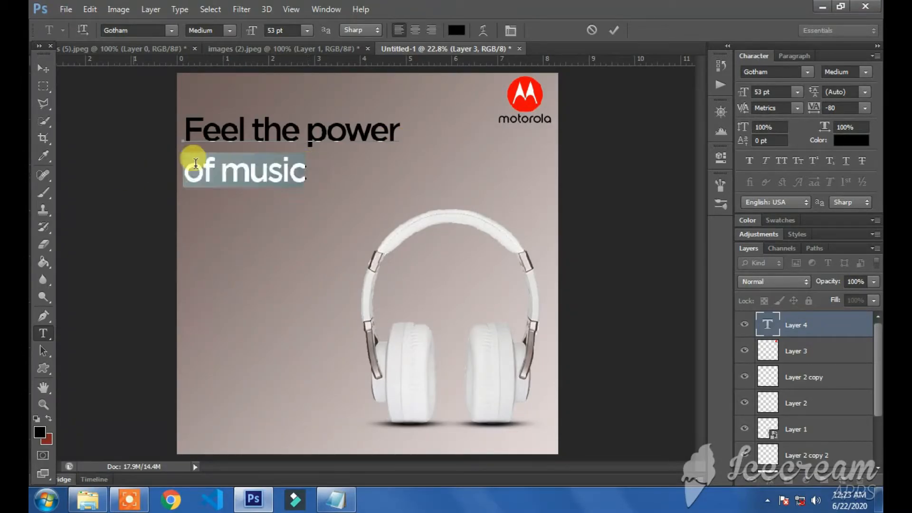
{"action": "left_click", "coordinate": [750, 94]}
{"action": "left_click_drag", "start_coordinate": [749, 93], "coordinate": [760, 94]}
Set the whole headline's tracking to 0 and tighten its leading to 59.01 pt
{"action": "left_click_drag", "start_coordinate": [361, 187], "coordinate": [86, 122]}
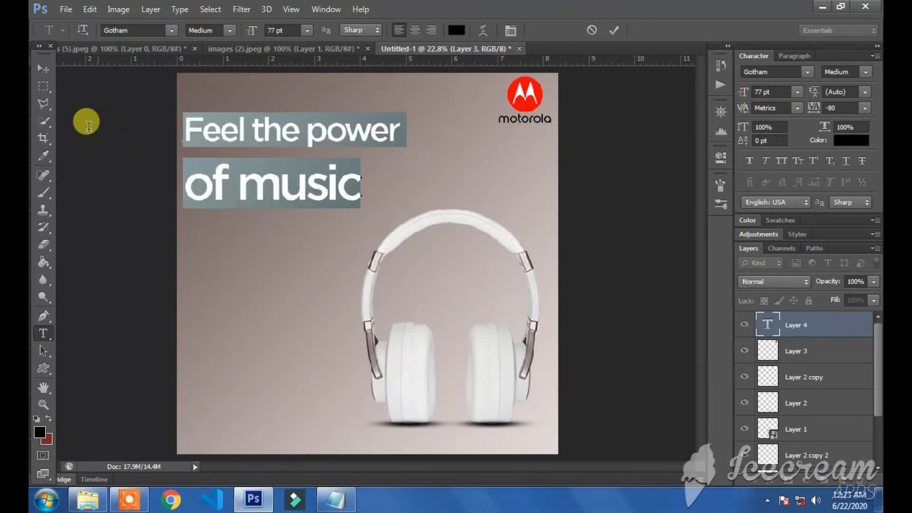
{"action": "left_click_drag", "start_coordinate": [814, 111], "coordinate": [813, 110]}
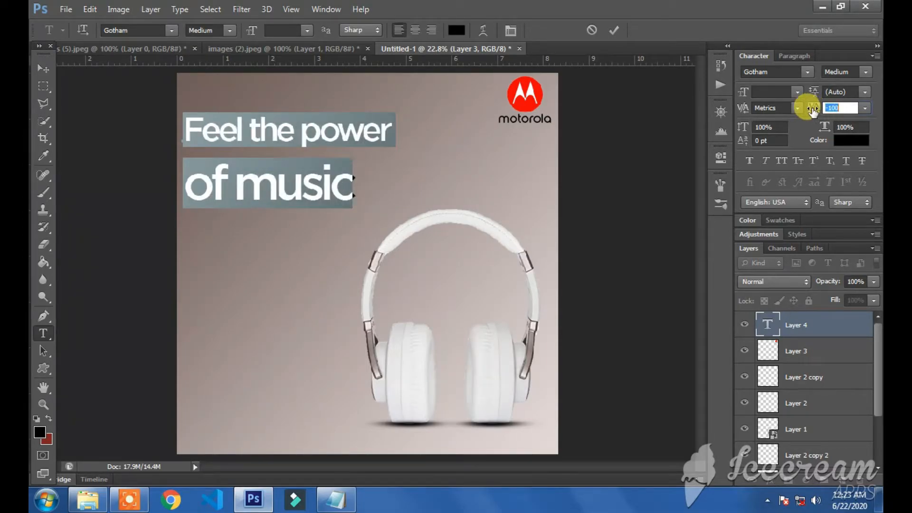
{"action": "left_click", "coordinate": [816, 110]}
{"action": "type", "text": "0"}
{"action": "left_click_drag", "start_coordinate": [819, 92], "coordinate": [854, 94]}
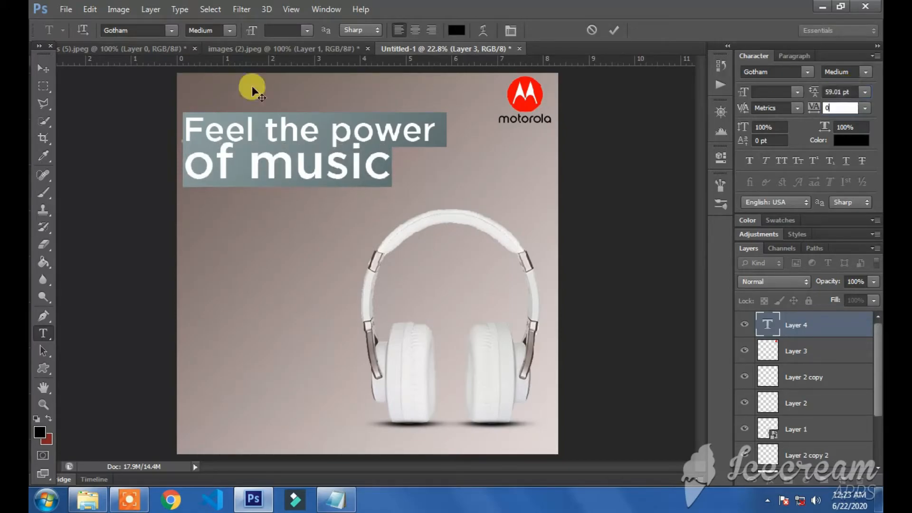
Change the entire headline's font to Gotham Ultra and its text color to white (ffffff)
{"action": "left_click", "coordinate": [172, 28]}
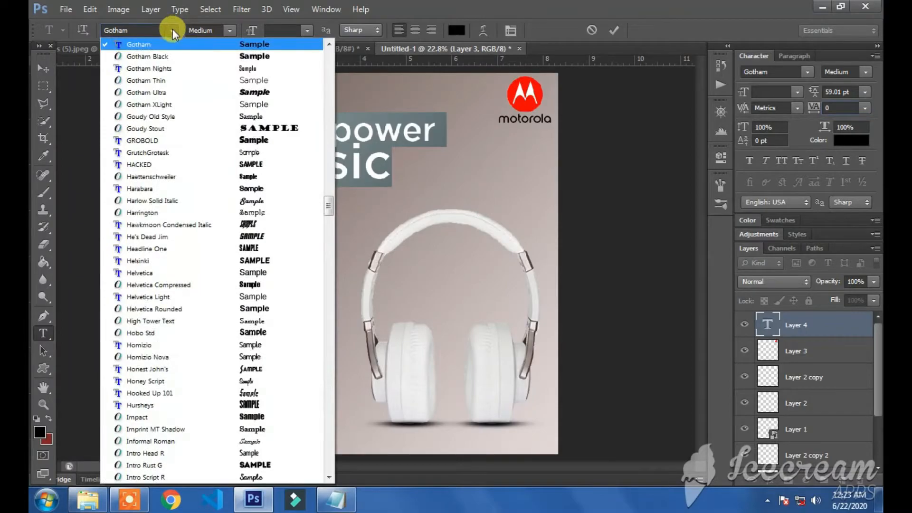
{"action": "left_click", "coordinate": [223, 95]}
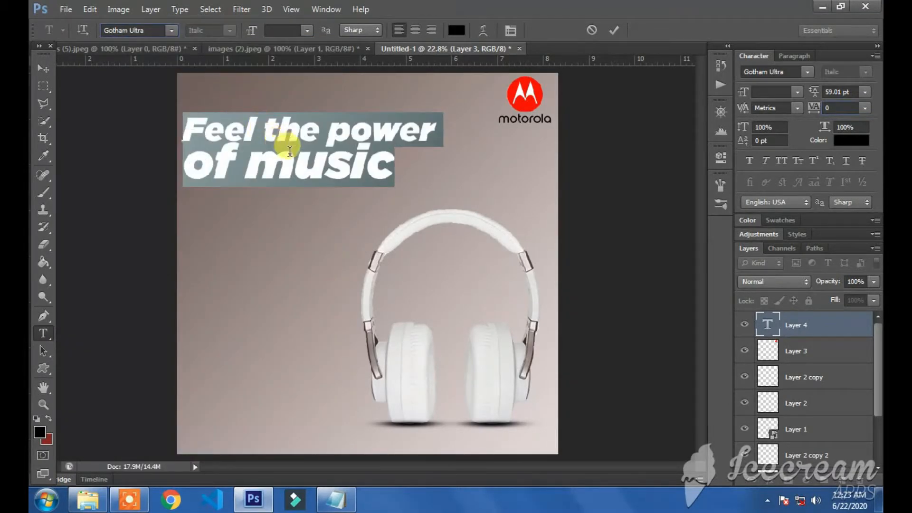
{"action": "left_click", "coordinate": [240, 164]}
{"action": "left_click_drag", "start_coordinate": [240, 164], "coordinate": [296, 171]}
{"action": "left_click", "coordinate": [397, 162]}
{"action": "key", "text": "ctrl+a"}
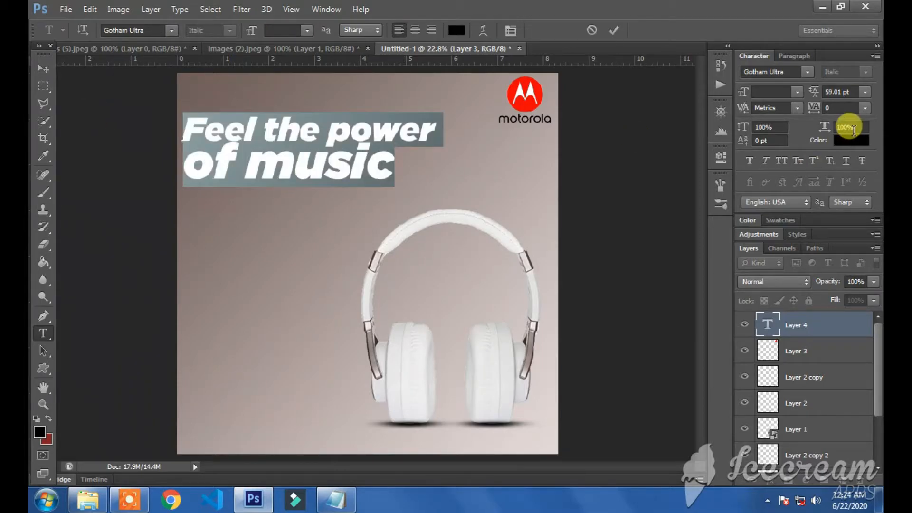
{"action": "left_click", "coordinate": [850, 139]}
{"action": "left_click", "coordinate": [582, 114]}
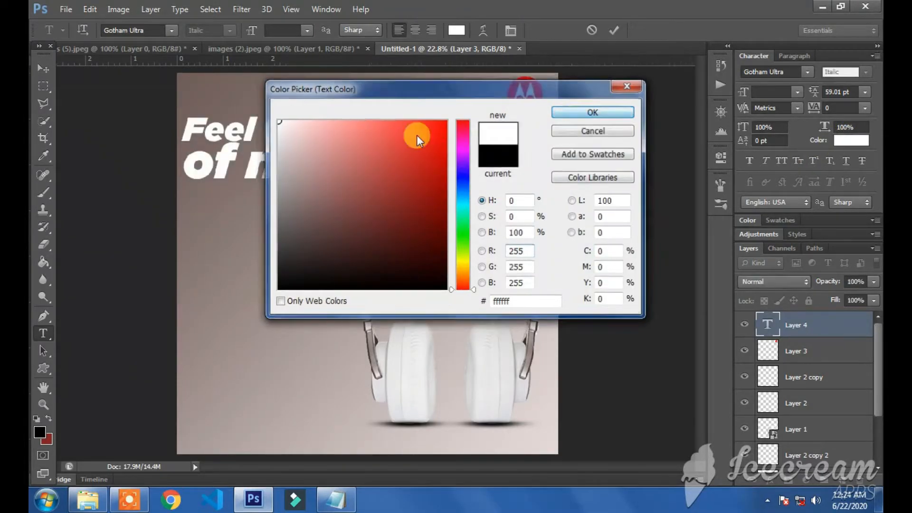
Recolor the word "music" in the headline with the Motorola logo's red, sampled as fe0002
{"action": "left_click_drag", "start_coordinate": [257, 164], "coordinate": [417, 159]}
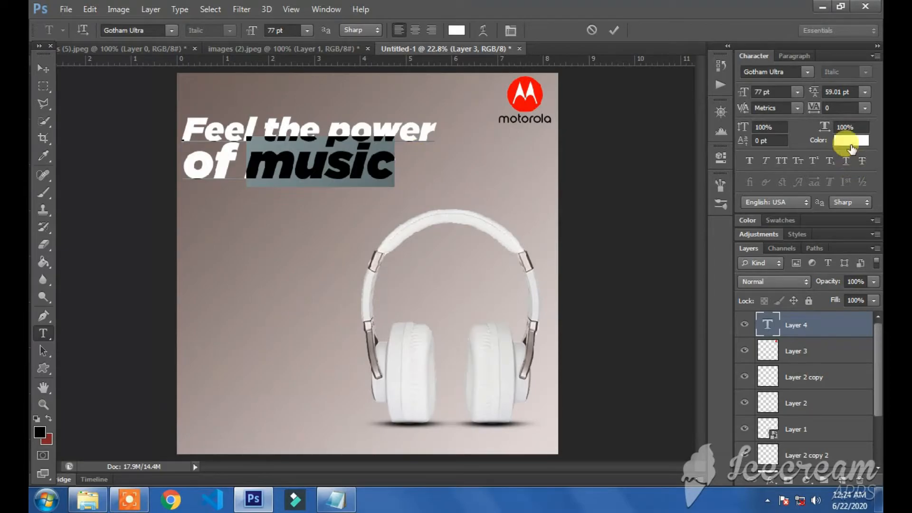
{"action": "left_click", "coordinate": [850, 140]}
{"action": "left_click", "coordinate": [524, 77]}
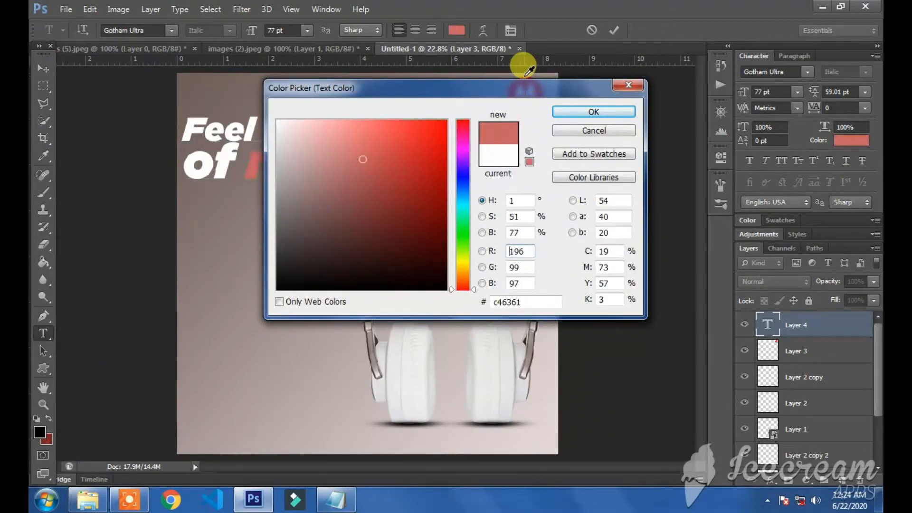
{"action": "left_click_drag", "start_coordinate": [519, 89], "coordinate": [520, 108]}
{"action": "left_click", "coordinate": [530, 81]}
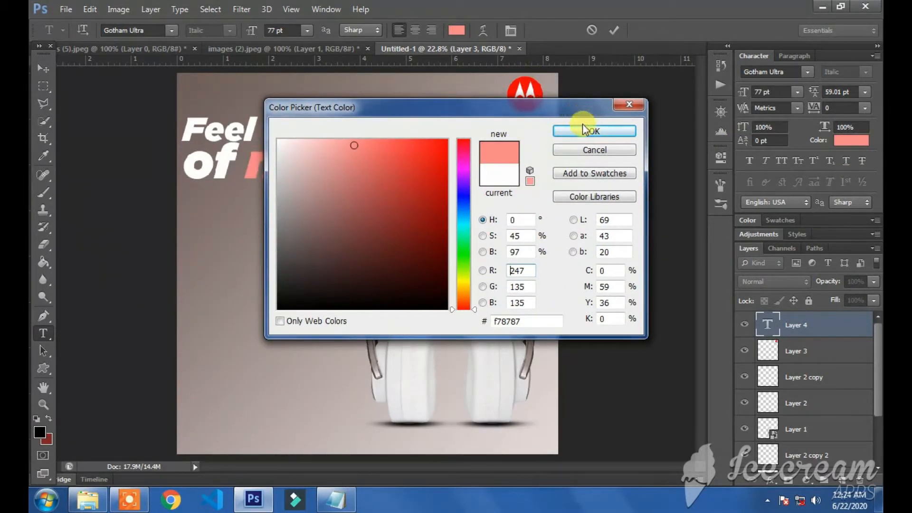
{"action": "left_click", "coordinate": [528, 79]}
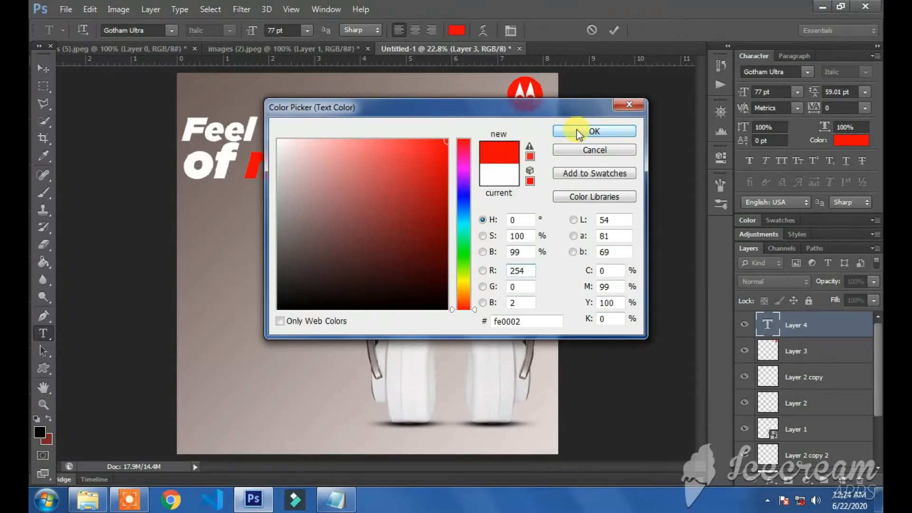
{"action": "left_click", "coordinate": [596, 131]}
Commit the headline text and shift it slightly to the right, away from the canvas's left edge
{"action": "left_click", "coordinate": [395, 163]}
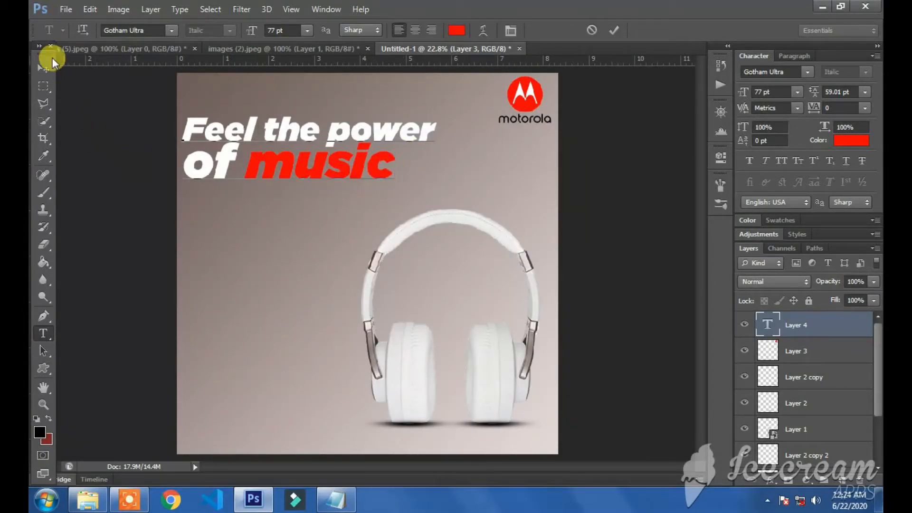
{"action": "left_click", "coordinate": [44, 68]}
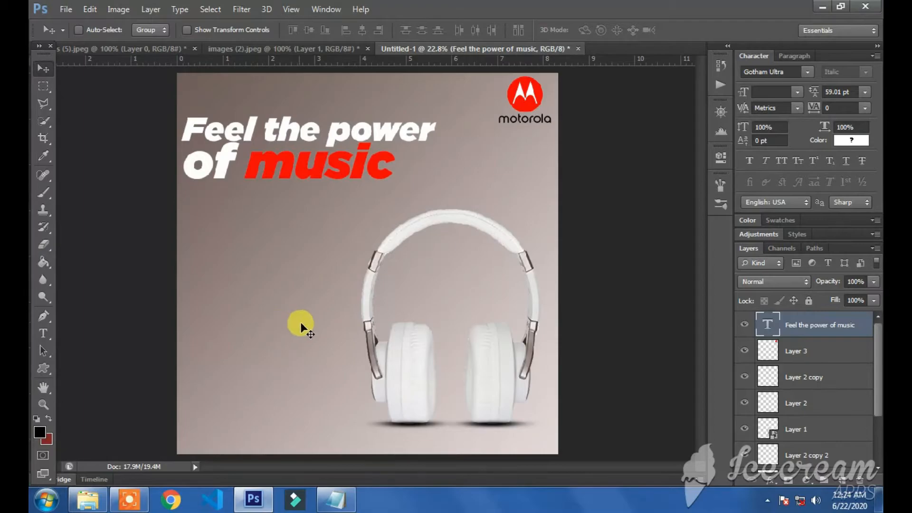
{"action": "left_click_drag", "start_coordinate": [265, 218], "coordinate": [294, 198]}
Create a paragraph text box below the headline and paste the "Dance to the rhythm of your heart" copy from the motorola Notepad file, removing its leading blank line
{"action": "left_click", "coordinate": [44, 333]}
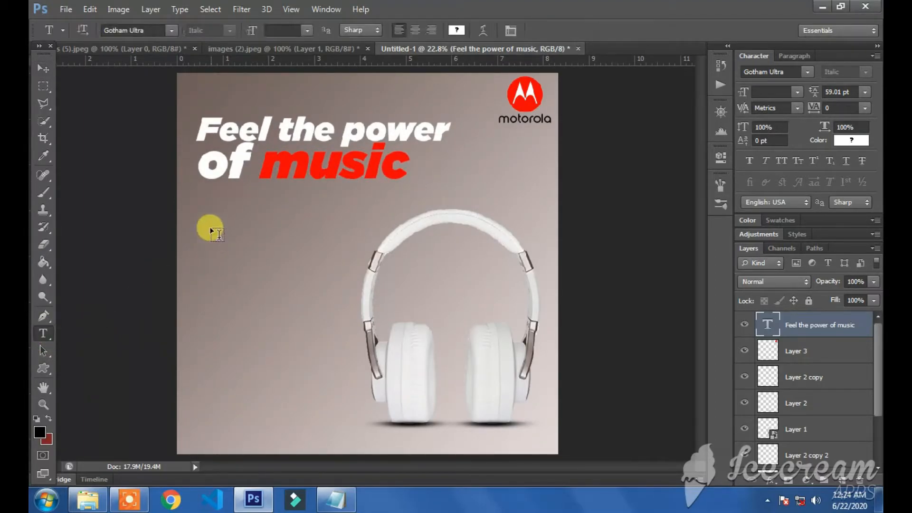
{"action": "left_click_drag", "start_coordinate": [200, 216], "coordinate": [355, 329]}
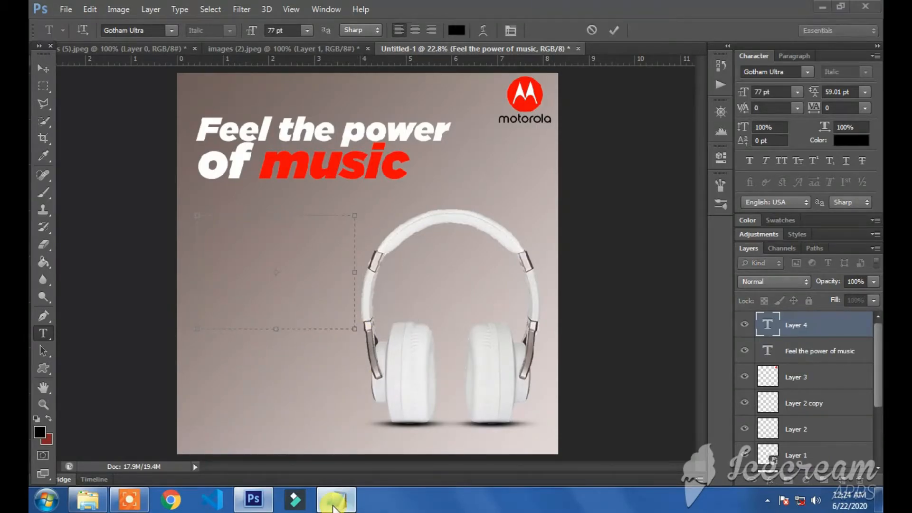
{"action": "left_click", "coordinate": [335, 500]}
{"action": "left_click_drag", "start_coordinate": [780, 267], "coordinate": [398, 209]}
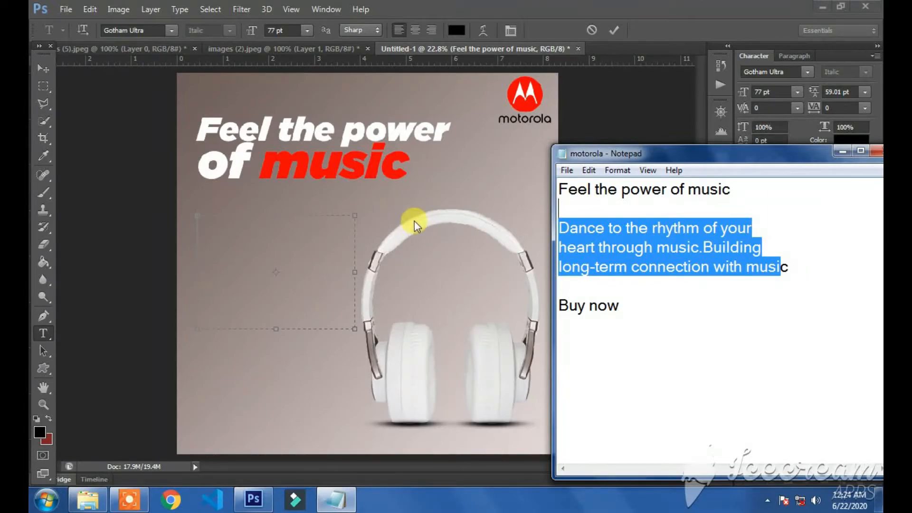
{"action": "left_click", "coordinate": [280, 227]}
{"action": "type", "text": "Dance to the"}
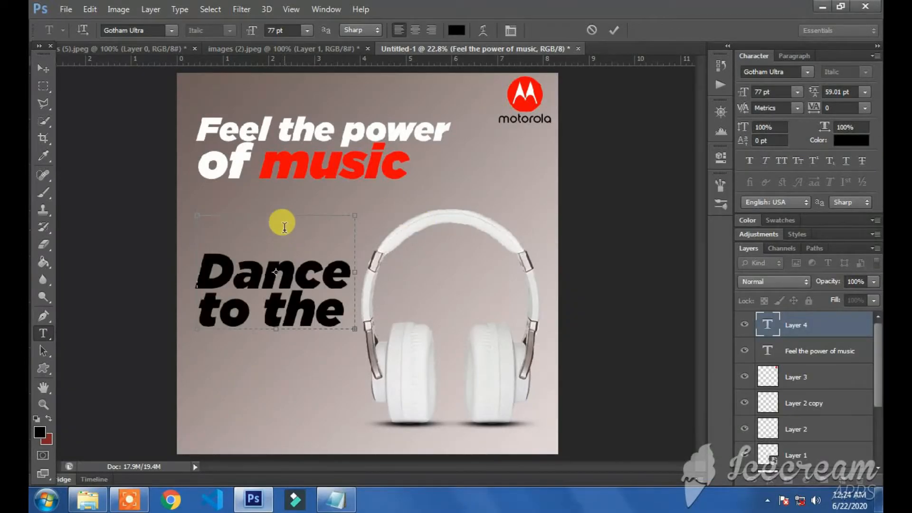
{"action": "left_click", "coordinate": [209, 236]}
{"action": "key", "text": "Delete"}
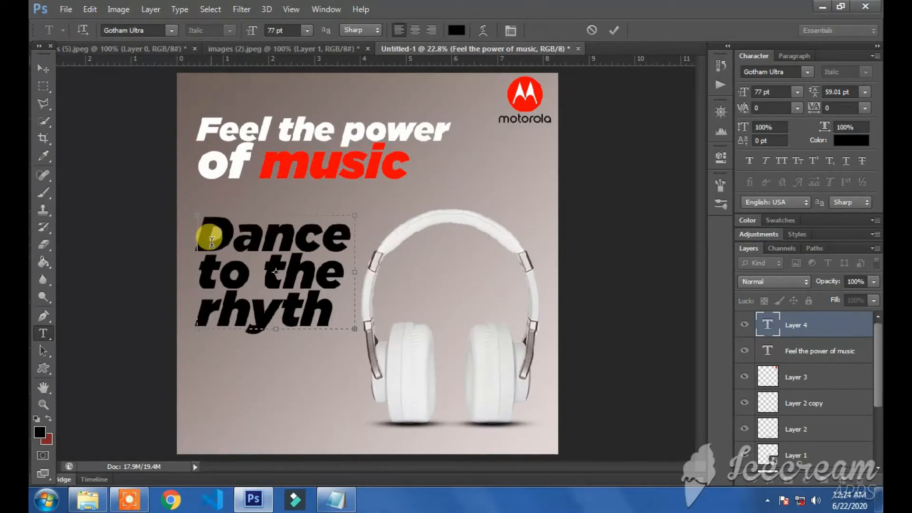
Set all of the body paragraph's text to 24 pt with 23.01 pt leading
{"action": "key", "text": "ctrl+a"}
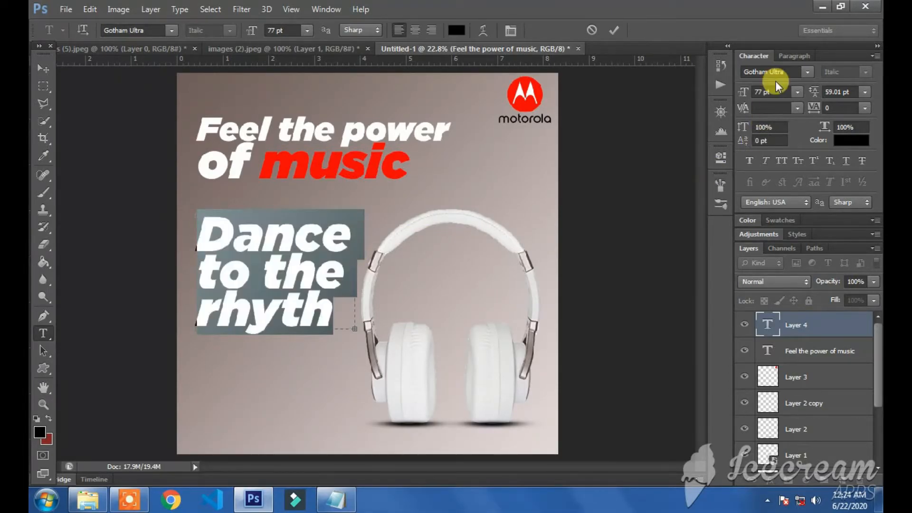
{"action": "left_click", "coordinate": [796, 92]}
{"action": "left_click", "coordinate": [799, 257]}
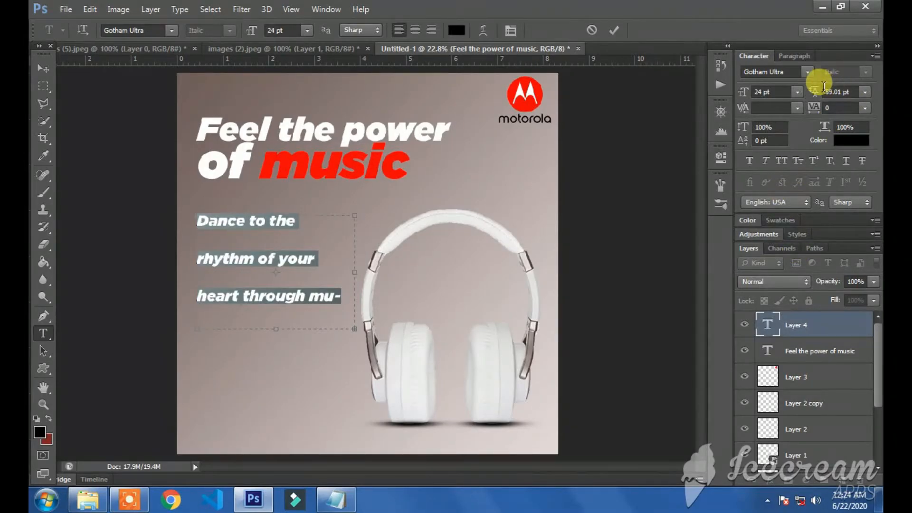
{"action": "left_click_drag", "start_coordinate": [815, 93], "coordinate": [792, 95]}
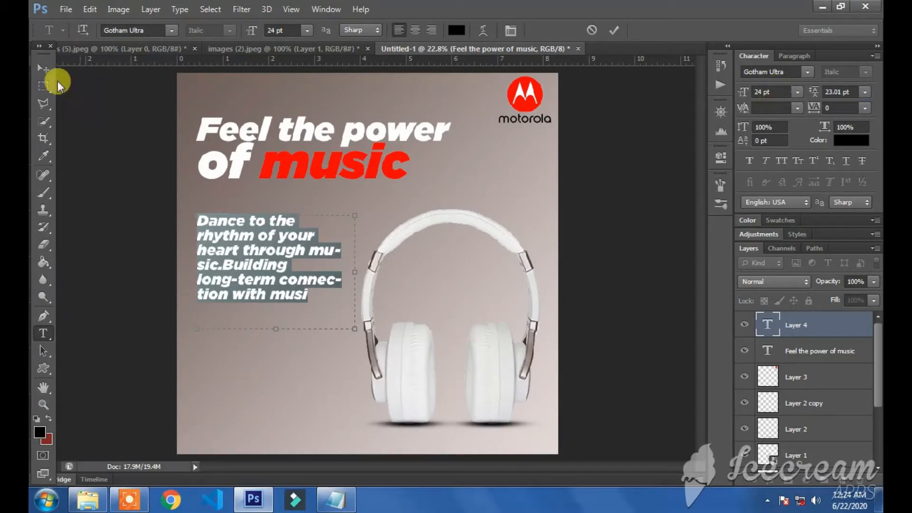
Try the Gotham Nights font on the body paragraph
{"action": "left_click", "coordinate": [173, 30]}
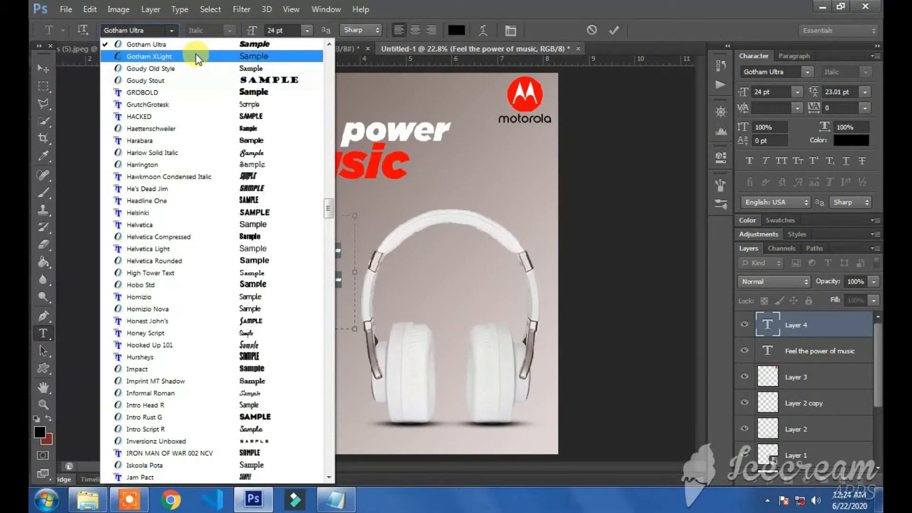
{"action": "scroll", "coordinate": [202, 70], "scroll_direction": "up", "scroll_amount": 1}
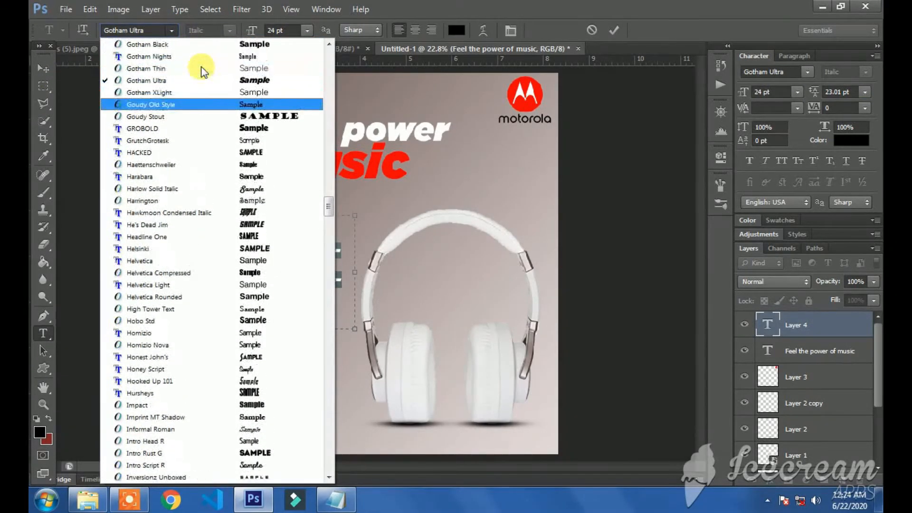
{"action": "left_click", "coordinate": [203, 57]}
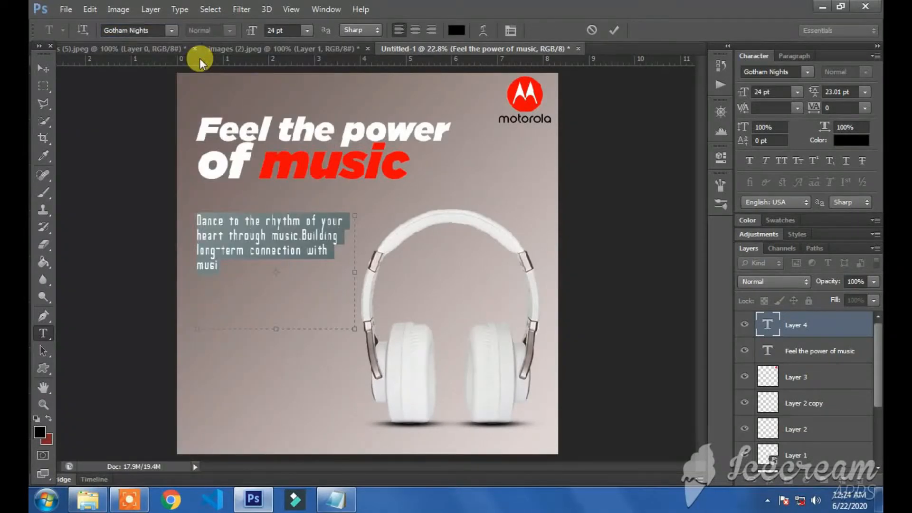
Set the body paragraph's font to Gotham in the Book style
{"action": "left_click", "coordinate": [171, 30]}
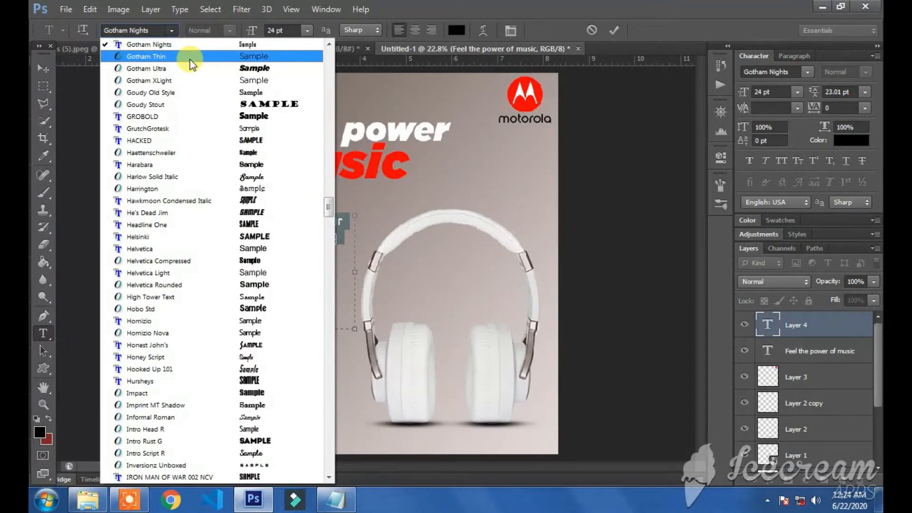
{"action": "scroll", "coordinate": [190, 60], "scroll_direction": "up", "scroll_amount": 1}
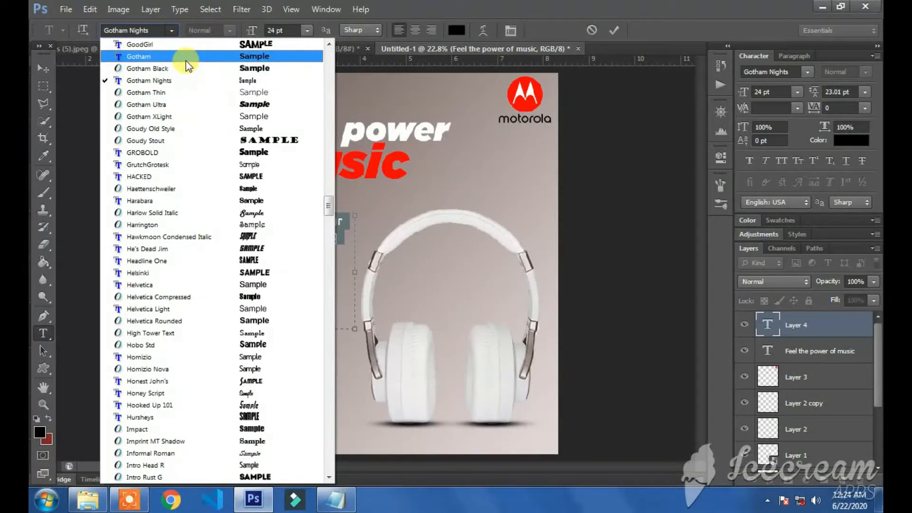
{"action": "left_click", "coordinate": [187, 61]}
{"action": "left_click", "coordinate": [228, 30]}
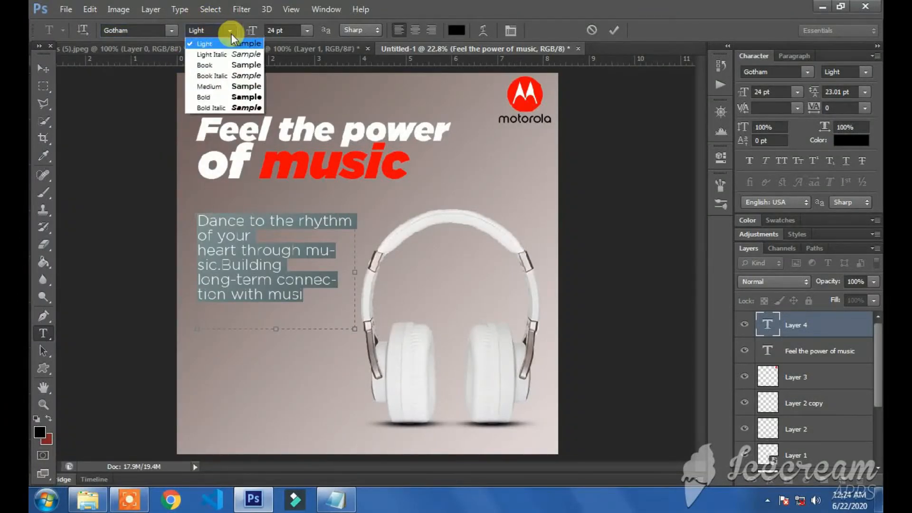
{"action": "left_click", "coordinate": [229, 64]}
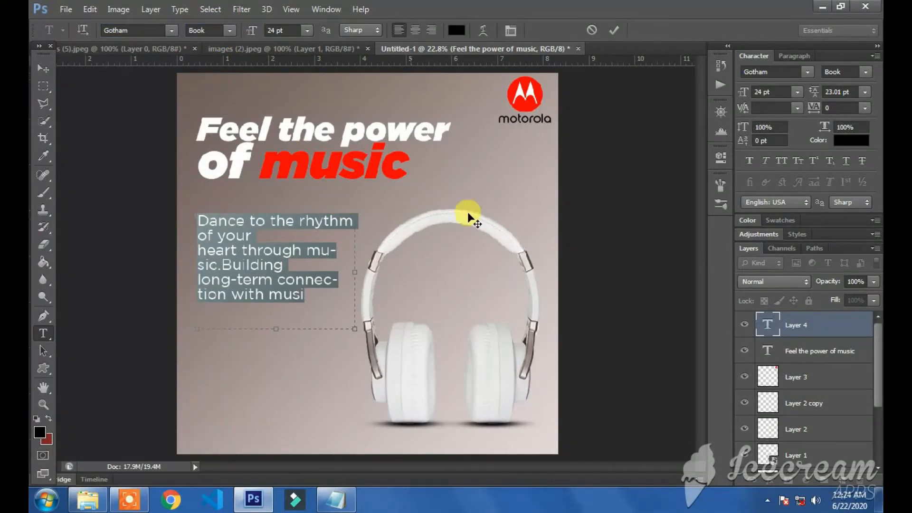
Make the body paragraph's text box slightly wider and shorter
{"action": "left_click", "coordinate": [357, 270]}
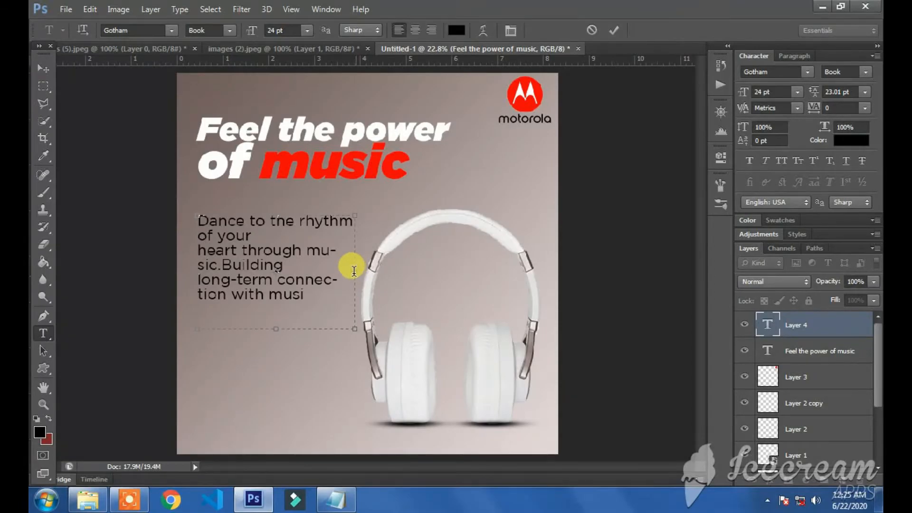
{"action": "left_click_drag", "start_coordinate": [354, 273], "coordinate": [364, 274]}
{"action": "left_click_drag", "start_coordinate": [275, 326], "coordinate": [272, 301]}
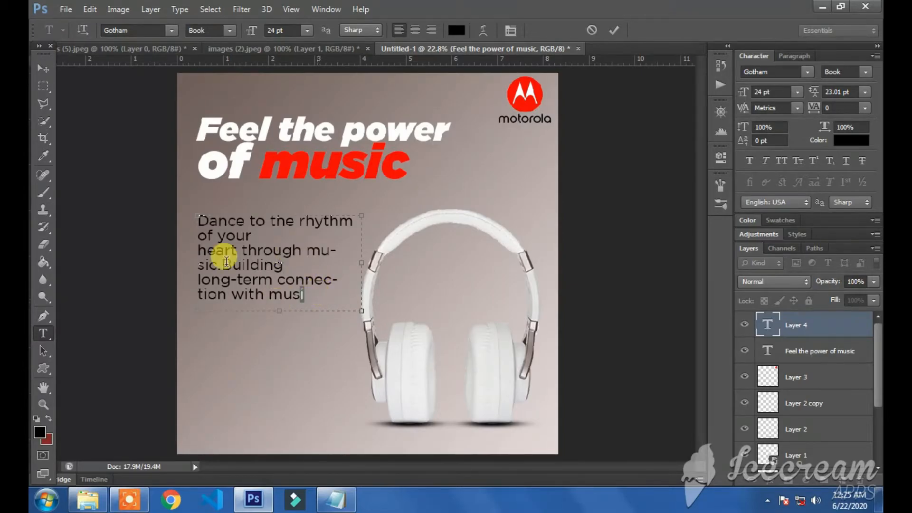
Set the whole body paragraph's font size to 17 pt and commit the text
{"action": "key", "text": "ctrl+a"}
{"action": "left_click", "coordinate": [776, 93]}
{"action": "key", "text": "Up"}
{"action": "key", "text": "Up"}
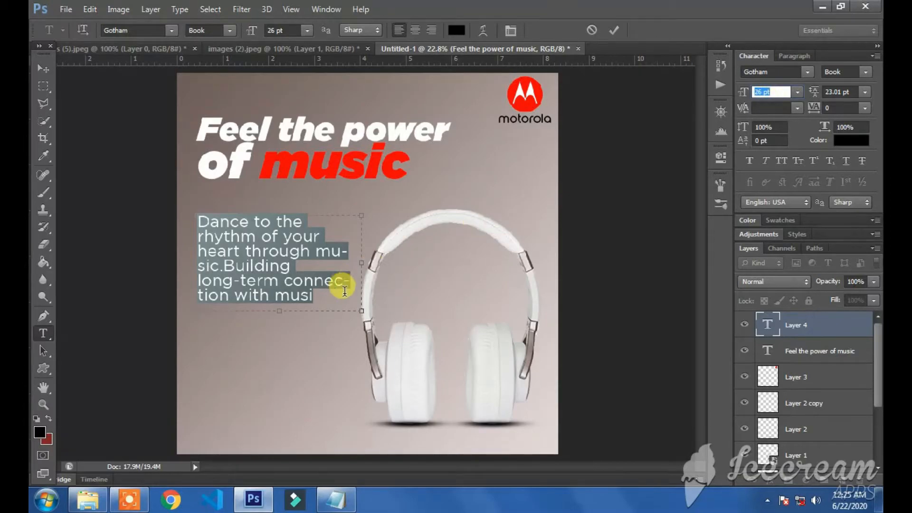
{"action": "key", "text": "Down"}
{"action": "key", "text": "Down"}
{"action": "key", "text": "Down"}
{"action": "key", "text": "Down"}
{"action": "key", "text": "Down"}
{"action": "key", "text": "Down"}
{"action": "key", "text": "Down"}
{"action": "key", "text": "Down"}
{"action": "key", "text": "Down"}
{"action": "key", "text": "Down"}
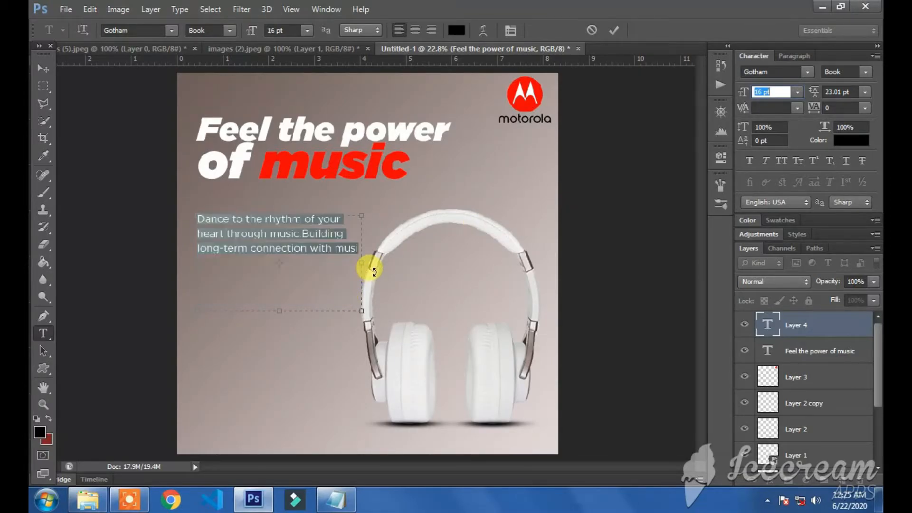
{"action": "key", "text": "Up"}
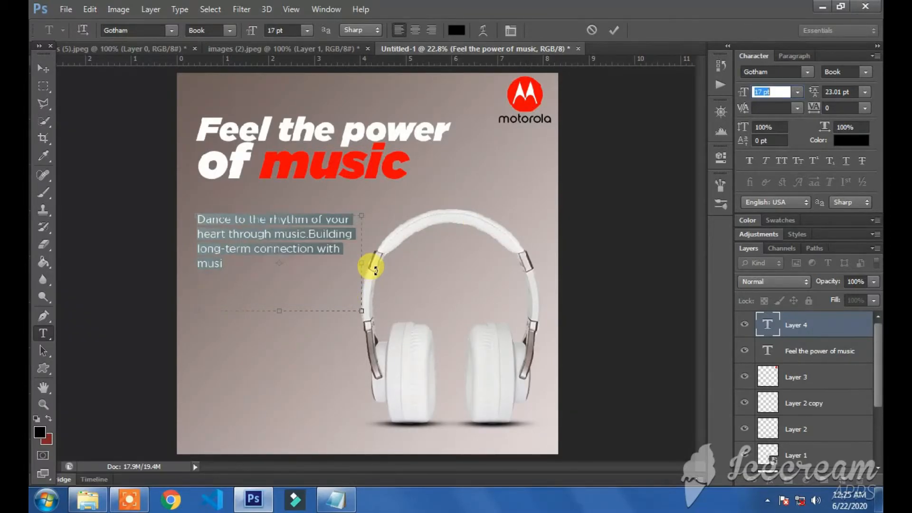
{"action": "left_click", "coordinate": [43, 69]}
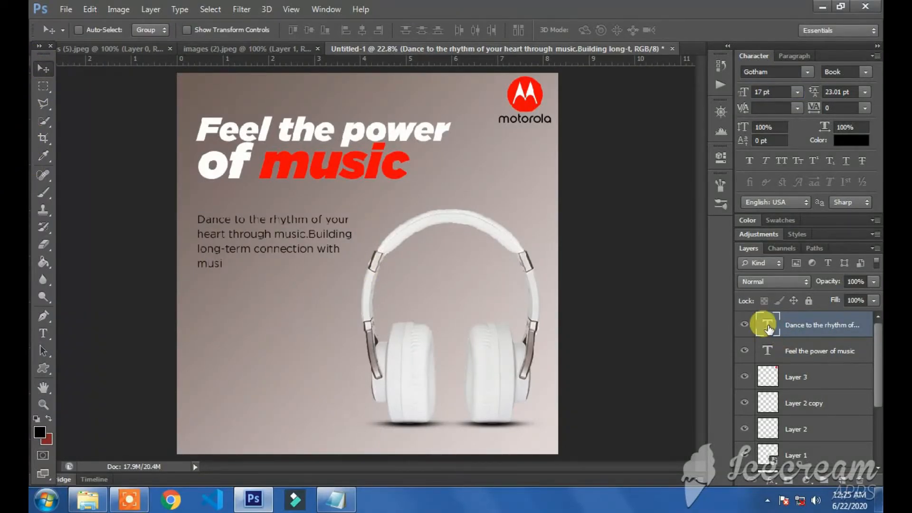
Complete the body paragraph's final word as "music" and commit the text
{"action": "double_click", "coordinate": [760, 323]}
{"action": "left_click", "coordinate": [229, 266]}
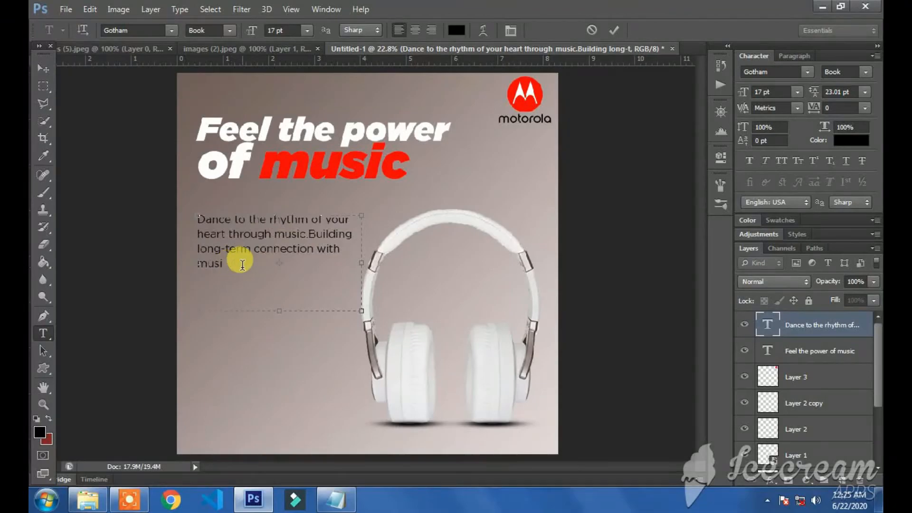
{"action": "type", "text": "c"}
{"action": "left_click", "coordinate": [48, 71]}
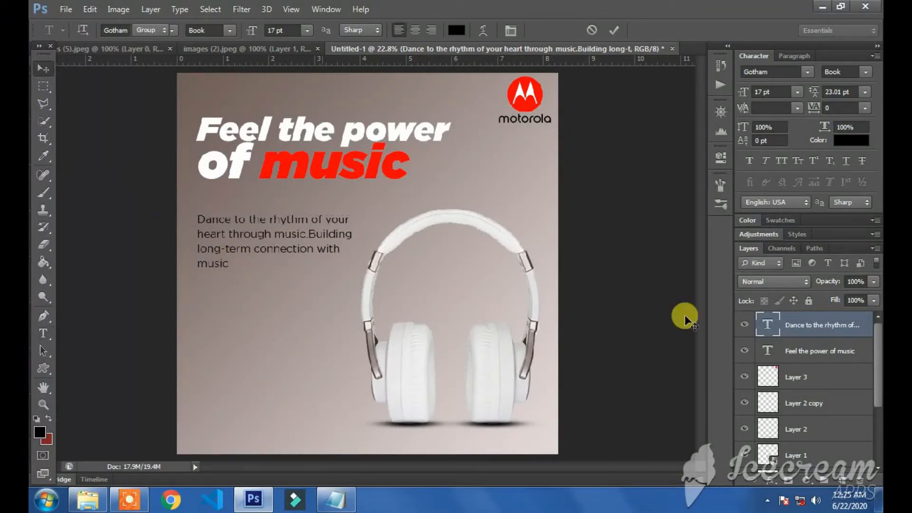
Set the body paragraph's text colour to white (ffffff)
{"action": "left_click", "coordinate": [844, 145]}
{"action": "left_click_drag", "start_coordinate": [304, 156], "coordinate": [133, 98]}
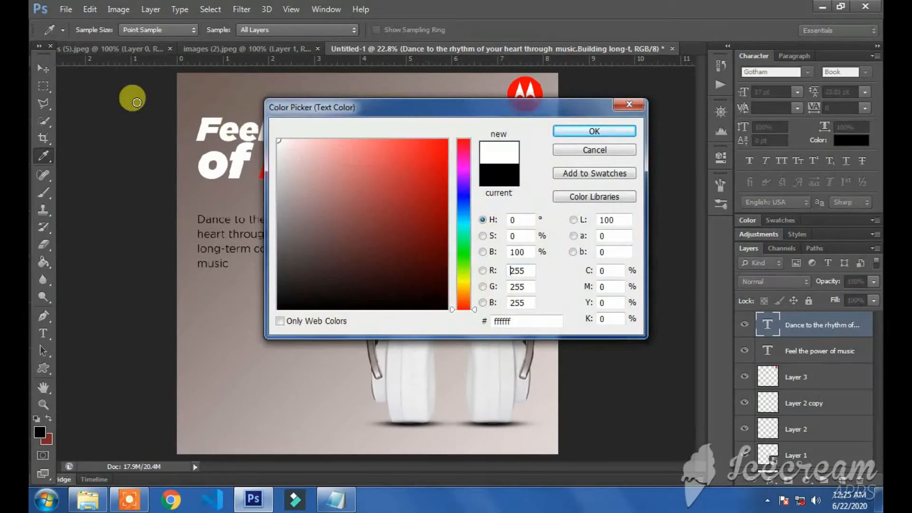
{"action": "key", "text": "Return"}
Turn on Smart Guides and shift the body paragraph slightly down, aligned with the headline's left edge
{"action": "left_click_drag", "start_coordinate": [252, 264], "coordinate": [254, 270]}
{"action": "left_click", "coordinate": [285, 8]}
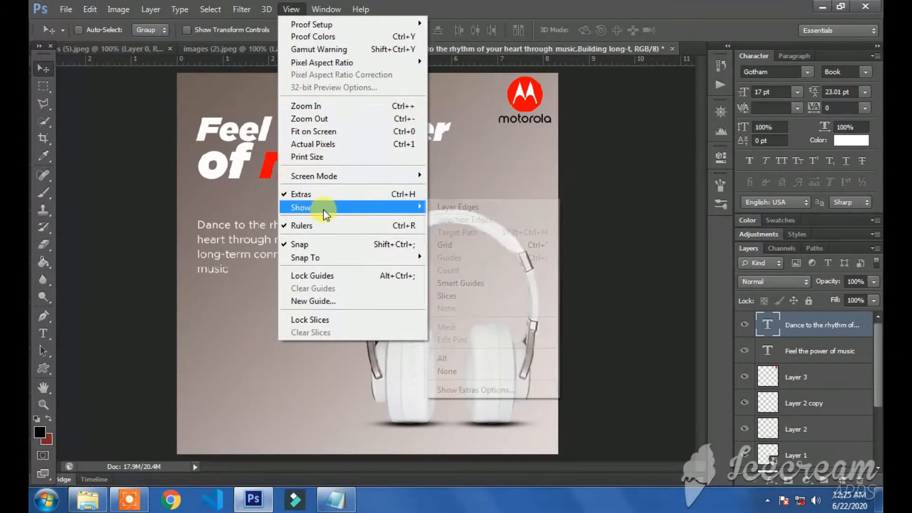
{"action": "mouse_move", "coordinate": [321, 207]}
{"action": "left_click", "coordinate": [460, 283]}
{"action": "left_click_drag", "start_coordinate": [260, 259], "coordinate": [256, 260]}
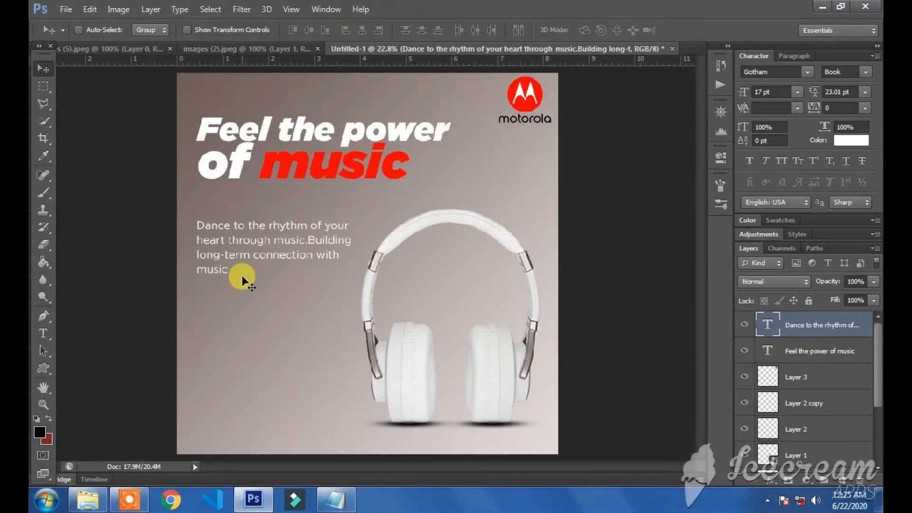
{"action": "key", "text": "Up"}
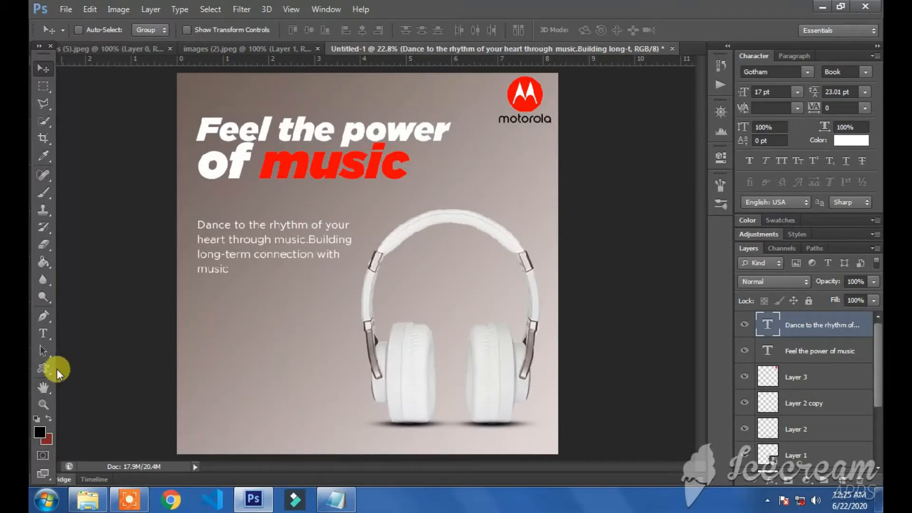
Draw a rounded rectangle about 653 × 220 px with a 100 px radius below the paragraph, aligned with the paragraph's left edge
{"action": "left_click", "coordinate": [44, 366]}
{"action": "left_click", "coordinate": [90, 378]}
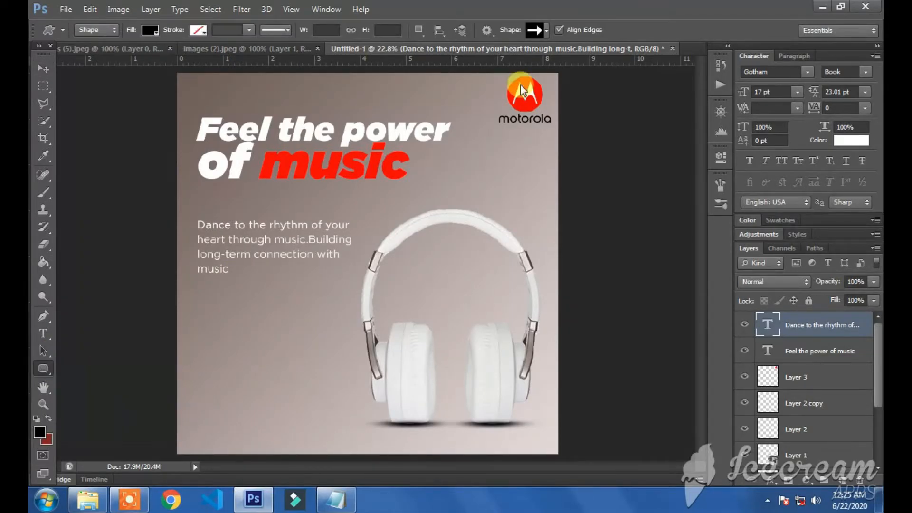
{"action": "left_click_drag", "start_coordinate": [195, 288], "coordinate": [295, 323]}
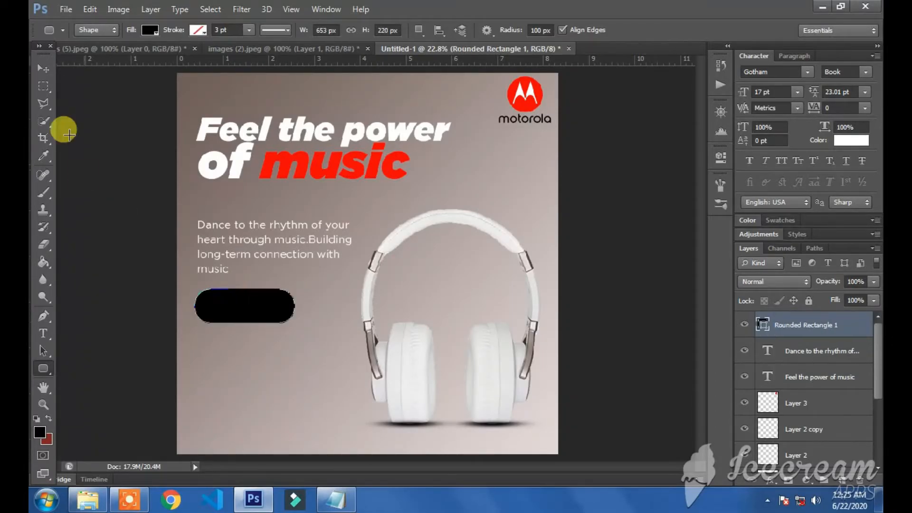
{"action": "left_click", "coordinate": [53, 66]}
{"action": "mouse_move", "coordinate": [235, 327]}
{"action": "left_mouse_down"}
{"action": "mouse_move", "coordinate": [234, 349]}
{"action": "mouse_move", "coordinate": [240, 339]}
{"action": "left_mouse_up"}
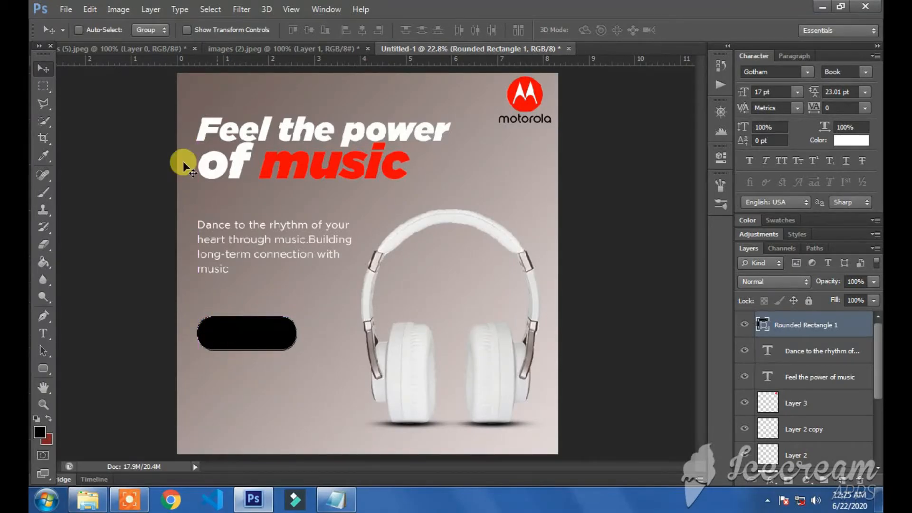
Give the rounded rectangle no fill and a white 5 pt stroke, and rasterize its layer
{"action": "left_click", "coordinate": [43, 368]}
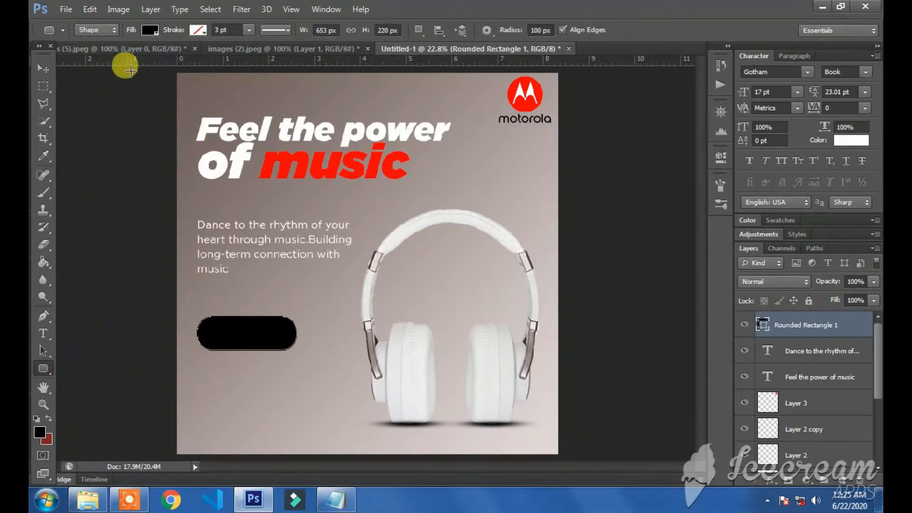
{"action": "left_click", "coordinate": [148, 30]}
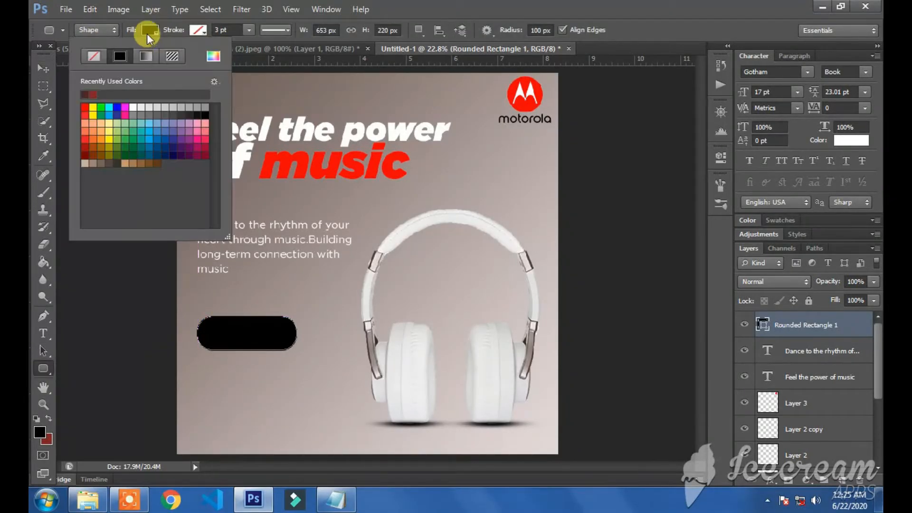
{"action": "left_click", "coordinate": [94, 57]}
{"action": "left_click", "coordinate": [198, 30]}
{"action": "left_click", "coordinate": [199, 31]}
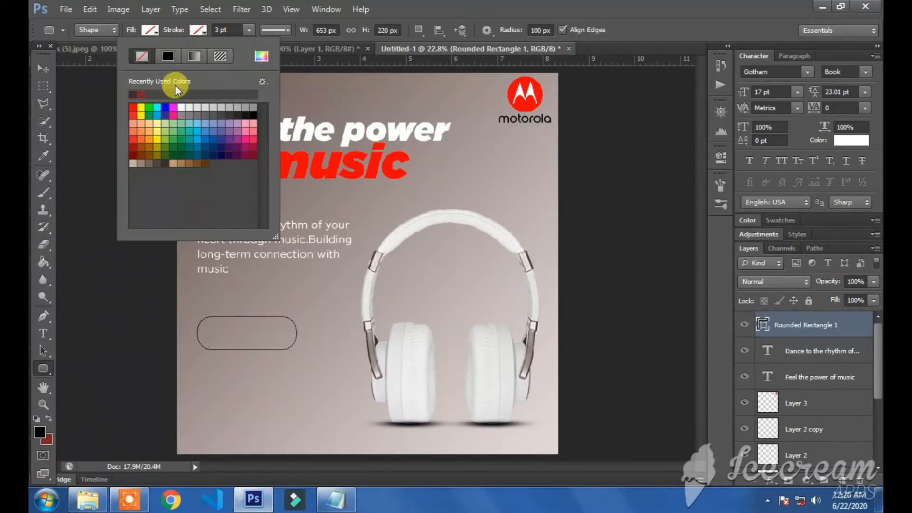
{"action": "left_click", "coordinate": [181, 107]}
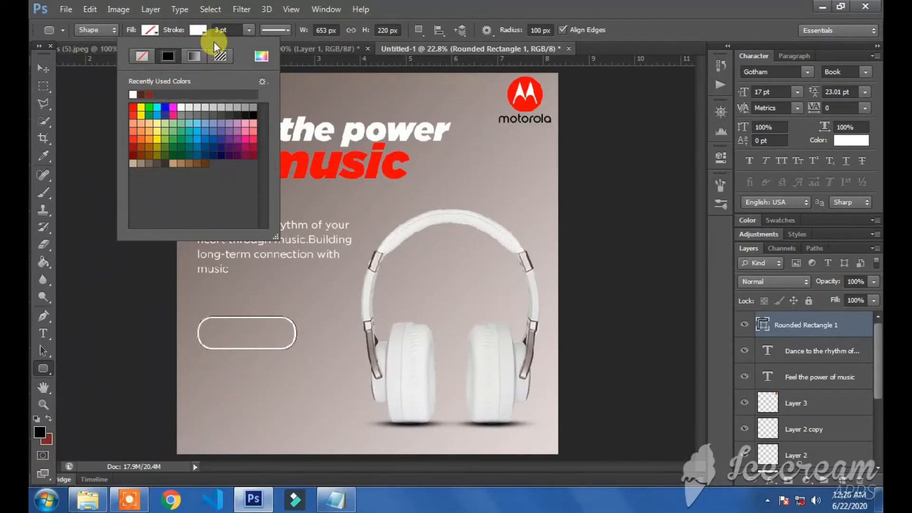
{"action": "left_click", "coordinate": [226, 29]}
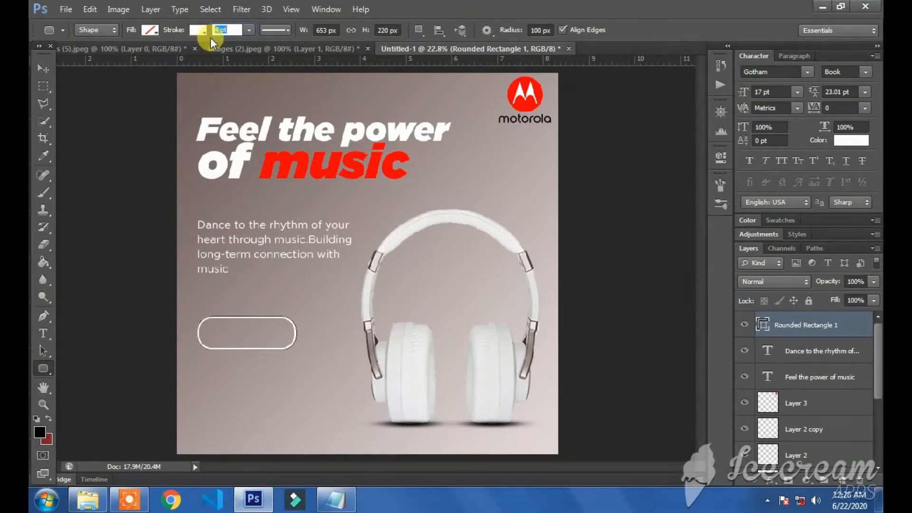
{"action": "key", "text": "Return"}
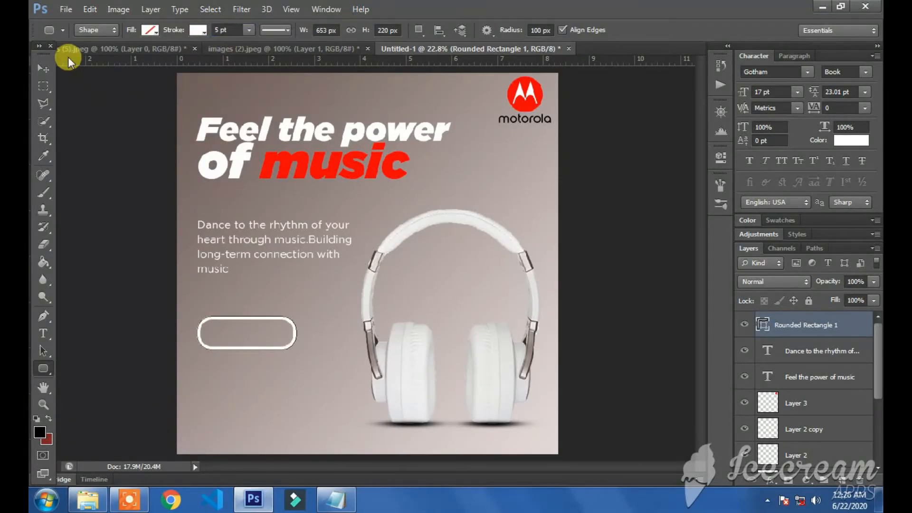
{"action": "right_click", "coordinate": [815, 326]}
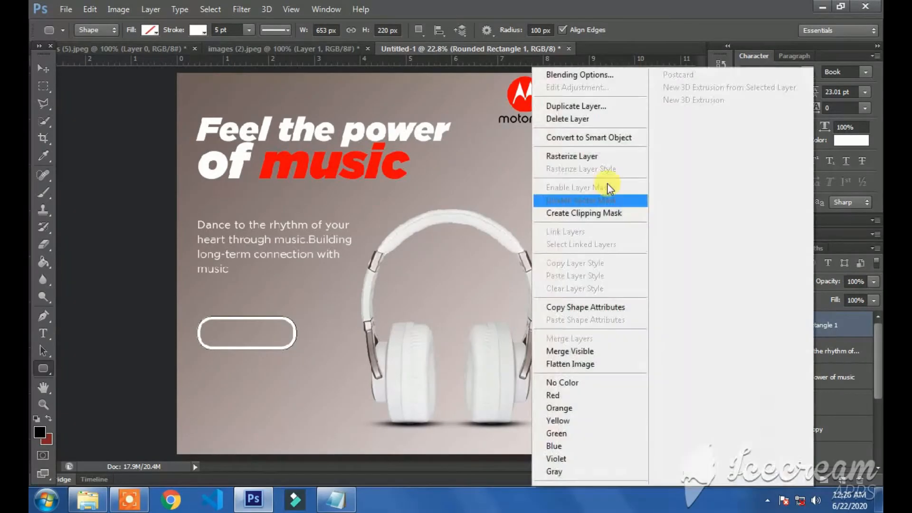
{"action": "left_click", "coordinate": [591, 158]}
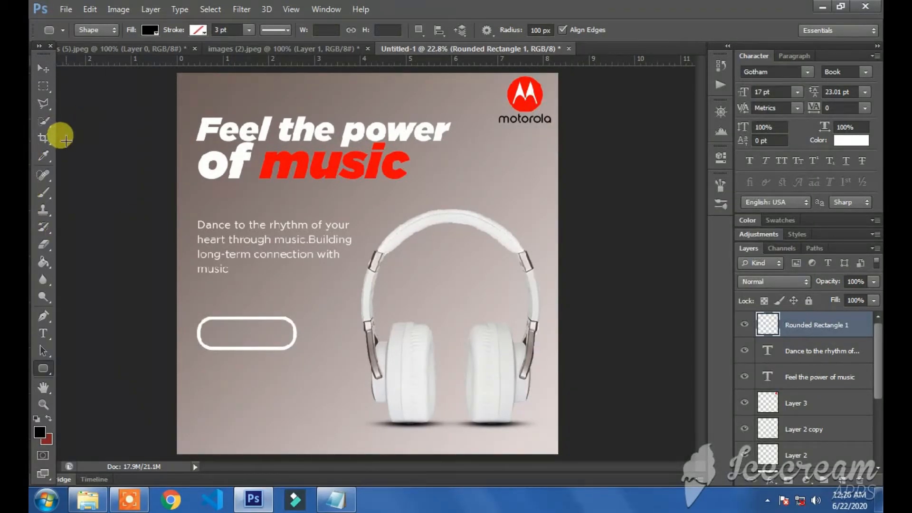
Add the text "BUY NOW" inside the rounded rectangle
{"action": "left_click", "coordinate": [44, 333]}
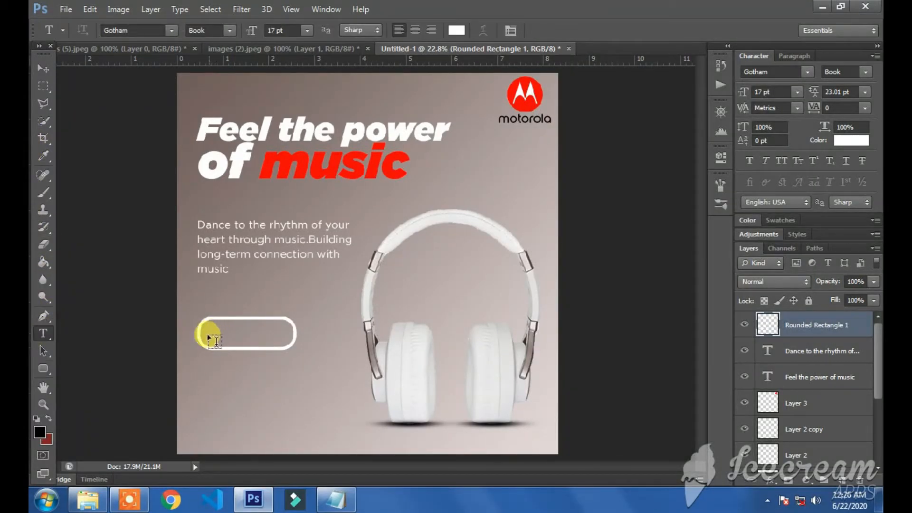
{"action": "left_click", "coordinate": [207, 334]}
{"action": "type", "text": "BUY"}
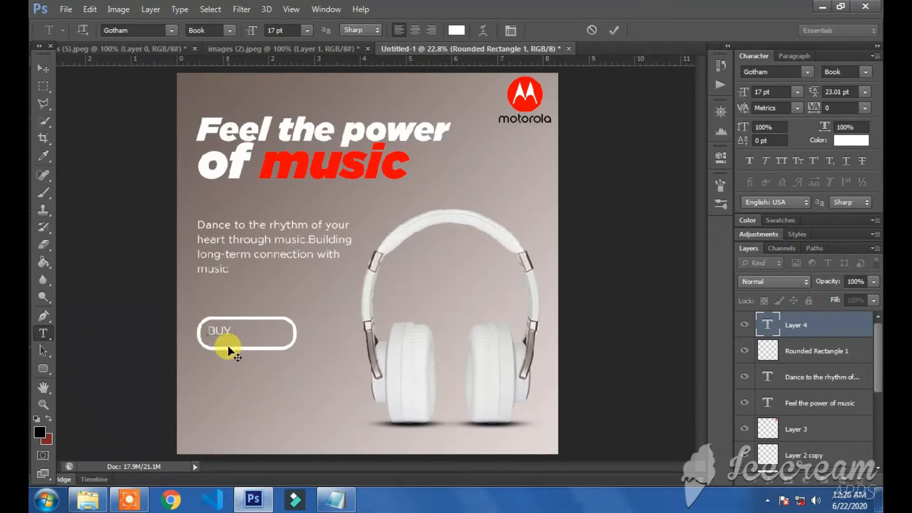
Set the whole "BUY NOW" text to Gotham Black and move it towards the middle of the rounded rectangle
{"action": "key", "text": "ctrl+a"}
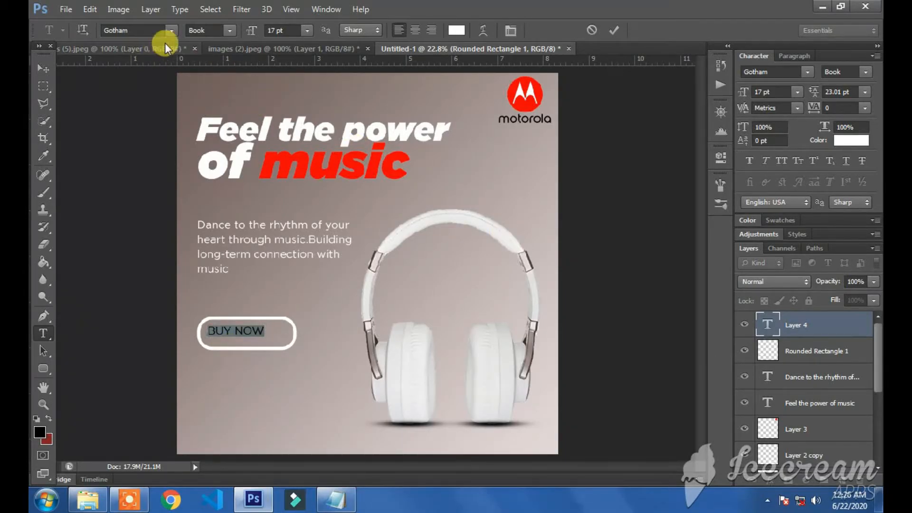
{"action": "left_click", "coordinate": [171, 30]}
{"action": "left_click", "coordinate": [172, 54]}
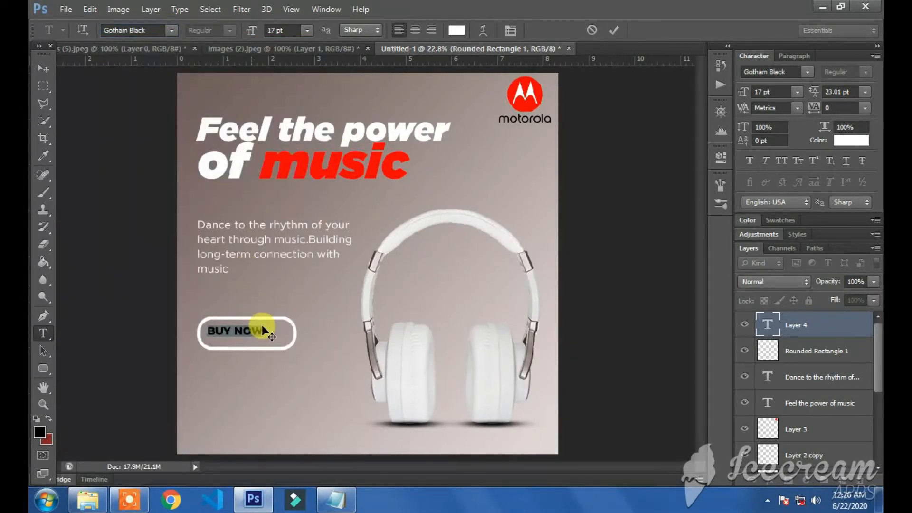
{"action": "left_click_drag", "start_coordinate": [277, 341], "coordinate": [280, 343]}
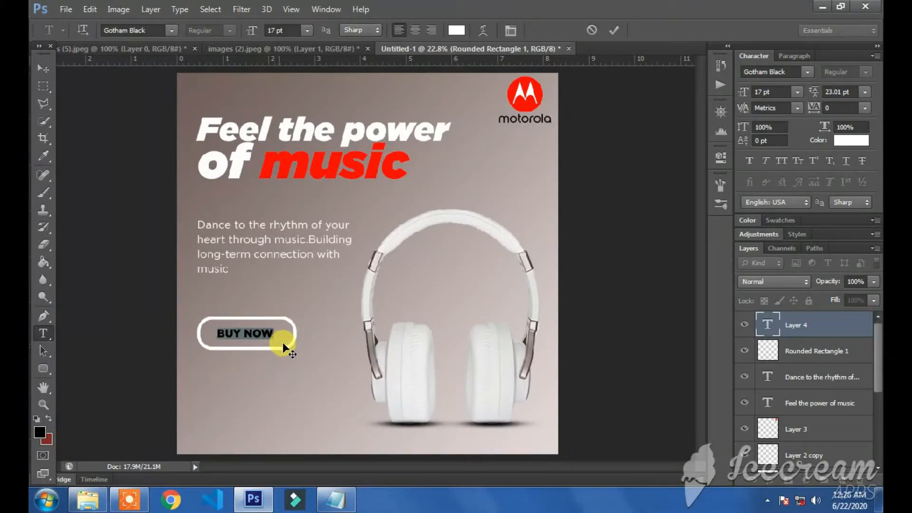
Set the "BUY NOW" text size to 23 pt, commit it and centre it in the rounded rectangle
{"action": "left_click_drag", "start_coordinate": [744, 99], "coordinate": [746, 98]}
{"action": "left_click", "coordinate": [42, 68]}
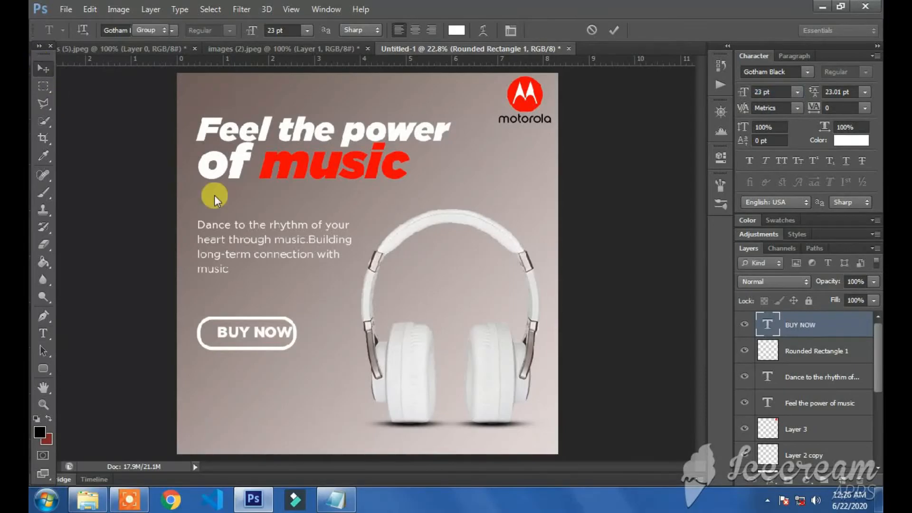
{"action": "left_click_drag", "start_coordinate": [315, 307], "coordinate": [310, 307]}
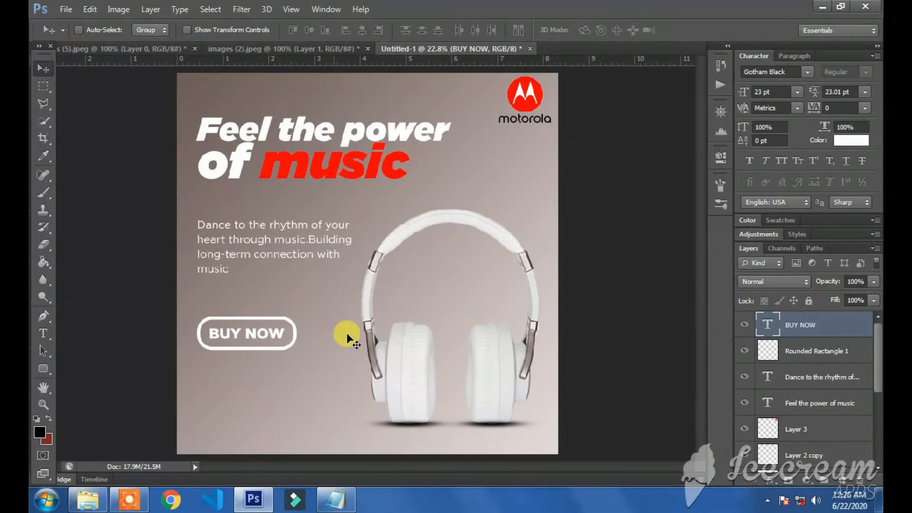
Draw a rectangle about 2738 × 211 px across the canvas's bottom edge and fill it with white
{"action": "left_click_drag", "start_coordinate": [45, 375], "coordinate": [86, 368]}
{"action": "left_click_drag", "start_coordinate": [167, 439], "coordinate": [585, 461]}
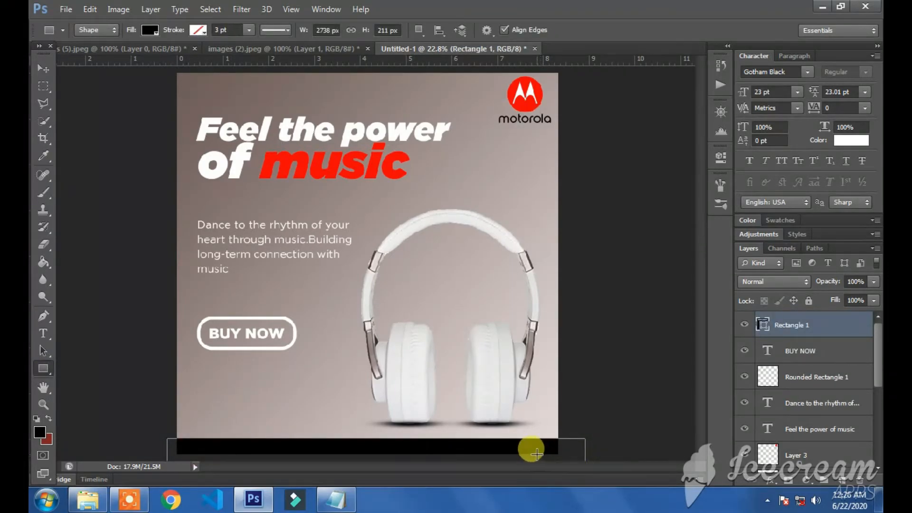
{"action": "left_click", "coordinate": [150, 30]}
{"action": "left_click", "coordinate": [133, 107]}
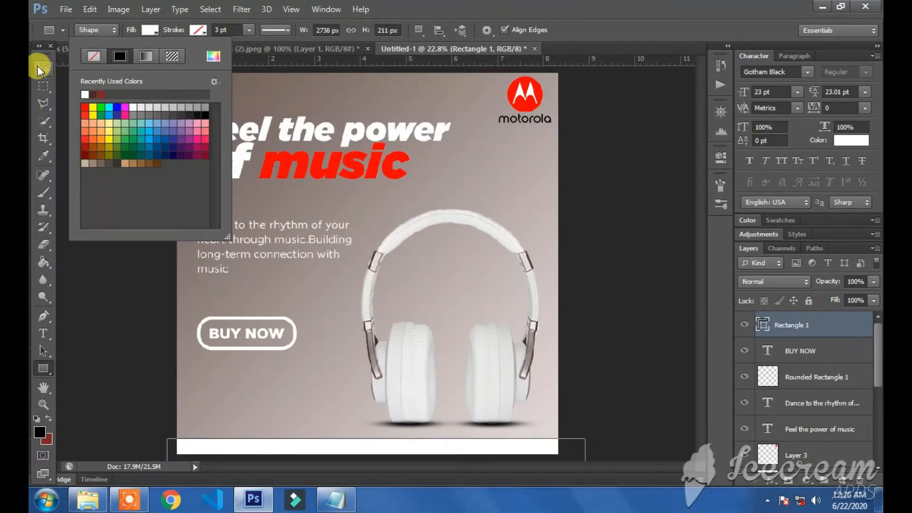
Nudge the white bottom strip into place and rasterize its layer
{"action": "left_click", "coordinate": [43, 68]}
{"action": "left_click_drag", "start_coordinate": [362, 453], "coordinate": [365, 449]}
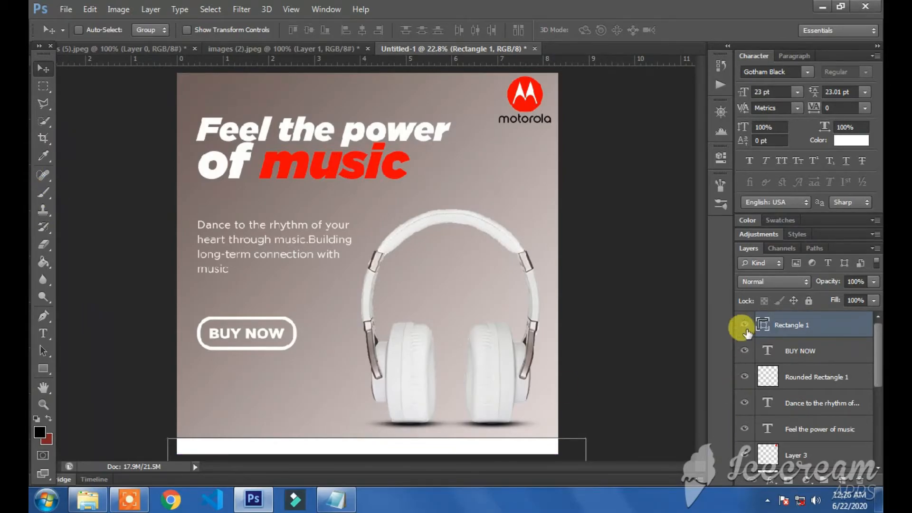
{"action": "right_click", "coordinate": [769, 316]}
{"action": "left_click", "coordinate": [578, 157]}
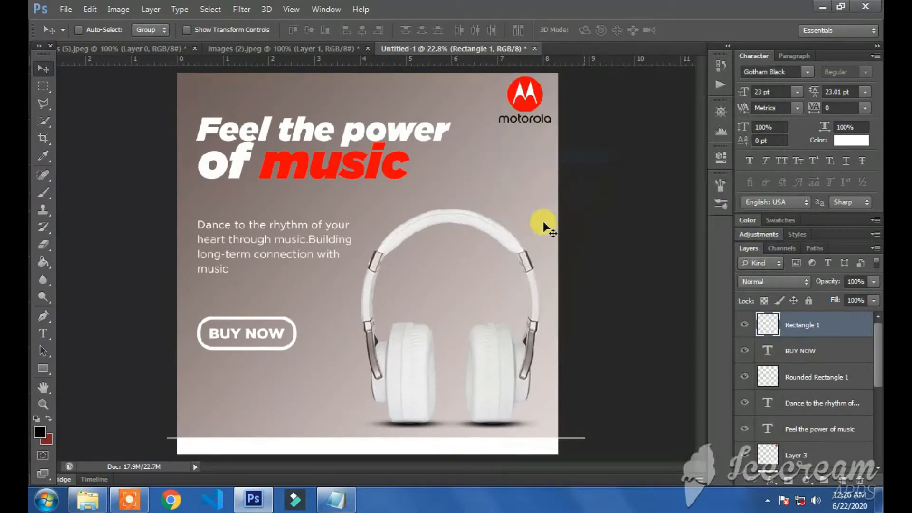
Add a website address as text at the left end of the white bottom strip
{"action": "left_click", "coordinate": [48, 329]}
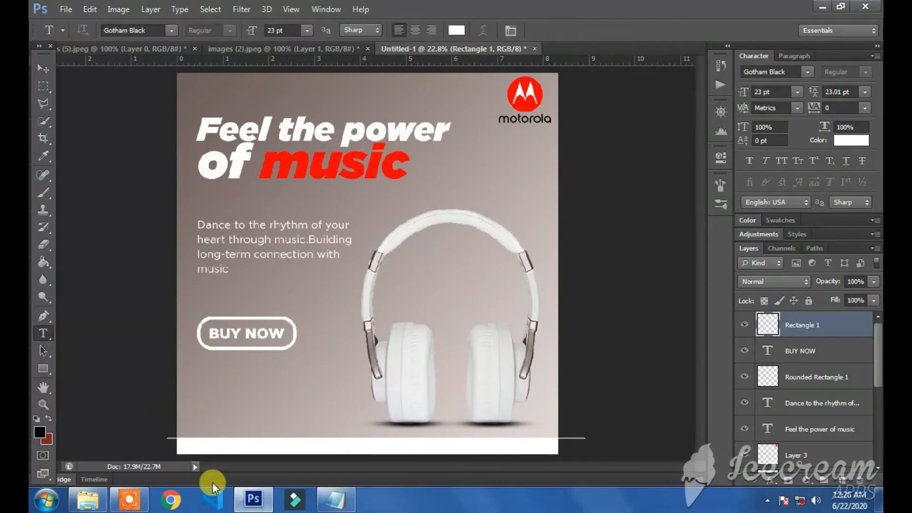
{"action": "left_click", "coordinate": [190, 446]}
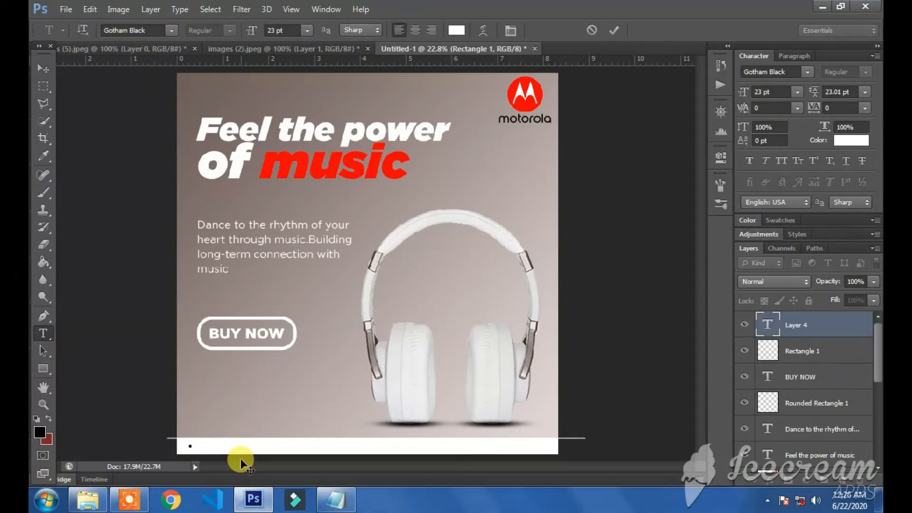
{"action": "type", "text": "www.Motorolaounds.com"}
Colour the whole website address black (000000) and set its font to Gotham Thin
{"action": "key", "text": "ctrl+a"}
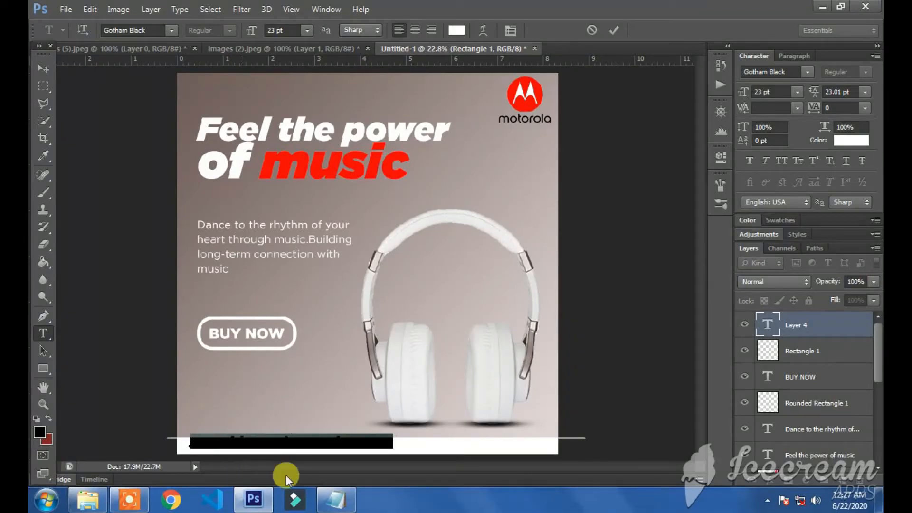
{"action": "left_click", "coordinate": [839, 139]}
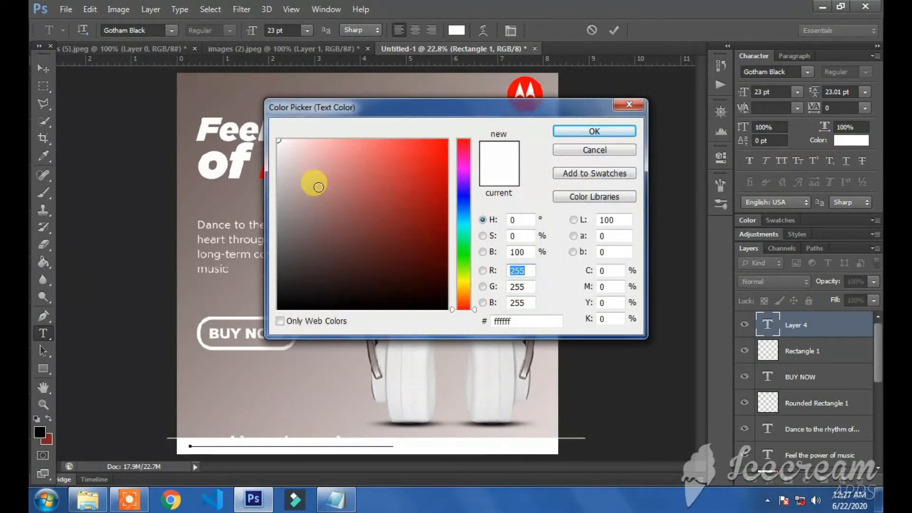
{"action": "left_click", "coordinate": [597, 128]}
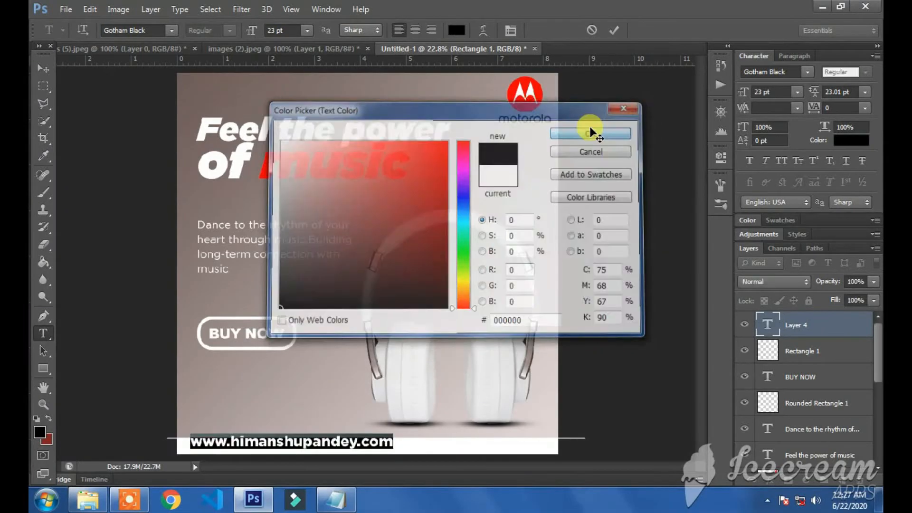
{"action": "left_click", "coordinate": [170, 31]}
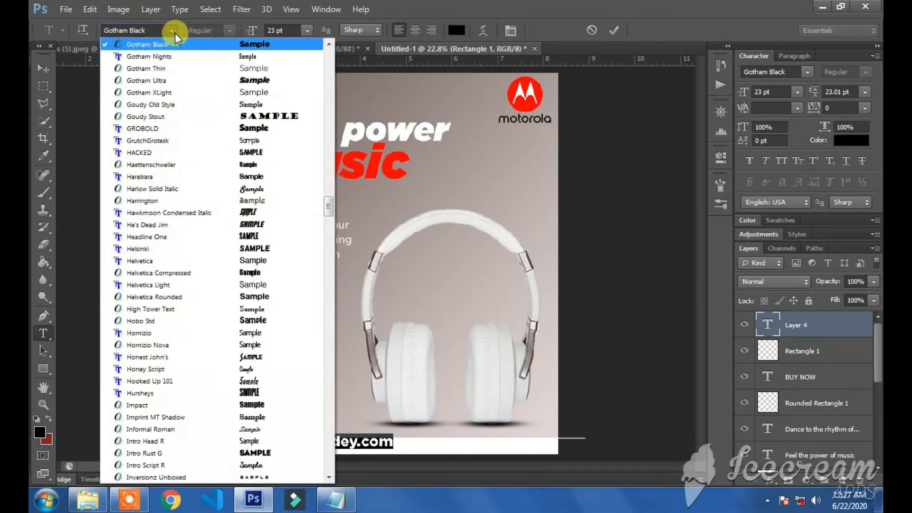
{"action": "left_click", "coordinate": [183, 64]}
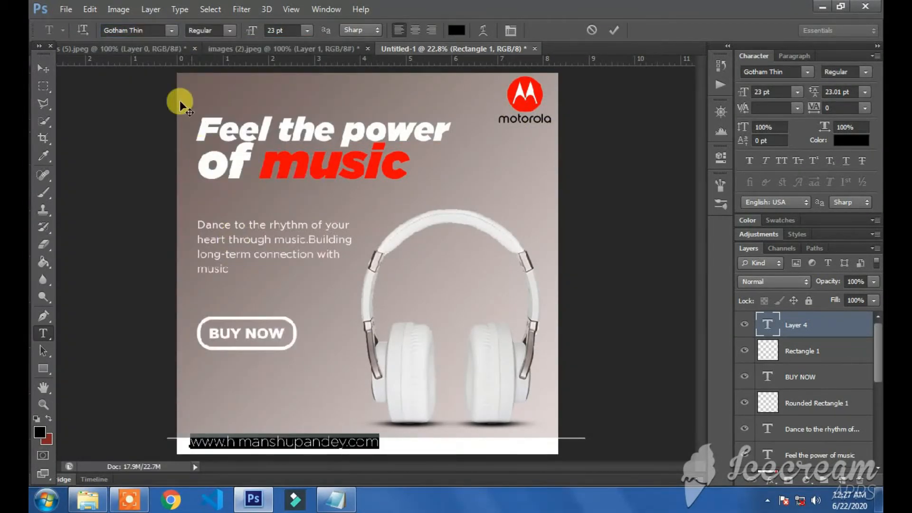
Change the website address font to Gotham Book and shift the text down into the white bottom strip
{"action": "left_click", "coordinate": [171, 30]}
{"action": "scroll", "coordinate": [176, 61], "scroll_direction": "up", "scroll_amount": 1}
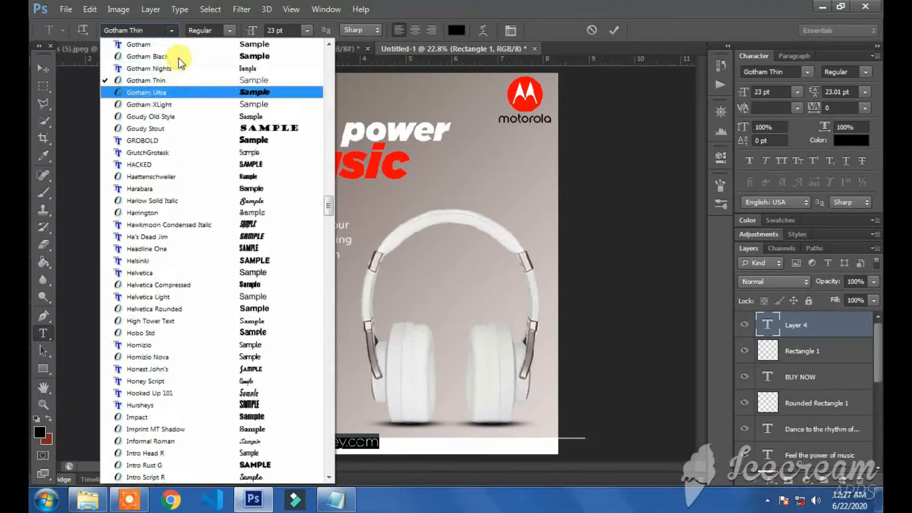
{"action": "left_click", "coordinate": [178, 45]}
{"action": "left_click", "coordinate": [231, 29]}
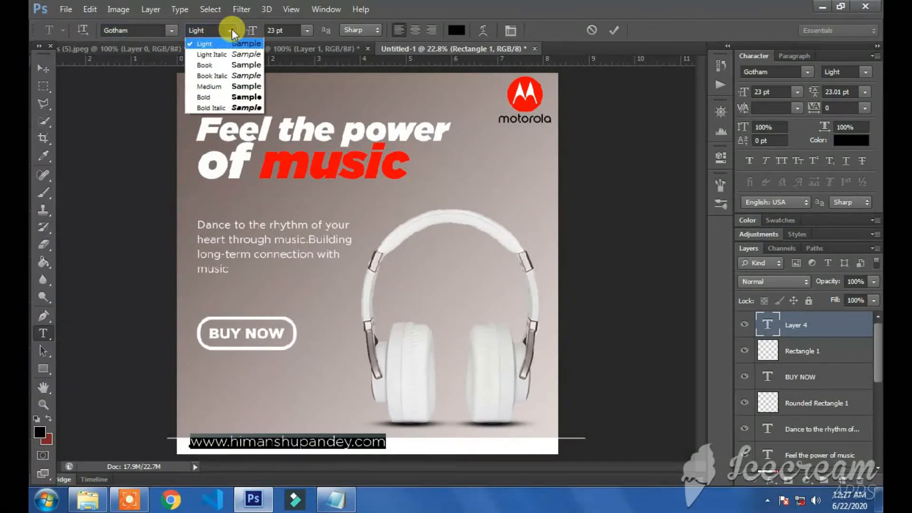
{"action": "left_click", "coordinate": [235, 63]}
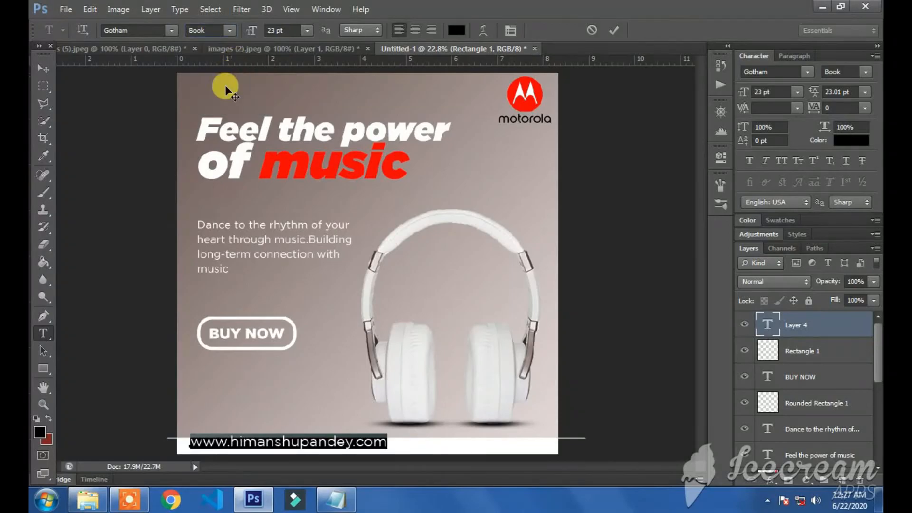
{"action": "left_click", "coordinate": [43, 68]}
{"action": "left_click_drag", "start_coordinate": [329, 430], "coordinate": [335, 434]}
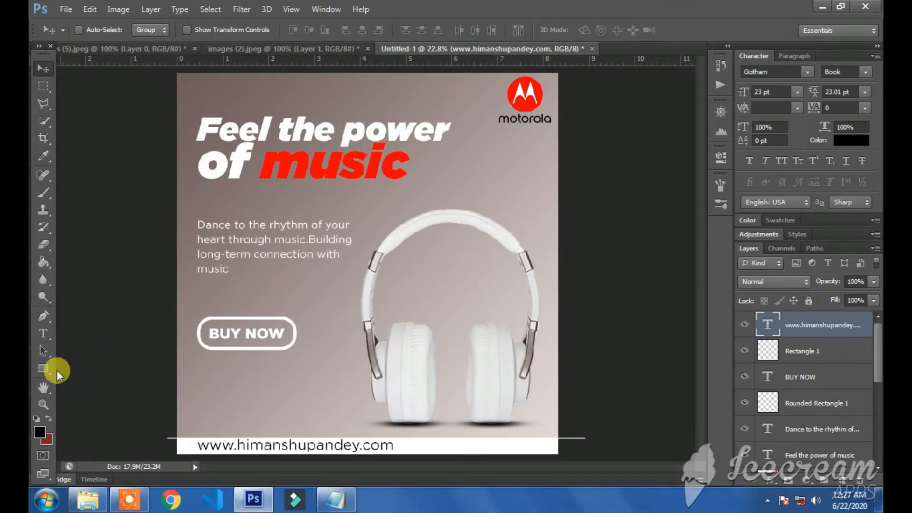
Draw a white-filled rectangle about 1302 × 969 px over the BUY NOW button area
{"action": "left_click", "coordinate": [44, 368]}
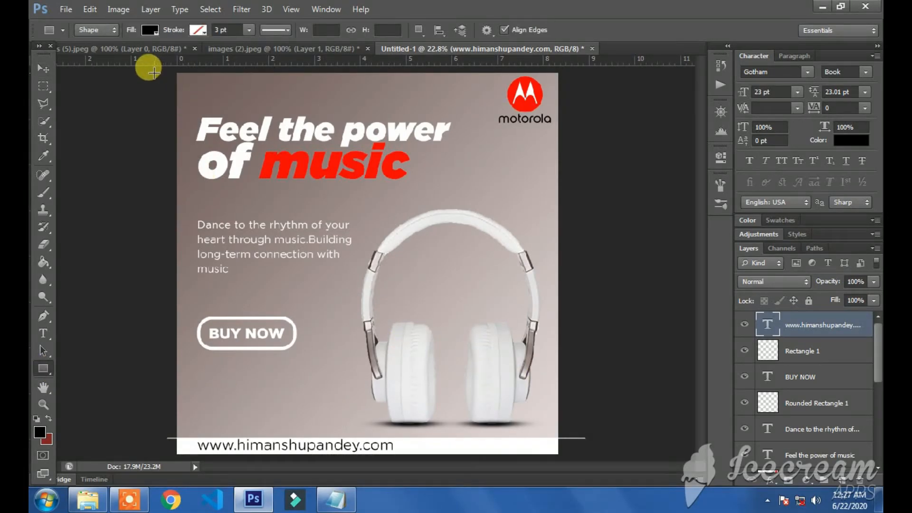
{"action": "left_click", "coordinate": [145, 31]}
{"action": "left_click", "coordinate": [133, 107]}
{"action": "left_click_drag", "start_coordinate": [161, 257], "coordinate": [360, 405]}
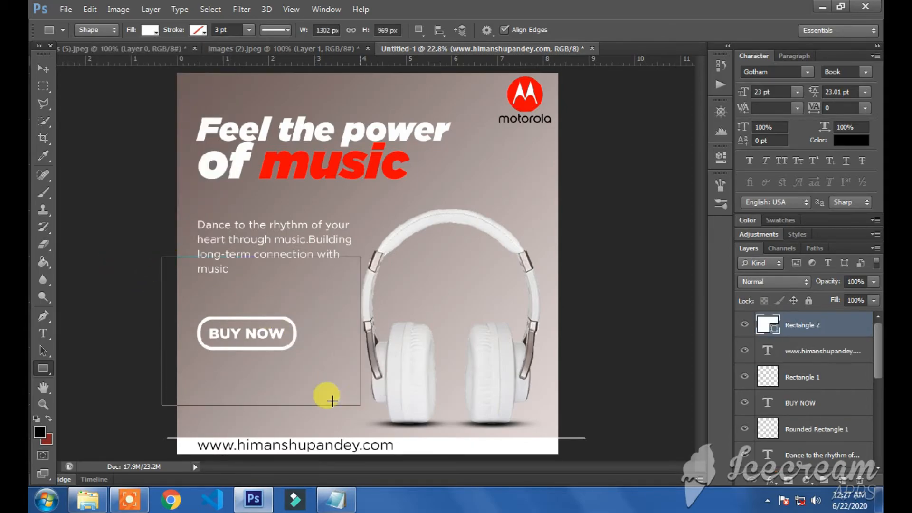
Move the new white rectangle to the canvas's top-left corner and rotate it about -35° so it cuts diagonally across the corner
{"action": "left_click", "coordinate": [43, 68]}
{"action": "left_click_drag", "start_coordinate": [291, 361], "coordinate": [212, 72]}
{"action": "key", "text": "ctrl+t"}
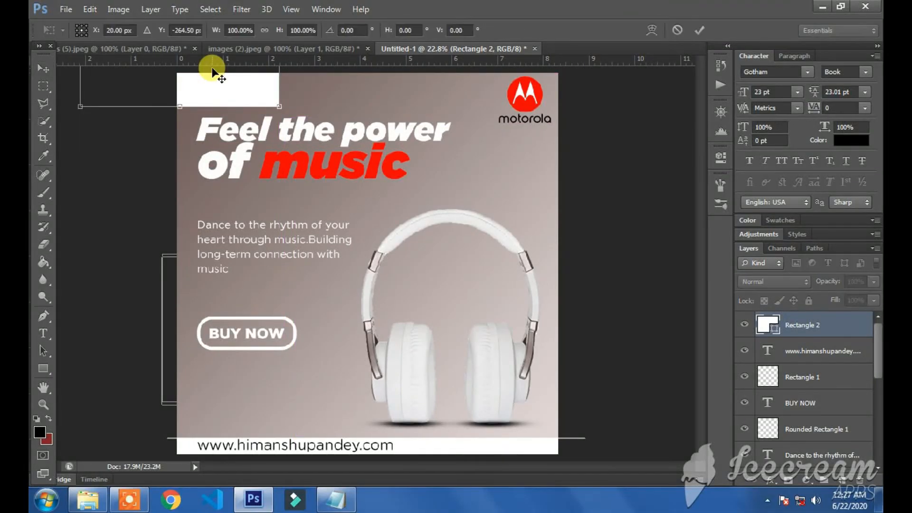
{"action": "left_click_drag", "start_coordinate": [285, 111], "coordinate": [238, 107]}
{"action": "left_click_drag", "start_coordinate": [190, 85], "coordinate": [184, 95]}
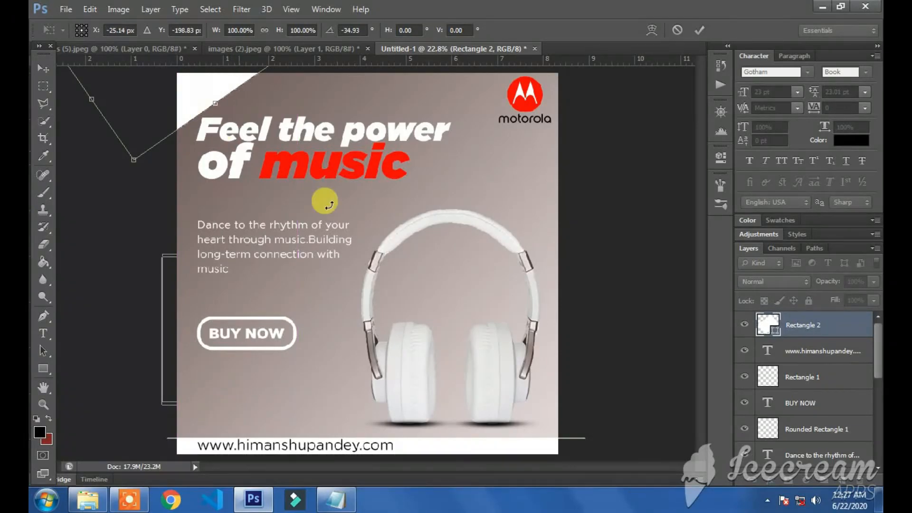
{"action": "key", "text": "Return"}
Rasterize the corner rectangle's layer and lower its opacity to 15%
{"action": "right_click", "coordinate": [821, 325]}
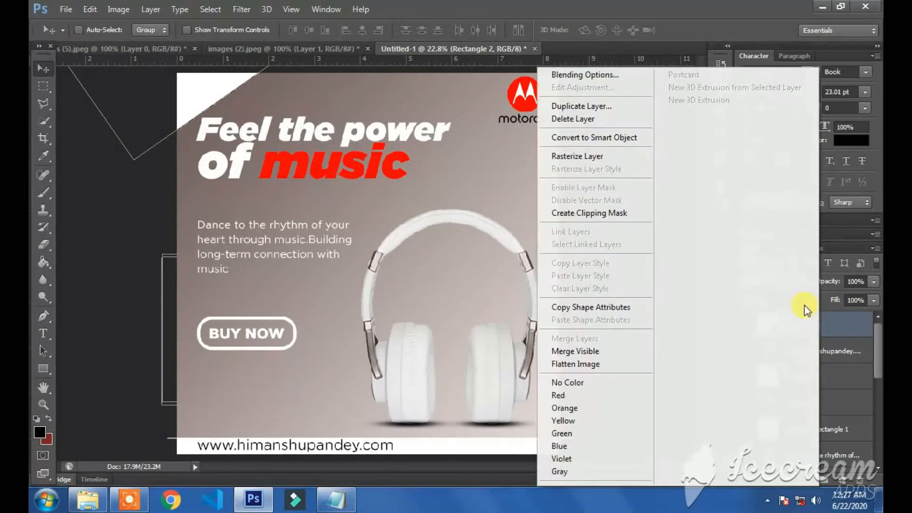
{"action": "left_click", "coordinate": [605, 158]}
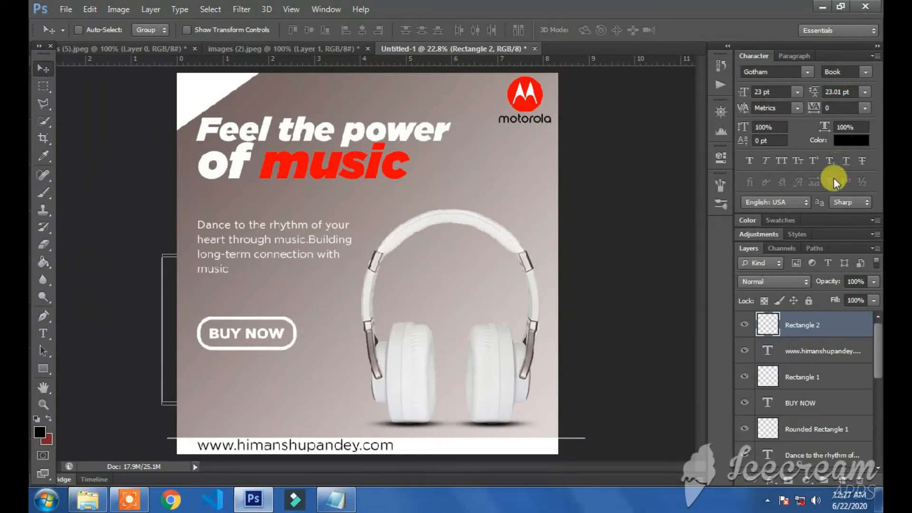
{"action": "left_click_drag", "start_coordinate": [831, 286], "coordinate": [776, 284]}
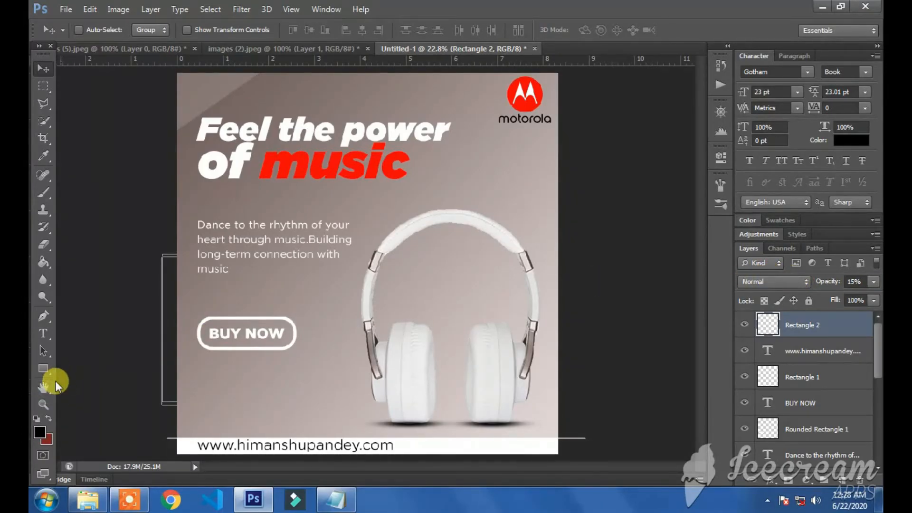
Draw a white ellipse about 833 × 912 px beside the BUY NOW button and rasterize its layer
{"action": "left_click", "coordinate": [44, 367]}
{"action": "left_click", "coordinate": [90, 392]}
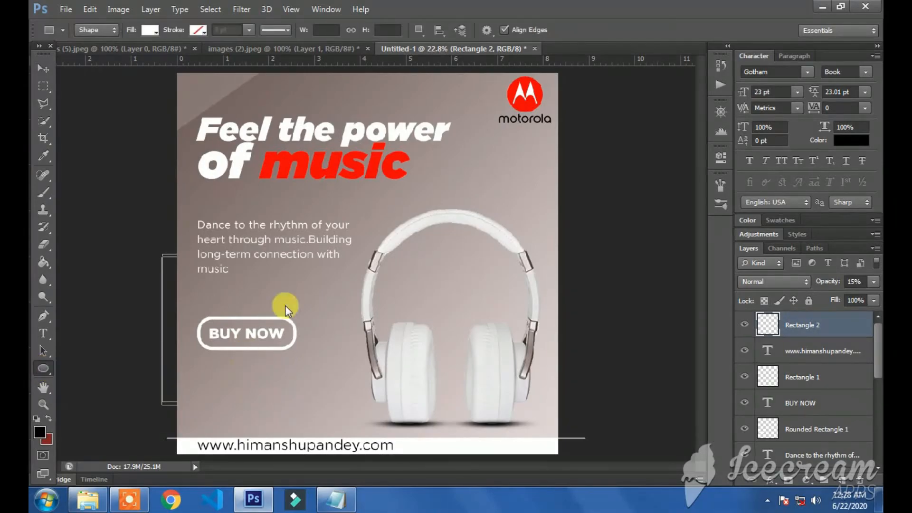
{"action": "left_click_drag", "start_coordinate": [298, 253], "coordinate": [424, 392]}
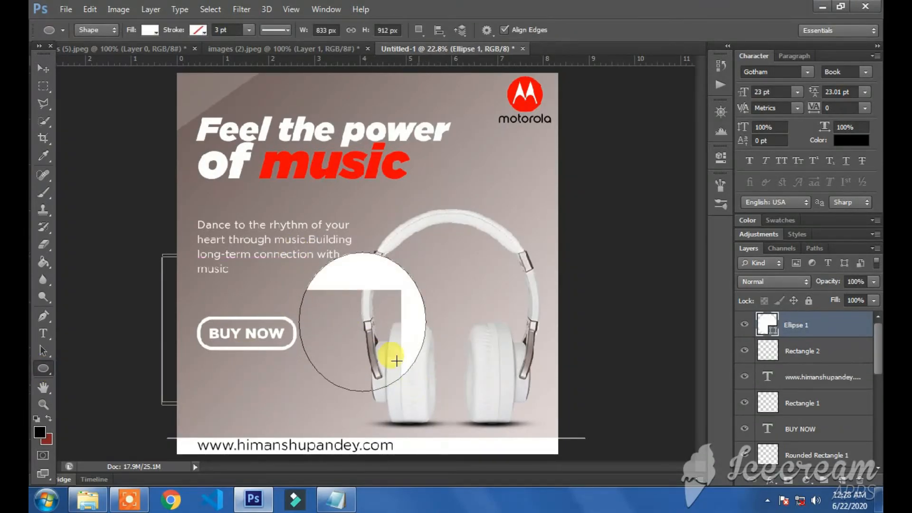
{"action": "right_click", "coordinate": [803, 327]}
{"action": "left_click", "coordinate": [584, 156]}
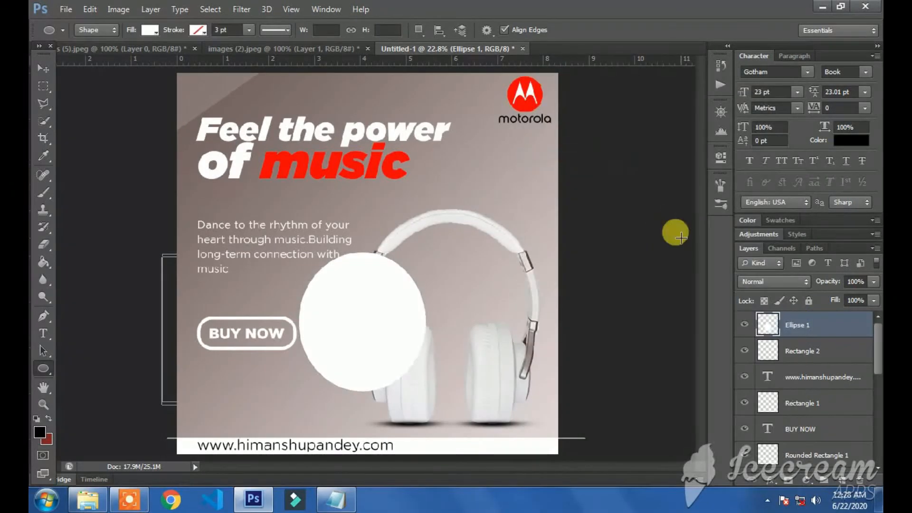
Set the ellipse layer's opacity to 15% and scale the ellipse up to about 131%
{"action": "left_click", "coordinate": [806, 349]}
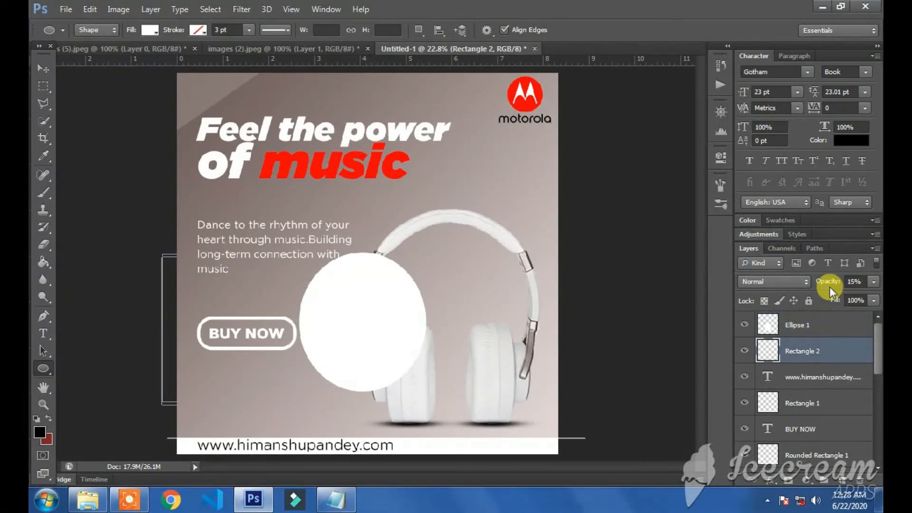
{"action": "left_click", "coordinate": [854, 281]}
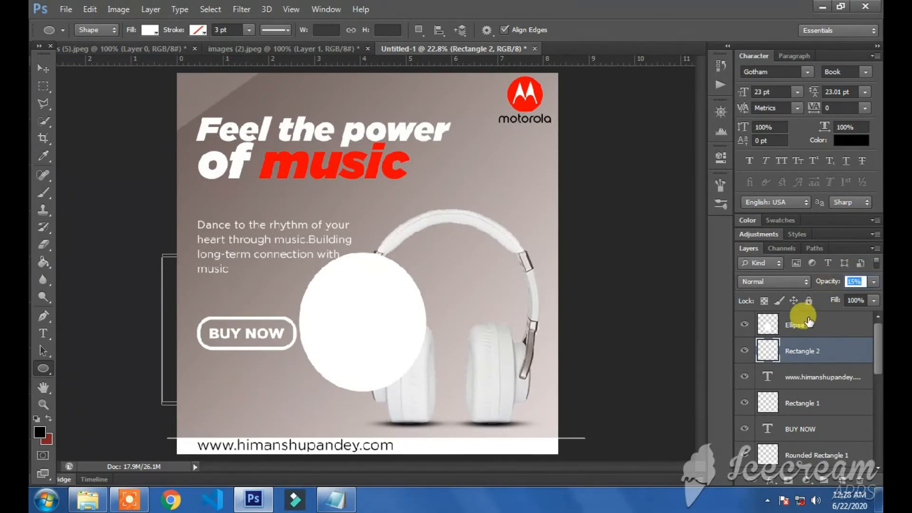
{"action": "left_click", "coordinate": [830, 318]}
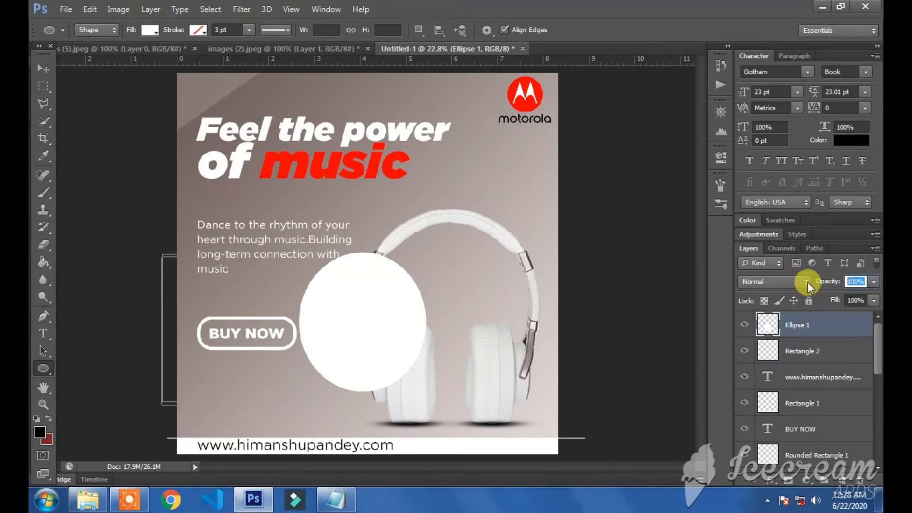
{"action": "type", "text": "15"}
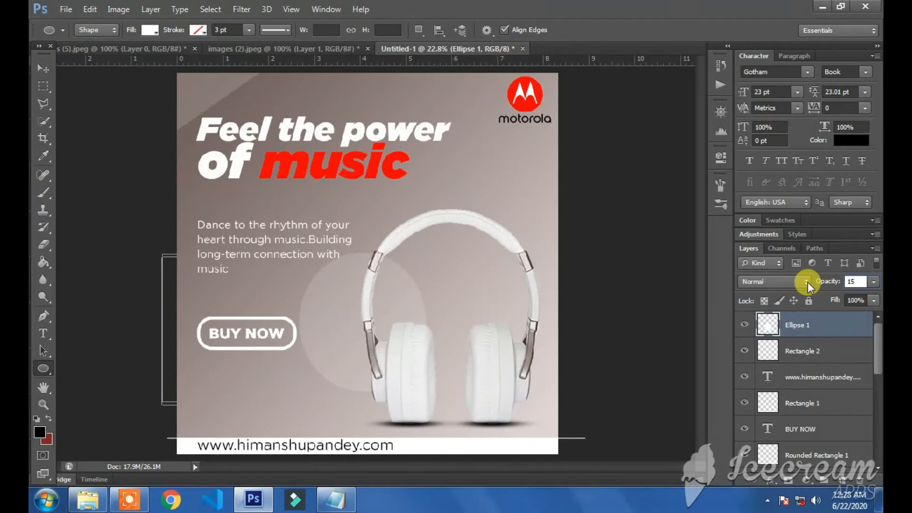
{"action": "key", "text": "Return"}
{"action": "key", "text": "ctrl+t"}
{"action": "left_click_drag", "start_coordinate": [426, 389], "coordinate": [445, 413]}
Warp the ellipse into an irregular blob and move it to the lower-right part of the canvas
{"action": "right_click", "coordinate": [411, 275]}
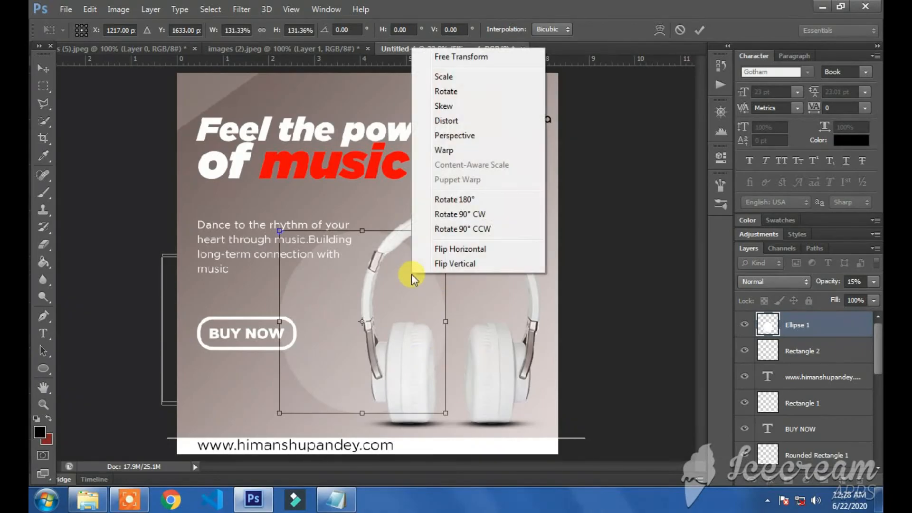
{"action": "left_click", "coordinate": [490, 153]}
{"action": "left_click_drag", "start_coordinate": [408, 201], "coordinate": [461, 185]}
{"action": "left_click_drag", "start_coordinate": [436, 242], "coordinate": [432, 308]}
{"action": "left_click_drag", "start_coordinate": [438, 374], "coordinate": [472, 393]}
{"action": "left_click_drag", "start_coordinate": [303, 318], "coordinate": [278, 315]}
{"action": "left_click_drag", "start_coordinate": [303, 225], "coordinate": [310, 233]}
{"action": "key", "text": "Return"}
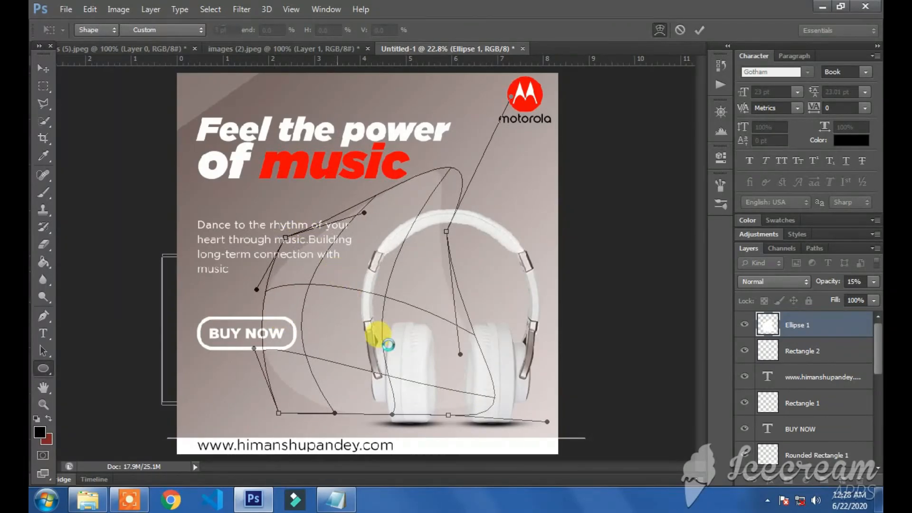
{"action": "mouse_move", "coordinate": [385, 348]}
{"action": "left_mouse_down"}
{"action": "mouse_move", "coordinate": [400, 336]}
{"action": "mouse_move", "coordinate": [397, 349]}
{"action": "left_mouse_up"}
{"action": "key", "text": "Delete"}
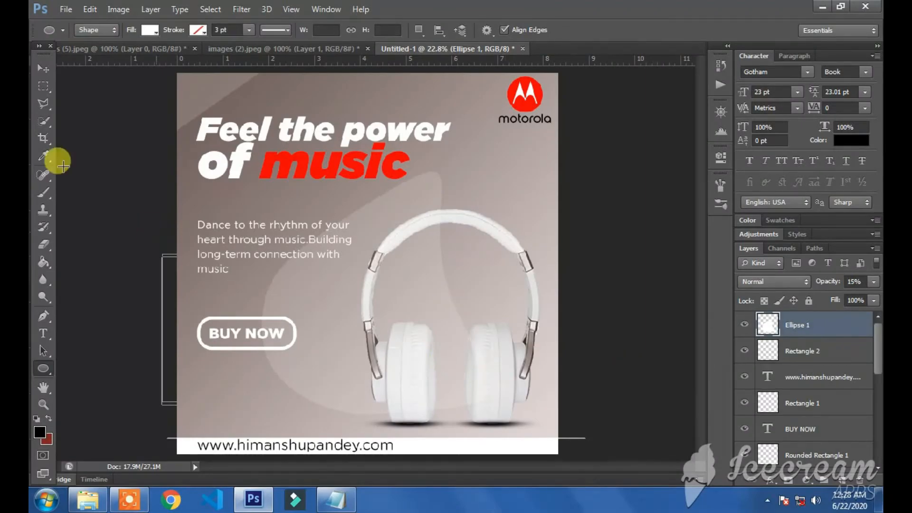
{"action": "left_click", "coordinate": [43, 68]}
{"action": "left_click_drag", "start_coordinate": [447, 356], "coordinate": [564, 383]}
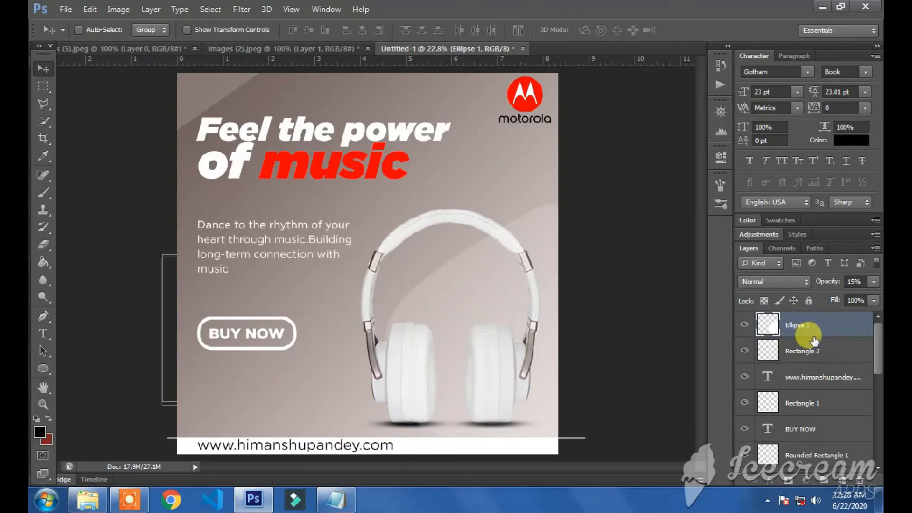
Move the Ellipse 1 and Rectangle 2 layers directly above Layer 0 and shift both shapes up, placing the blob behind the logo
{"action": "left_click", "coordinate": [816, 355], "text": "shift"}
{"action": "left_click_drag", "start_coordinate": [814, 332], "coordinate": [826, 419]}
{"action": "scroll", "coordinate": [825, 419], "scroll_direction": "down", "scroll_amount": 1}
{"action": "left_click_drag", "start_coordinate": [800, 350], "coordinate": [810, 460]}
{"action": "scroll", "coordinate": [802, 425], "scroll_direction": "down", "scroll_amount": 3}
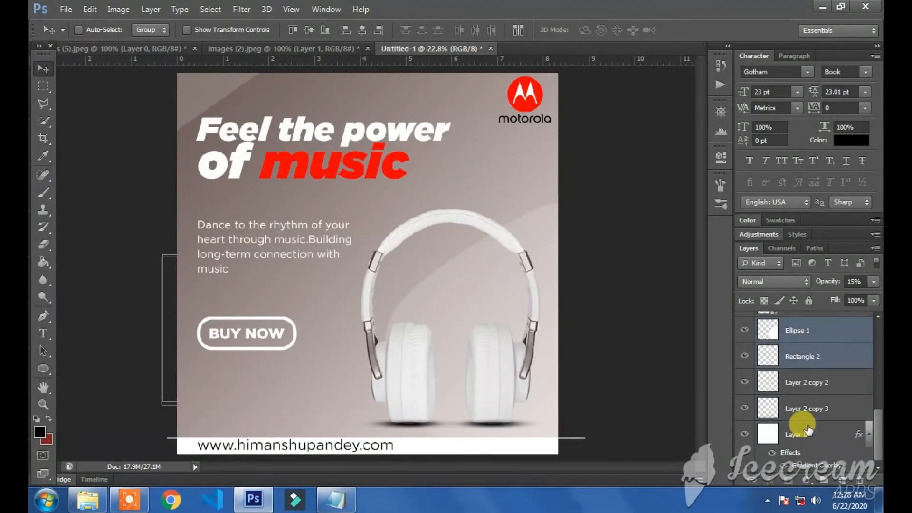
{"action": "left_click_drag", "start_coordinate": [803, 350], "coordinate": [802, 410]}
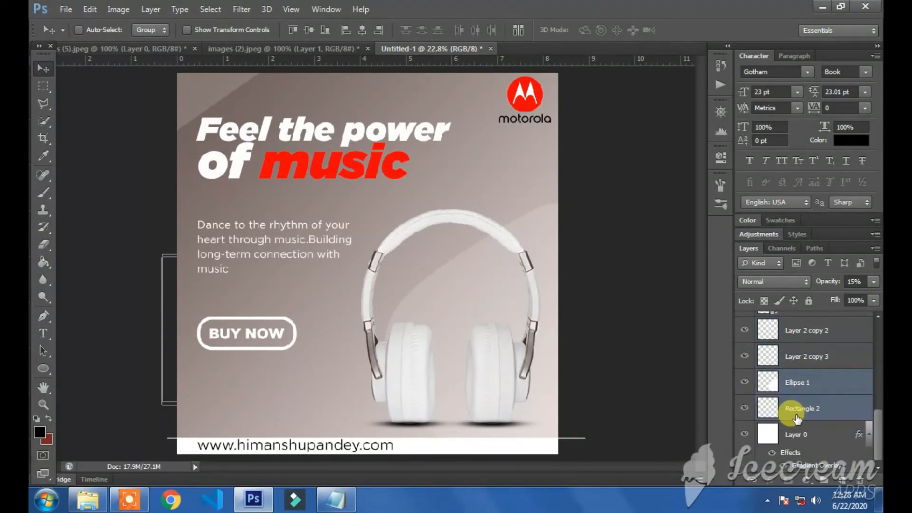
{"action": "left_click_drag", "start_coordinate": [486, 324], "coordinate": [484, 152]}
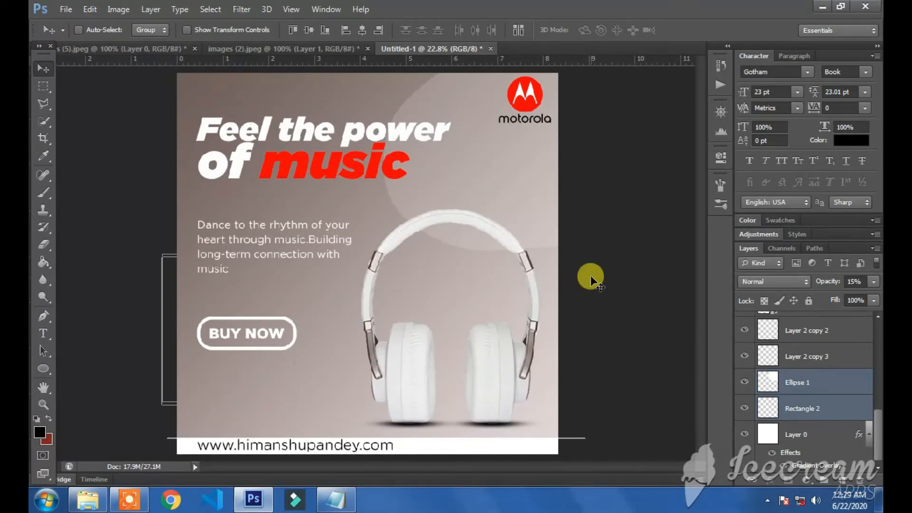
Bring the Rectangle 2 layer to the top of the layer stack and move the rectangle back down into the canvas's top-left corner
{"action": "left_click", "coordinate": [756, 404]}
{"action": "left_click_drag", "start_coordinate": [742, 407], "coordinate": [787, 316]}
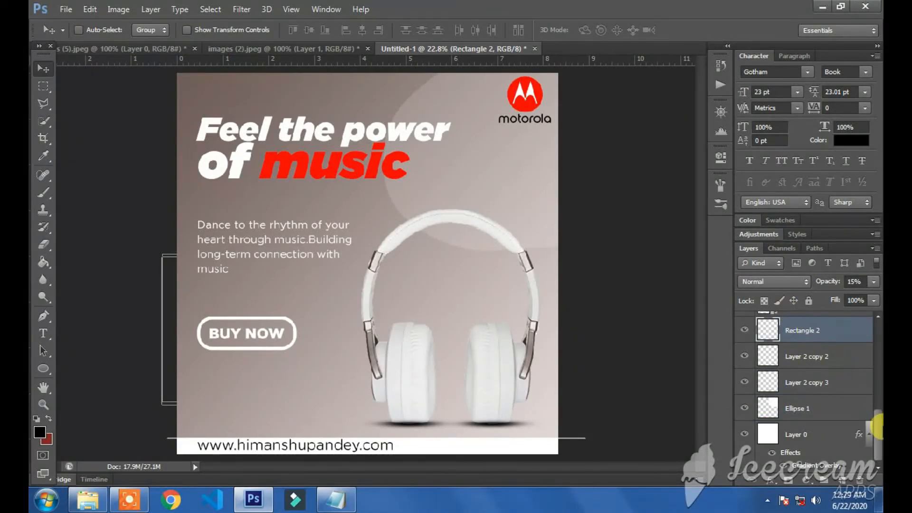
{"action": "scroll", "coordinate": [872, 425], "scroll_direction": "up", "scroll_amount": 1}
{"action": "left_click", "coordinate": [825, 361]}
{"action": "left_click_drag", "start_coordinate": [827, 361], "coordinate": [817, 315]}
{"action": "scroll", "coordinate": [840, 353], "scroll_direction": "up", "scroll_amount": 1}
{"action": "scroll", "coordinate": [840, 353], "scroll_direction": "up", "scroll_amount": 2}
{"action": "left_click_drag", "start_coordinate": [829, 405], "coordinate": [804, 339]}
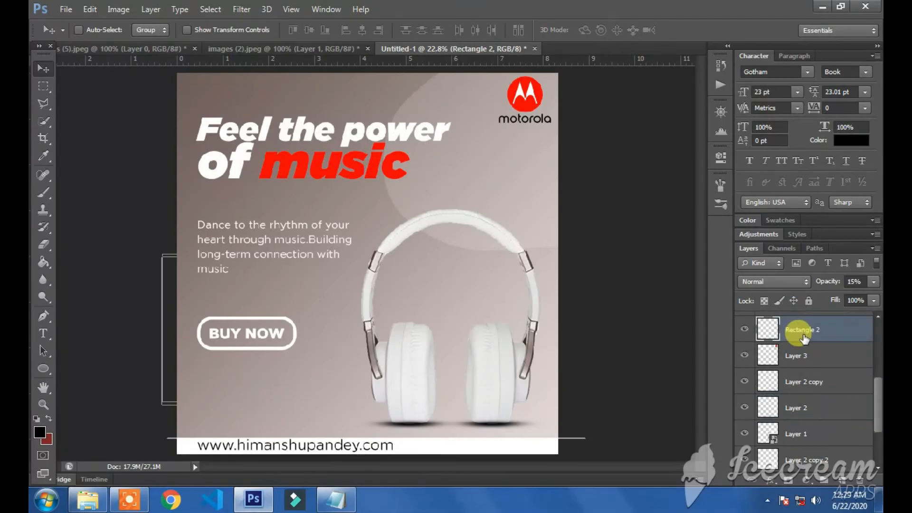
{"action": "scroll", "coordinate": [801, 349], "scroll_direction": "up", "scroll_amount": 5}
{"action": "left_click_drag", "start_coordinate": [803, 463], "coordinate": [798, 327]}
{"action": "scroll", "coordinate": [803, 354], "scroll_direction": "up", "scroll_amount": 1}
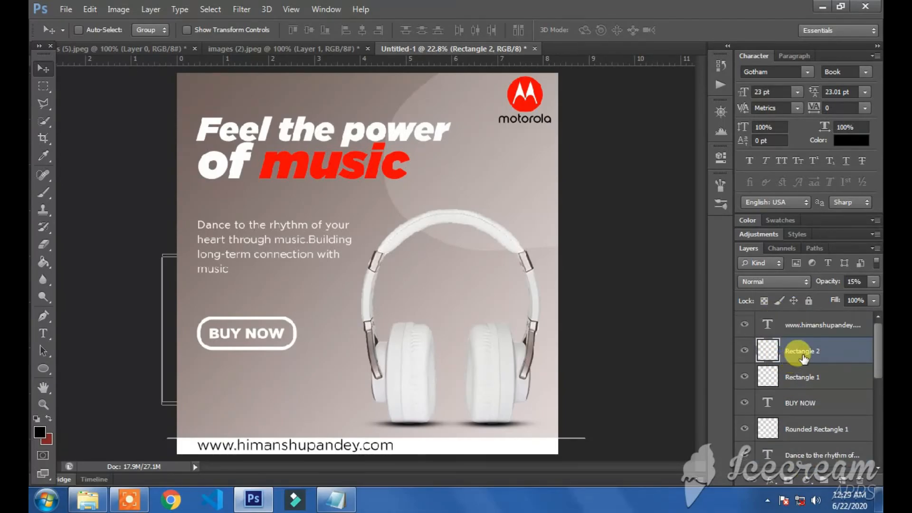
{"action": "left_click_drag", "start_coordinate": [795, 366], "coordinate": [789, 328]}
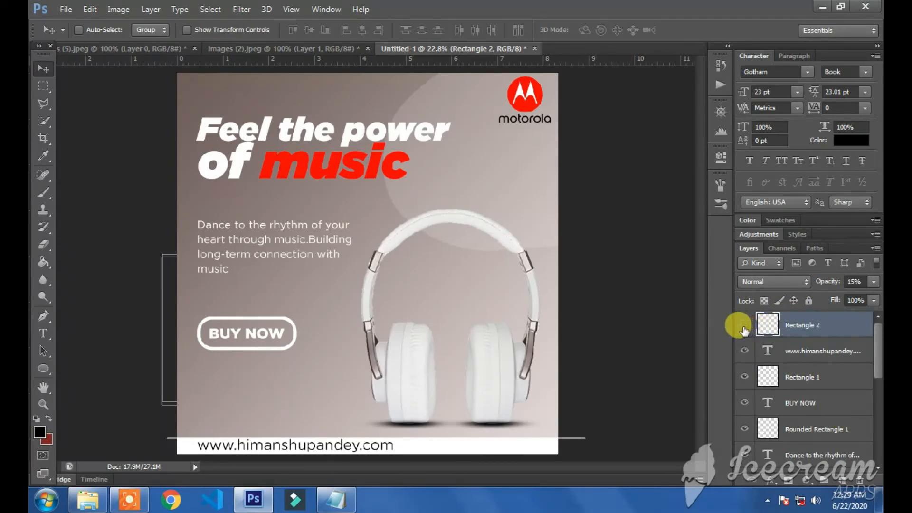
{"action": "left_click_drag", "start_coordinate": [280, 281], "coordinate": [255, 452]}
Duplicate the Ellipse 1 blob and place the copy in the canvas's lower-left corner
{"action": "scroll", "coordinate": [774, 403], "scroll_direction": "down", "scroll_amount": 10}
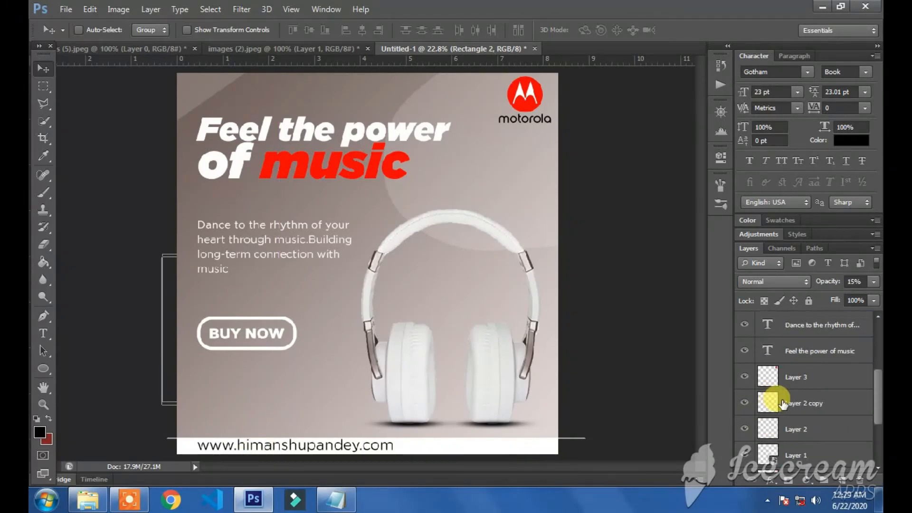
{"action": "left_click", "coordinate": [787, 431]}
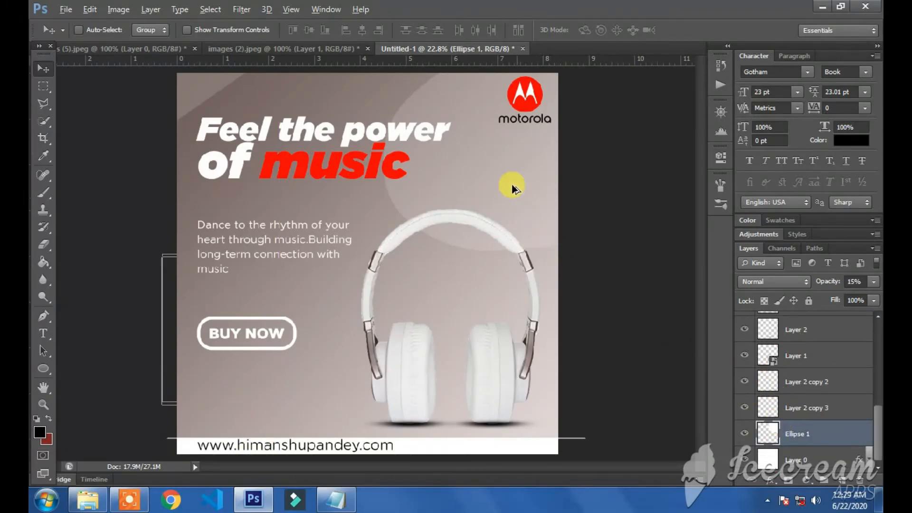
{"action": "left_click_drag", "start_coordinate": [511, 179], "coordinate": [163, 415]}
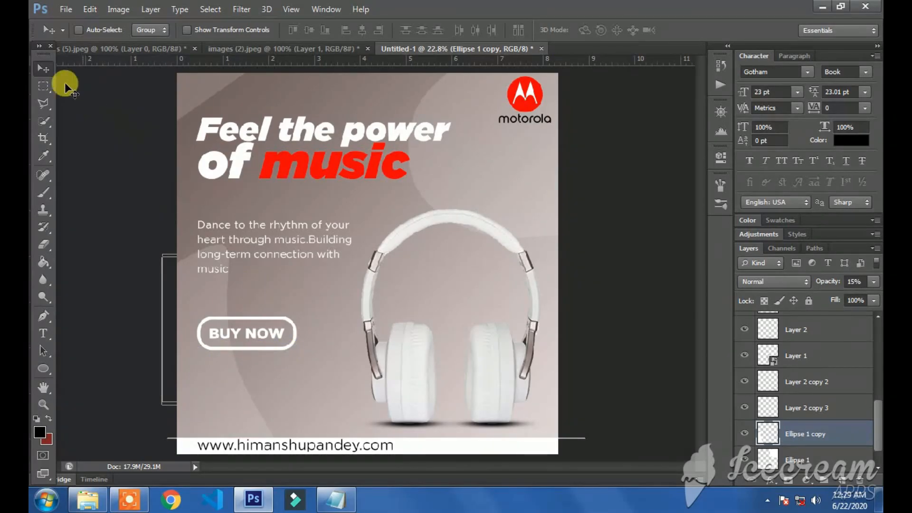
Select a narrow rectangular area at the canvas's left edge, across the top of the copied blob
{"action": "left_click", "coordinate": [44, 87]}
{"action": "left_click_drag", "start_coordinate": [151, 204], "coordinate": [192, 312]}
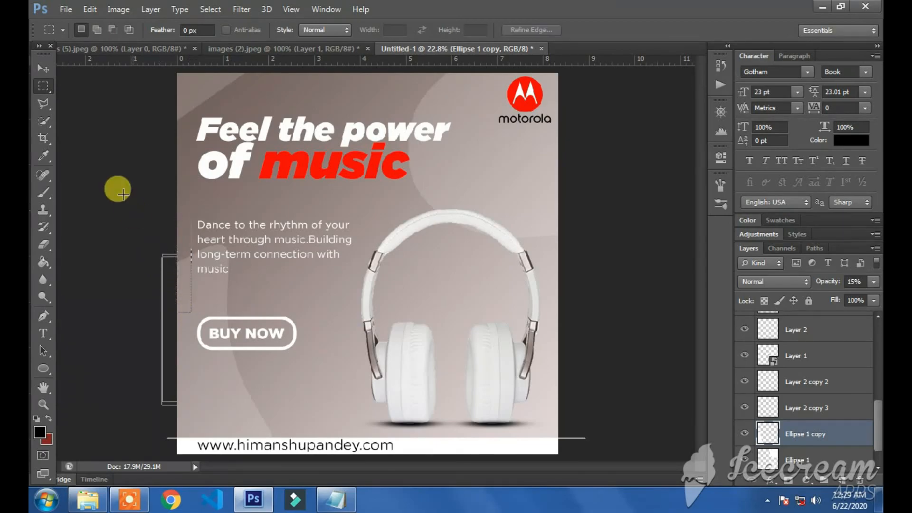
{"action": "left_click", "coordinate": [43, 69]}
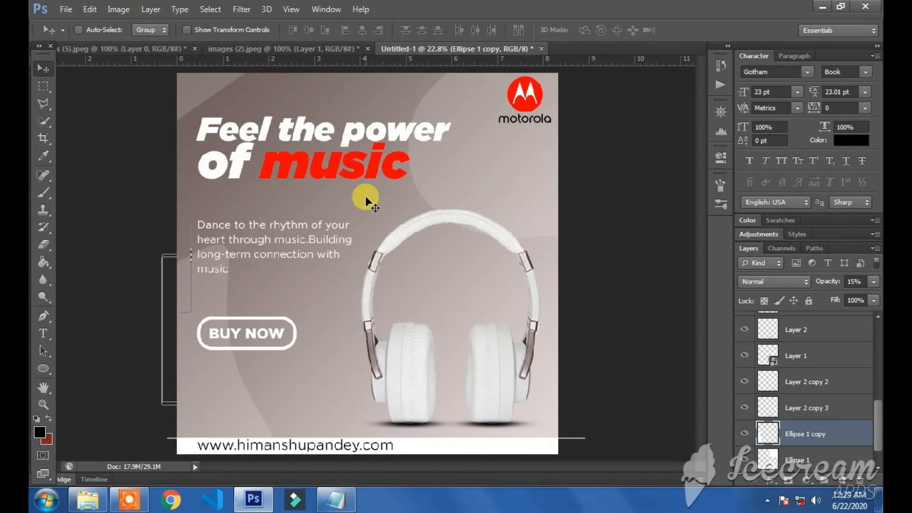